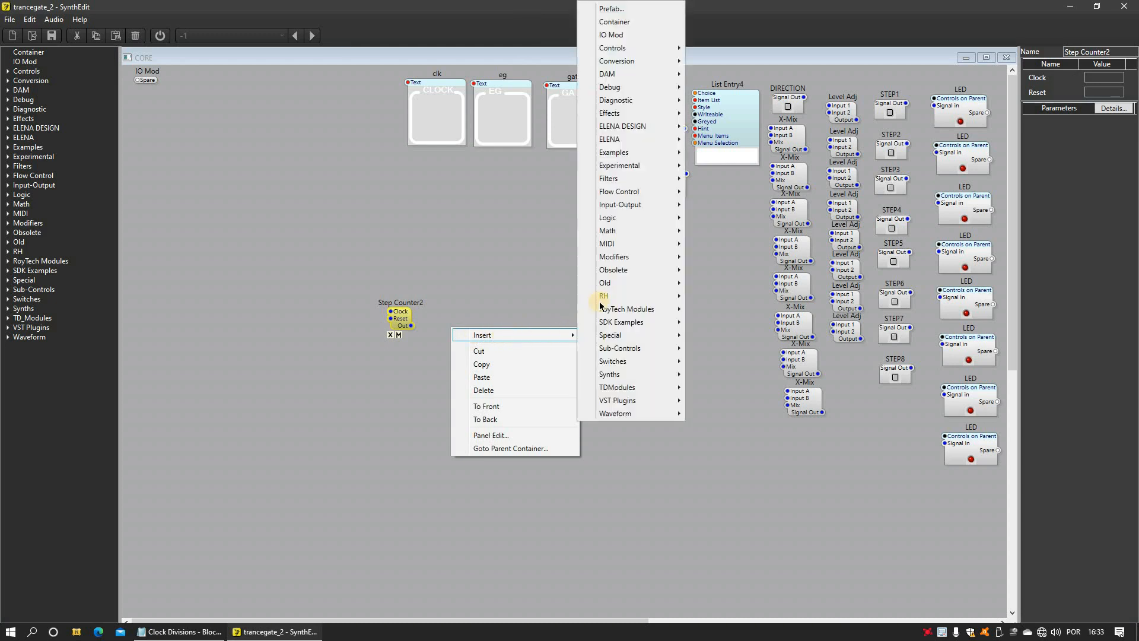
# Step: Insert a Switch (Many->1) module beside Step Counter2 and wire nine of the counter's outputs to its inputs in order
pyautogui.moveTo(636, 201)
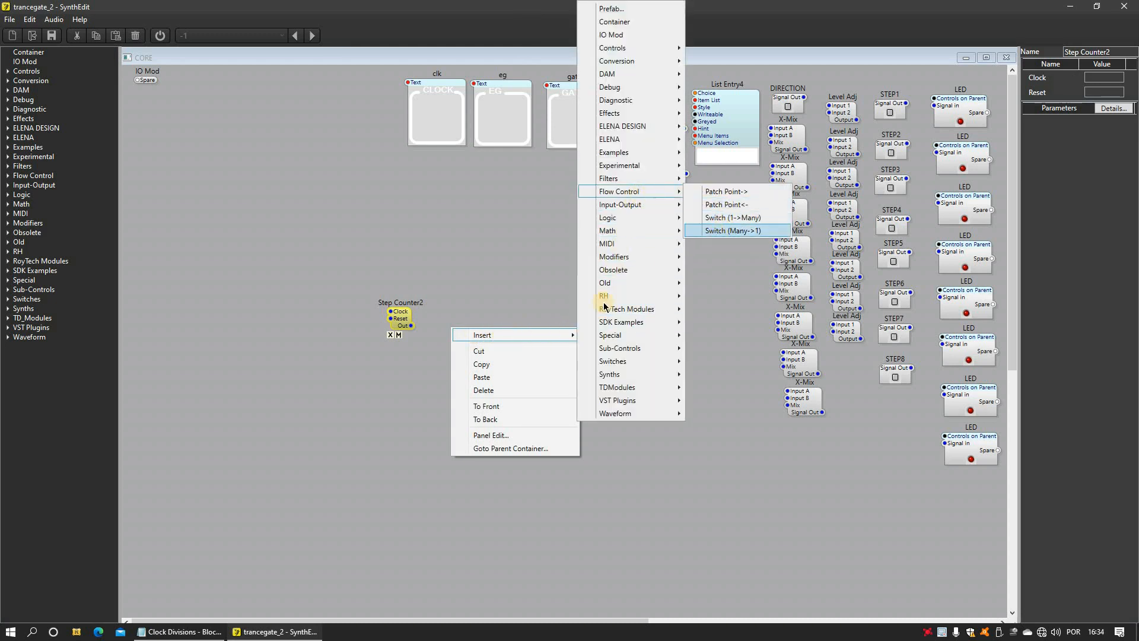
pyautogui.click(725, 231)
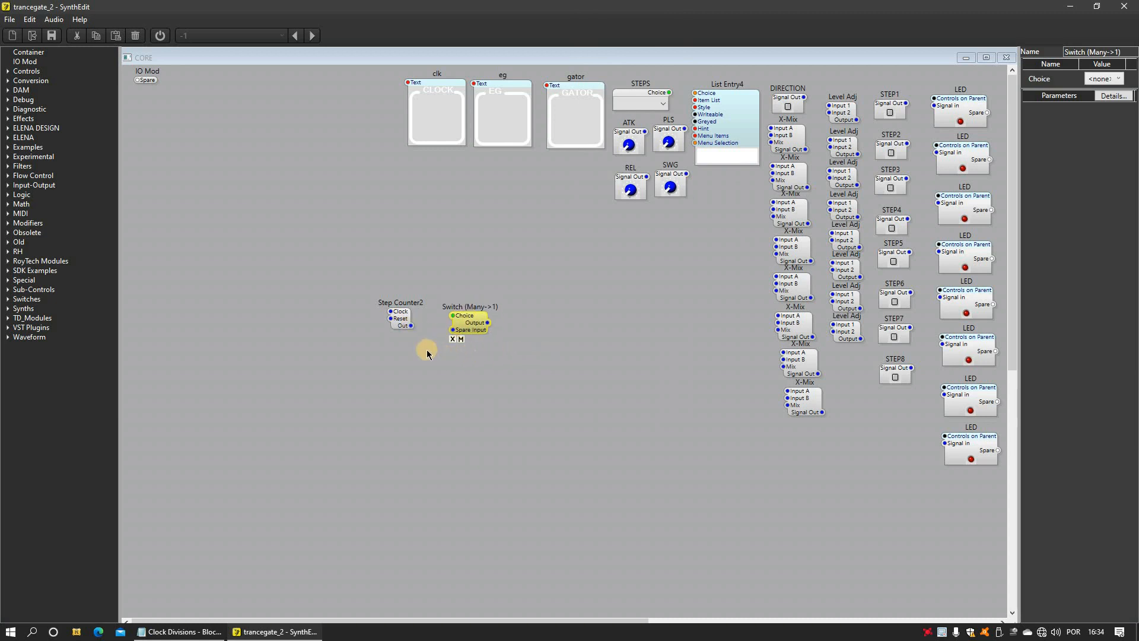
pyautogui.moveTo(413, 332); pyautogui.dragTo(453, 390)
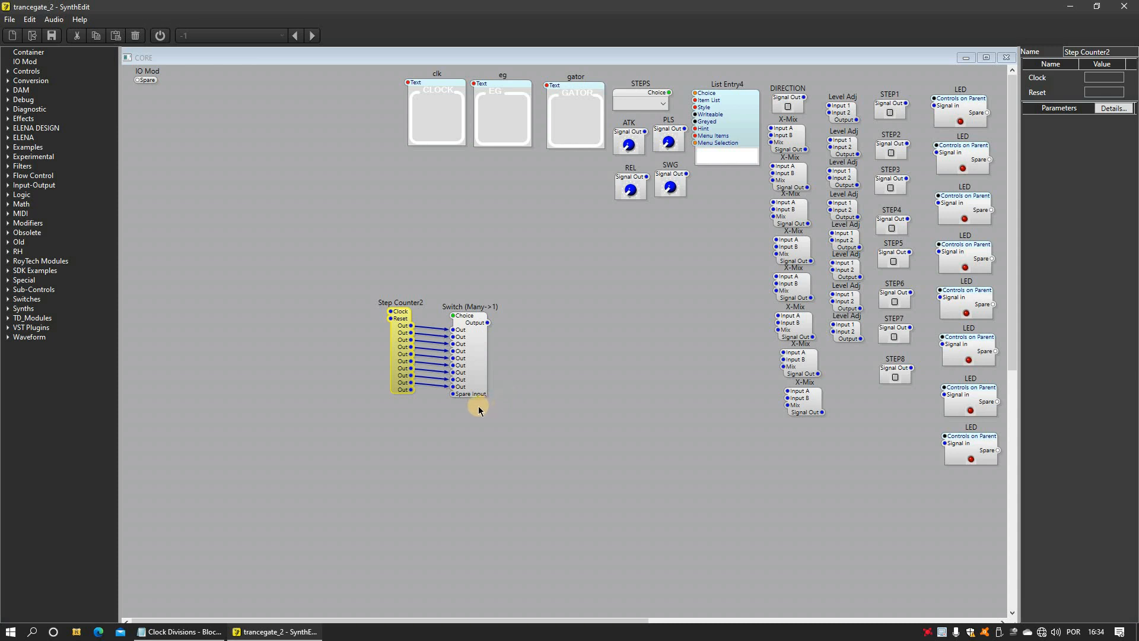
# Step: Rename the nine connected inputs of the Switch (Many->1) module in order from 0 to 8
pyautogui.click(473, 370)
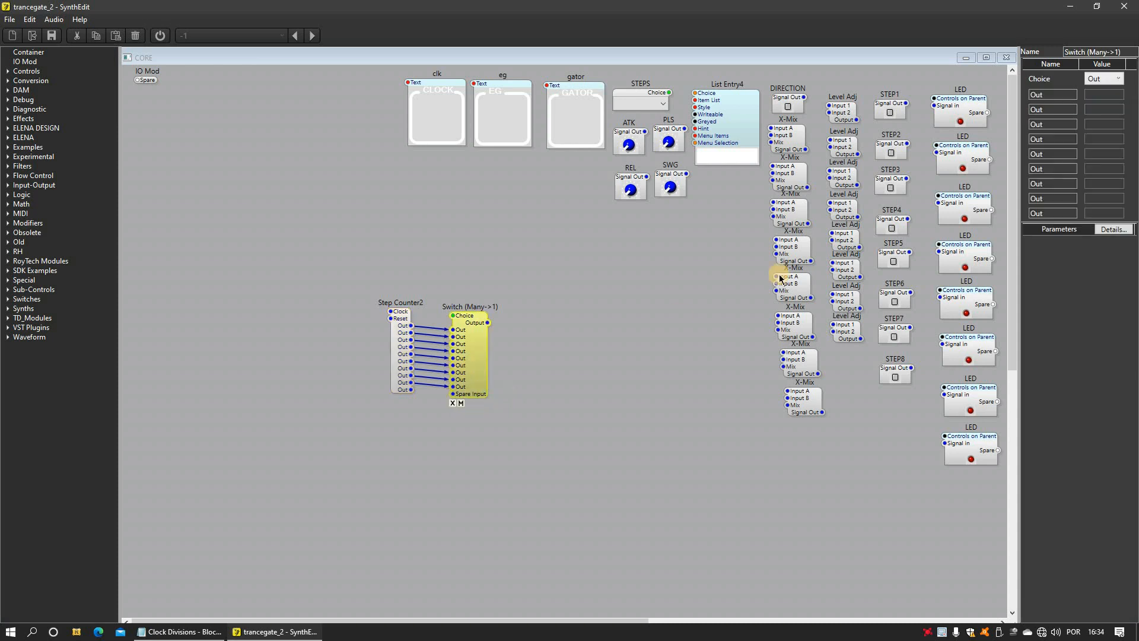
pyautogui.click(1046, 97)
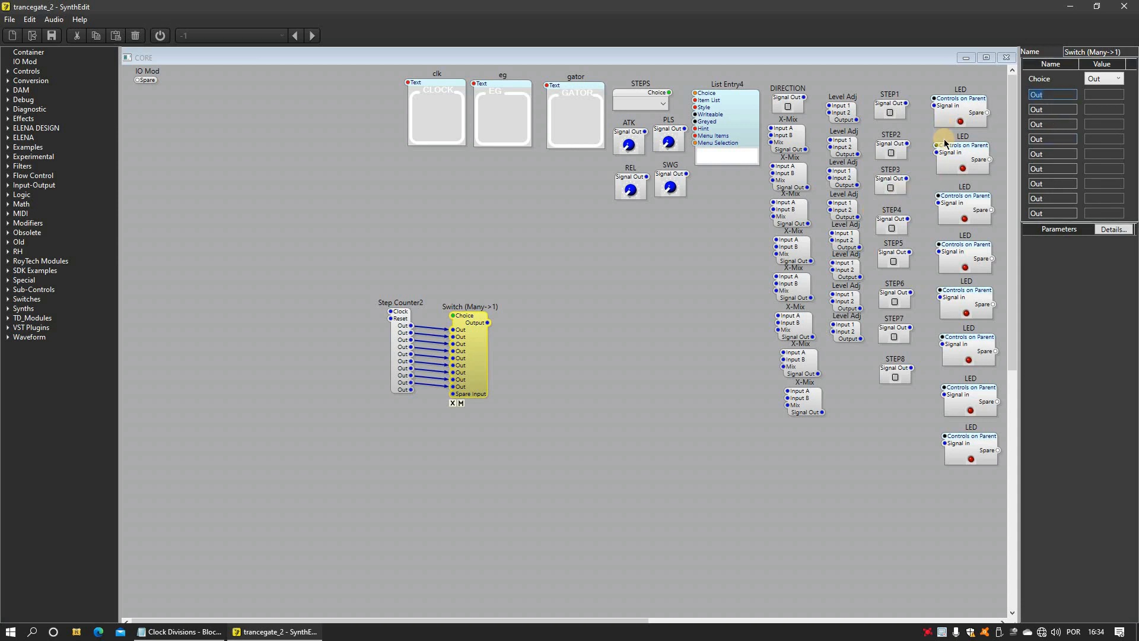
pyautogui.press('Return')
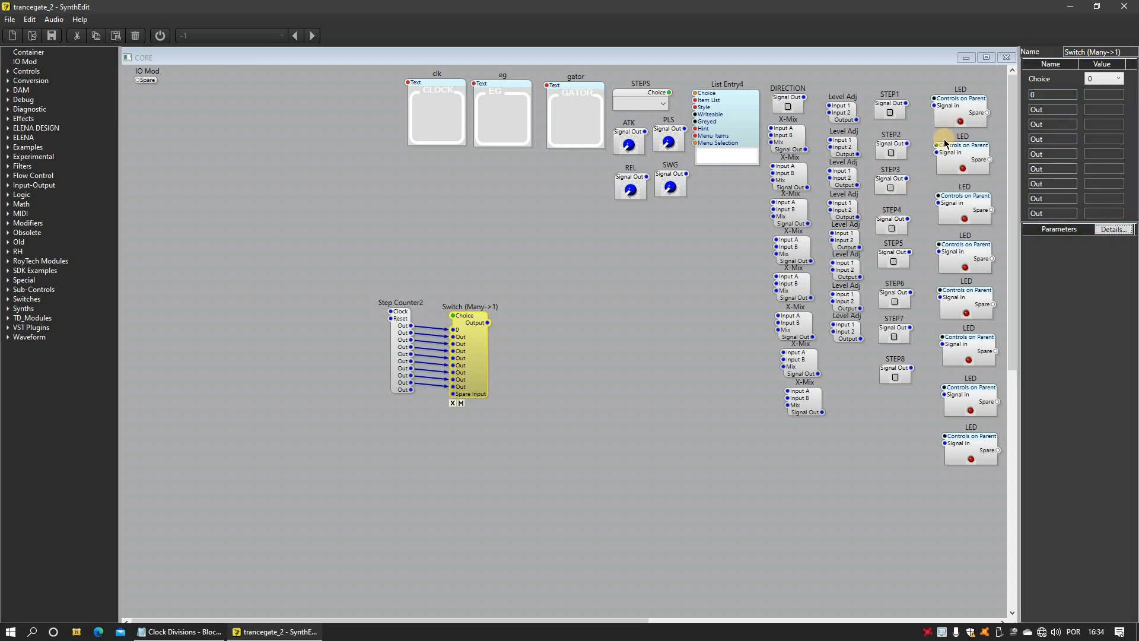
pyautogui.click(1052, 110)
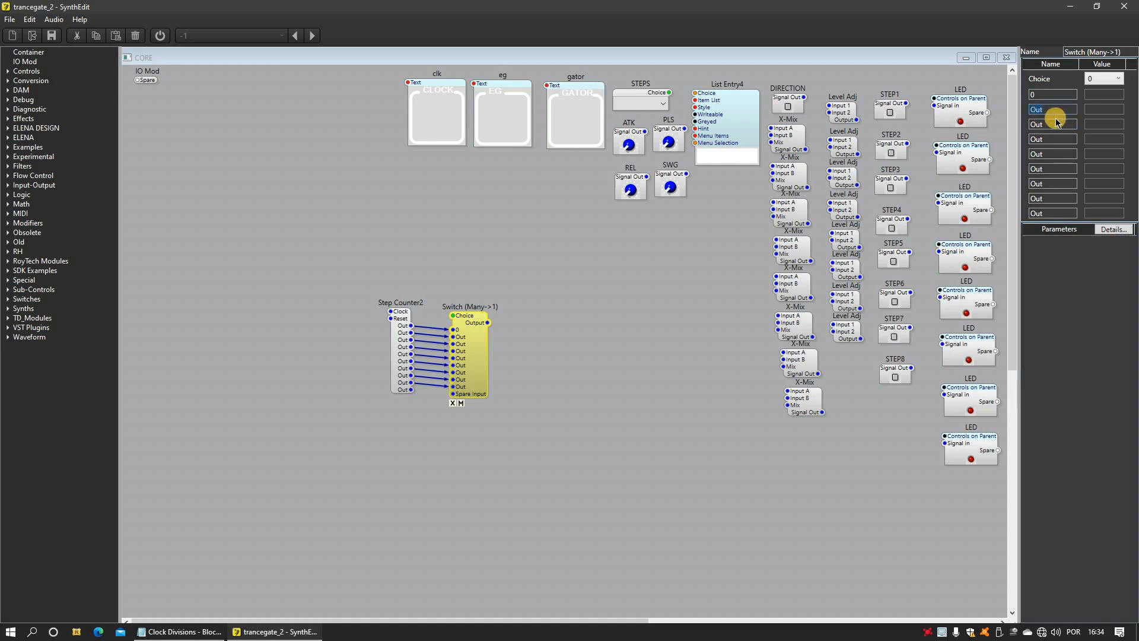
pyautogui.write('1')
pyautogui.click(1038, 125)
pyautogui.write('2')
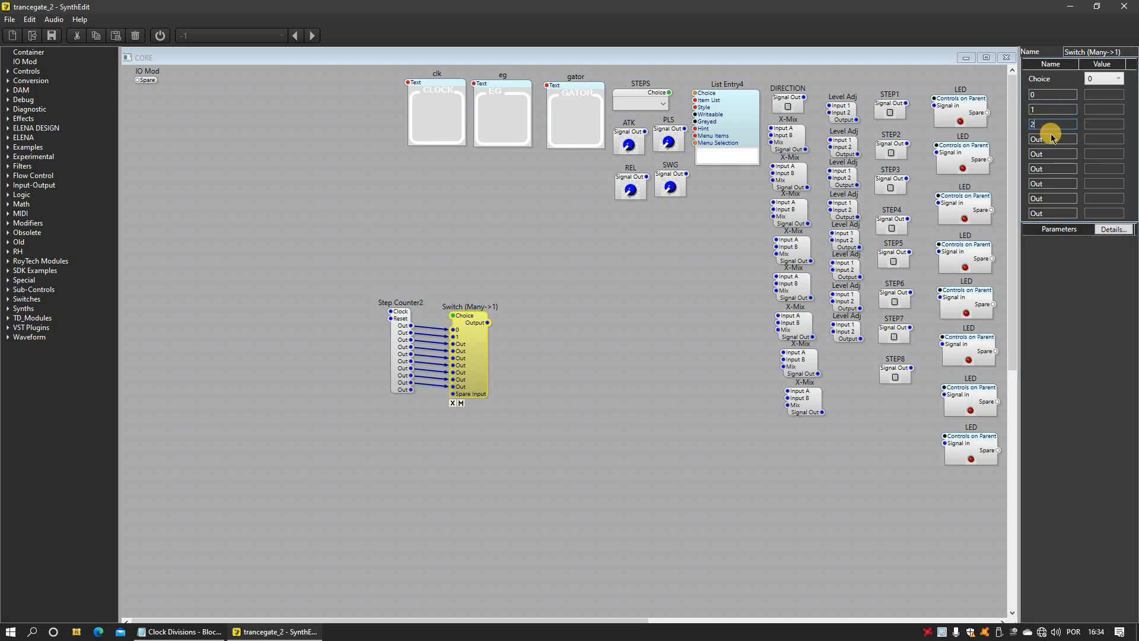
pyautogui.click(1047, 140)
pyautogui.write('3')
pyautogui.click(1044, 155)
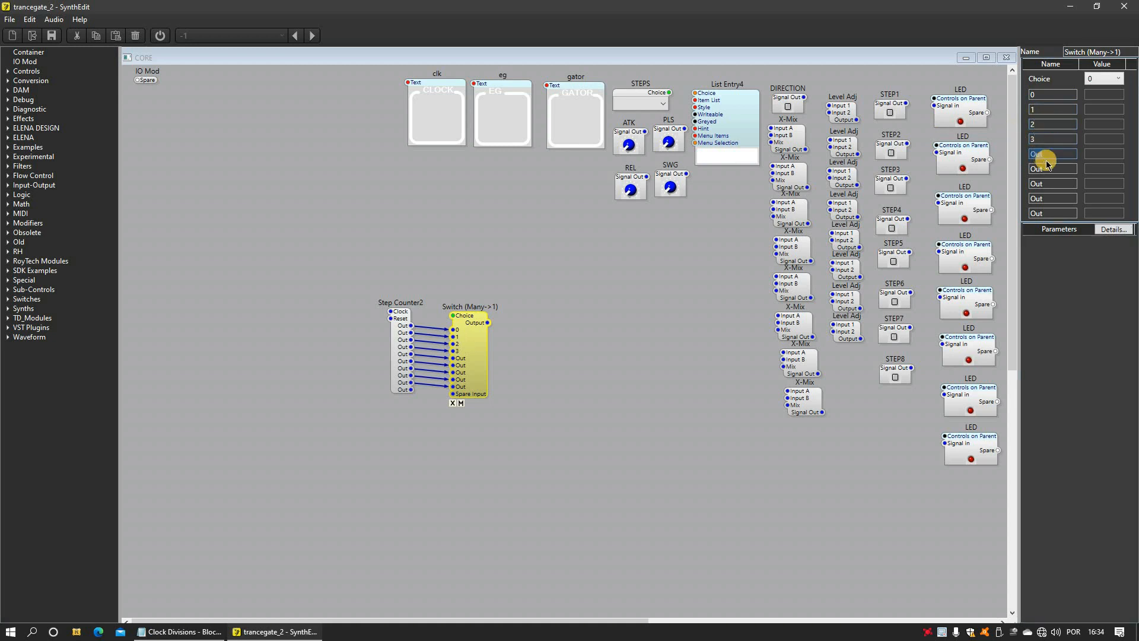
pyautogui.click(1048, 168)
pyautogui.write('5')
pyautogui.click(1051, 184)
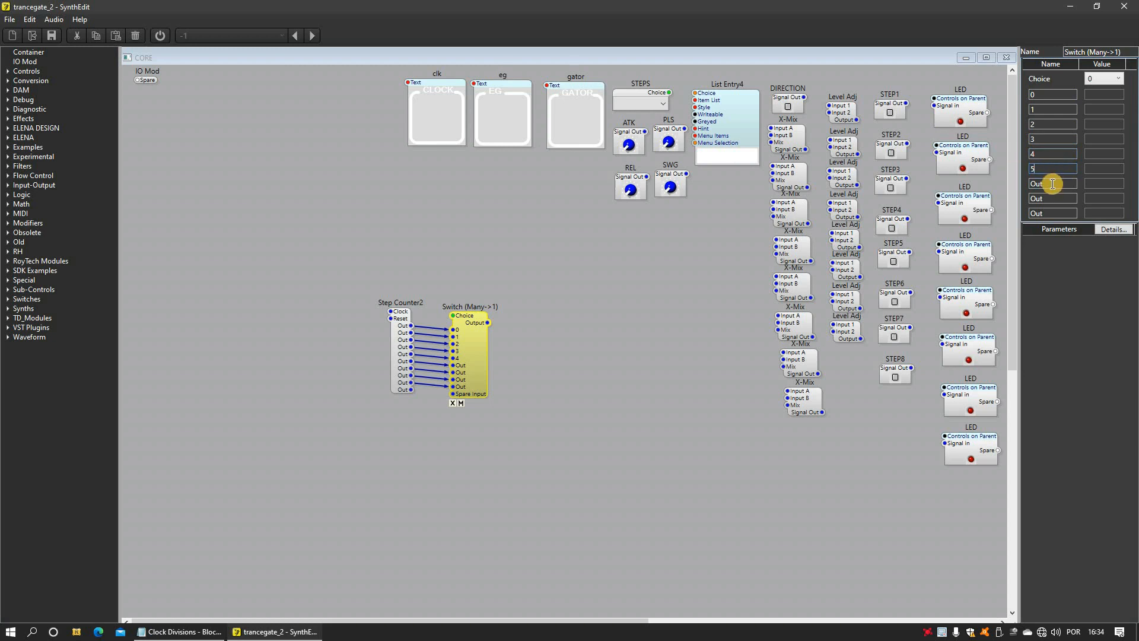
pyautogui.click(1055, 196)
pyautogui.write('7')
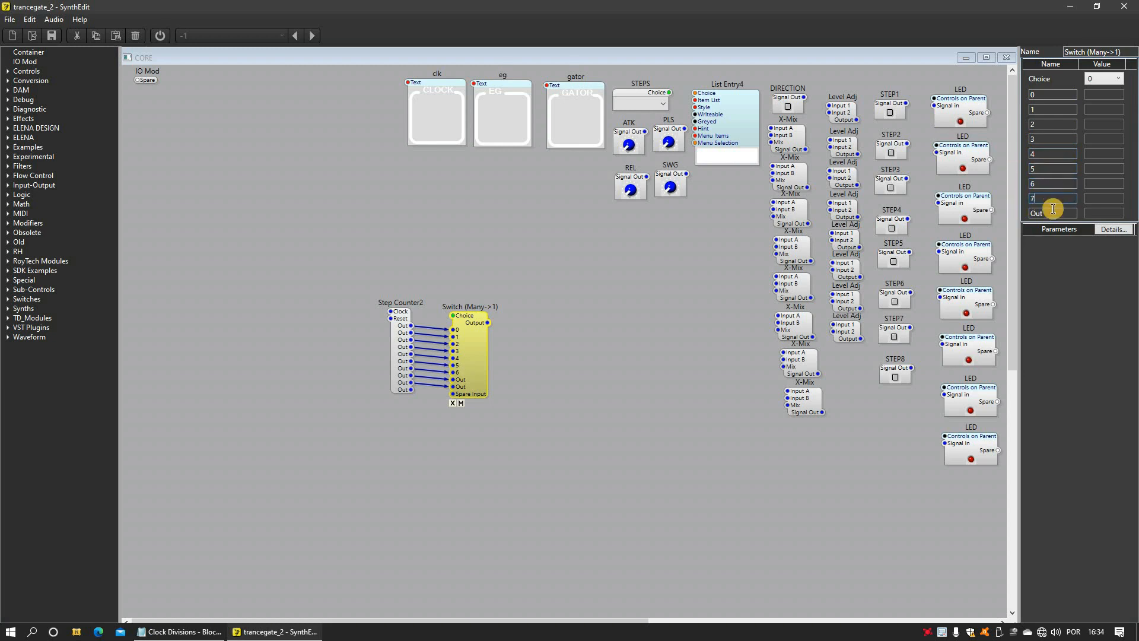
pyautogui.click(1054, 211)
pyautogui.write('8')
pyautogui.press('Tab')
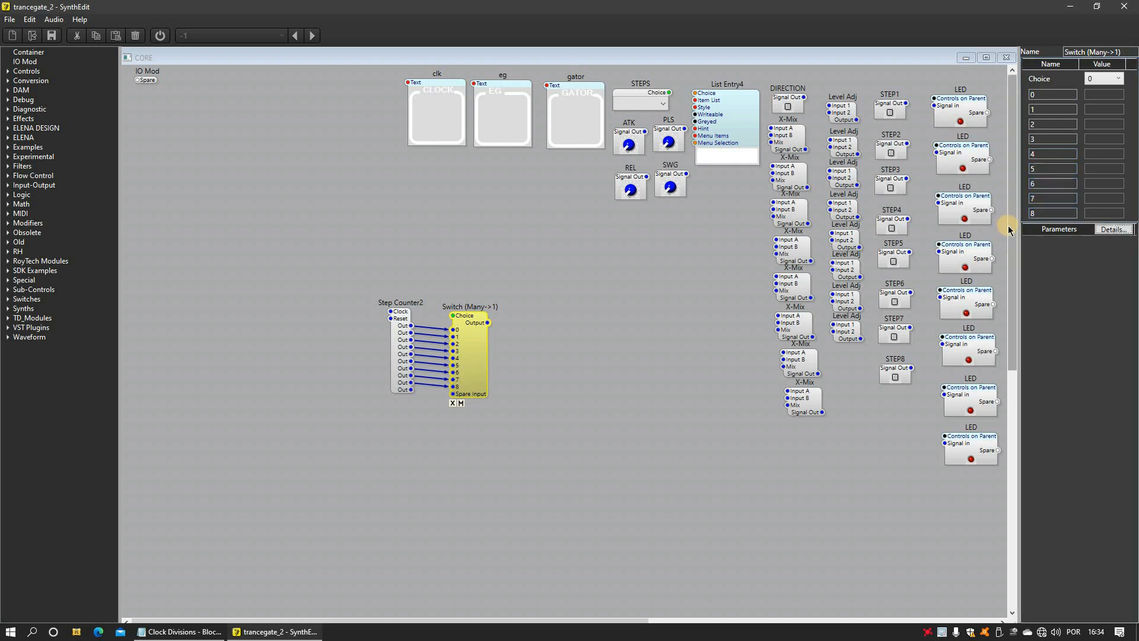
# Step: Insert a Feedback - Volts module, wiring the switch's Output to its Audio In and its Audio Out to Step Counter2's Reset
pyautogui.rightClick(536, 330)
pyautogui.moveTo(547, 337)
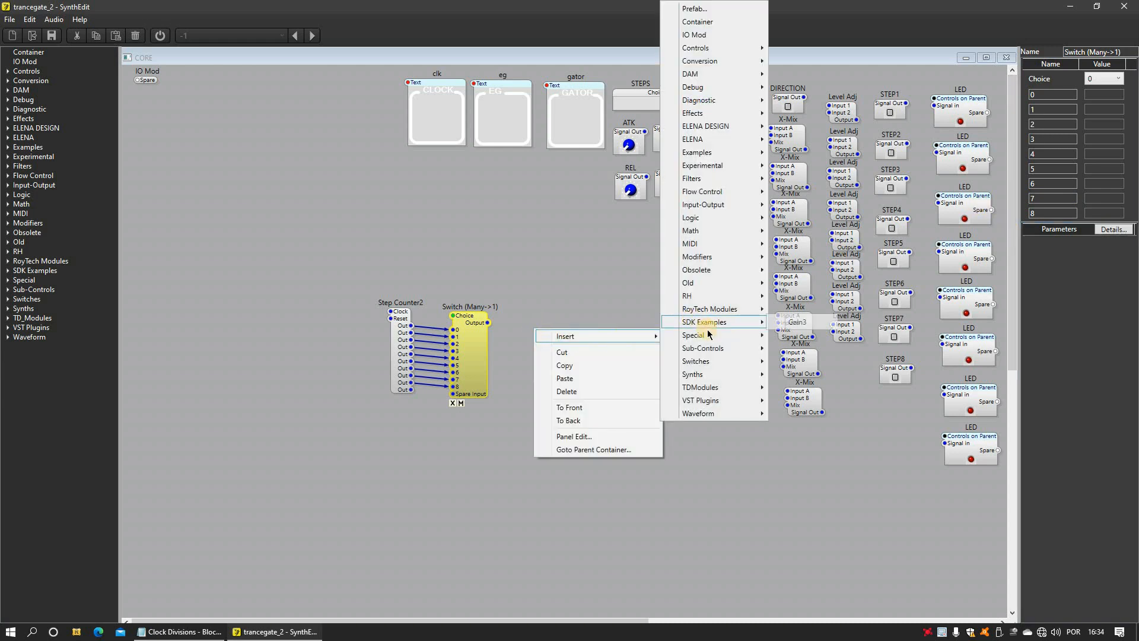
pyautogui.moveTo(710, 335)
pyautogui.moveTo(842, 375)
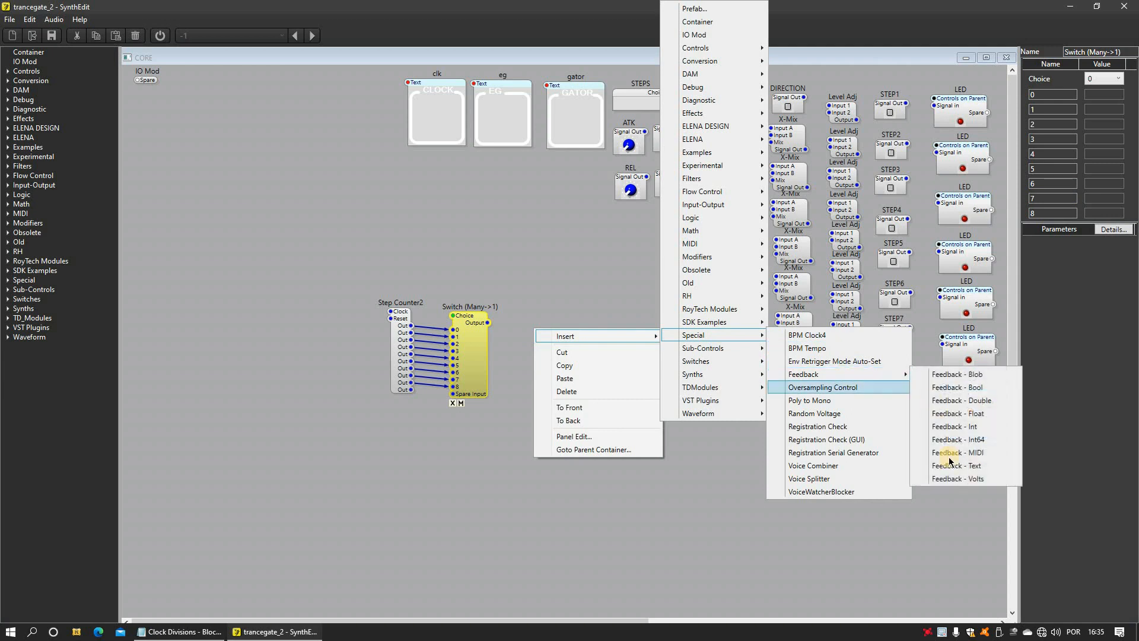
pyautogui.click(954, 479)
pyautogui.moveTo(488, 323); pyautogui.dragTo(388, 318)
pyautogui.moveTo(563, 341); pyautogui.dragTo(541, 348)
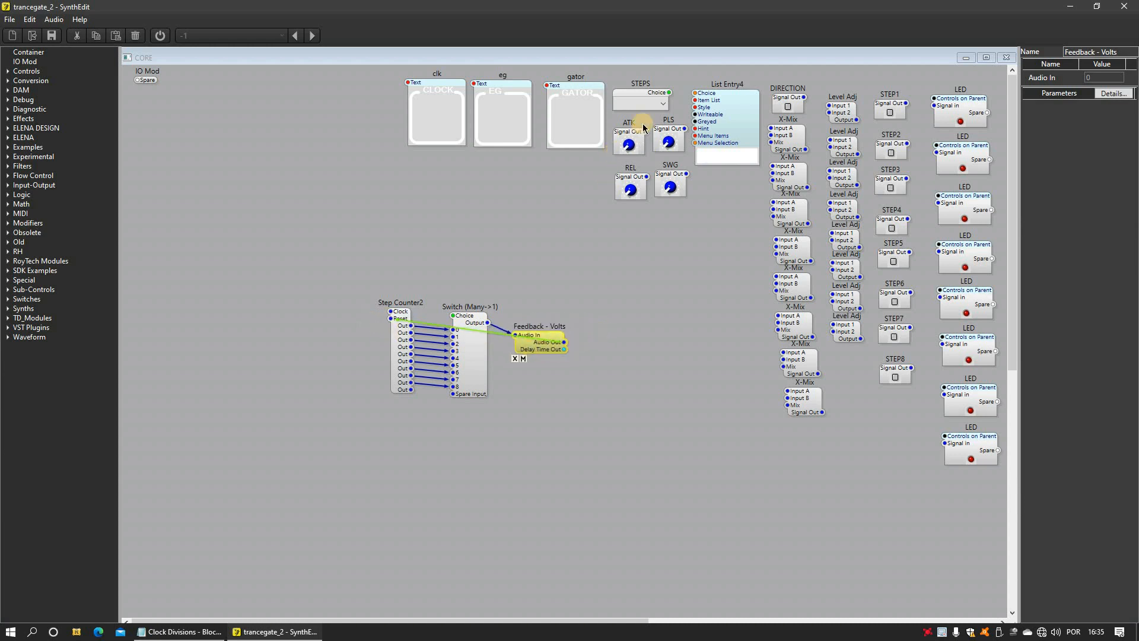
# Step: Move the STEPS list above Step Counter2 and connect its Choice pin to the switch's Choice input
pyautogui.moveTo(646, 87)
pyautogui.mouseDown()
pyautogui.moveTo(559, 166)
pyautogui.moveTo(629, 95)
pyautogui.mouseUp()
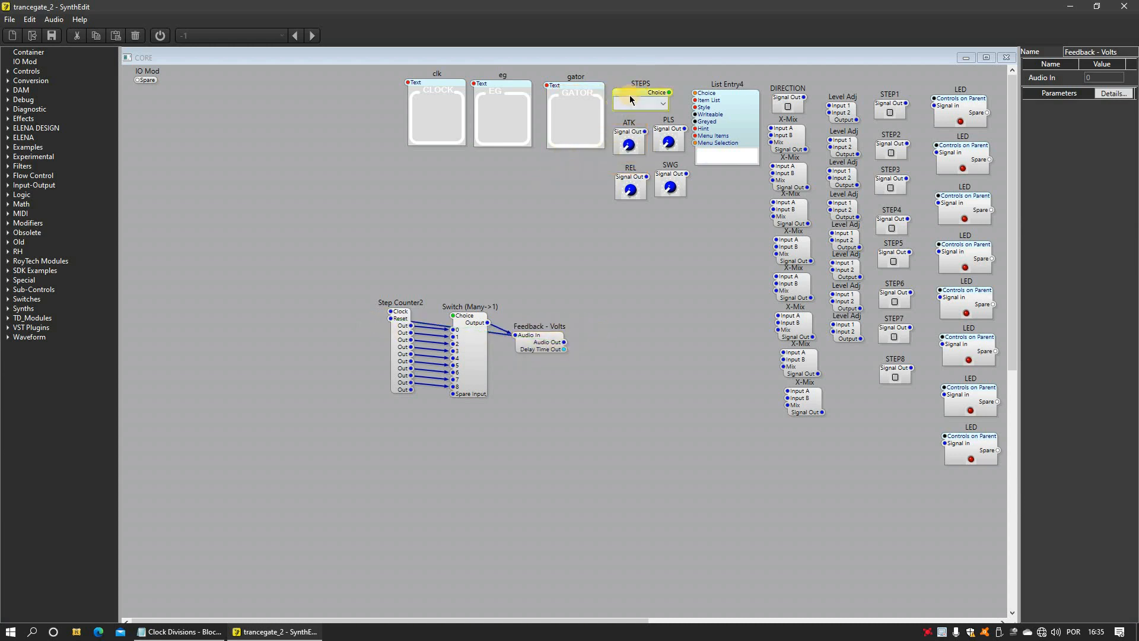
pyautogui.moveTo(417, 204); pyautogui.dragTo(453, 316)
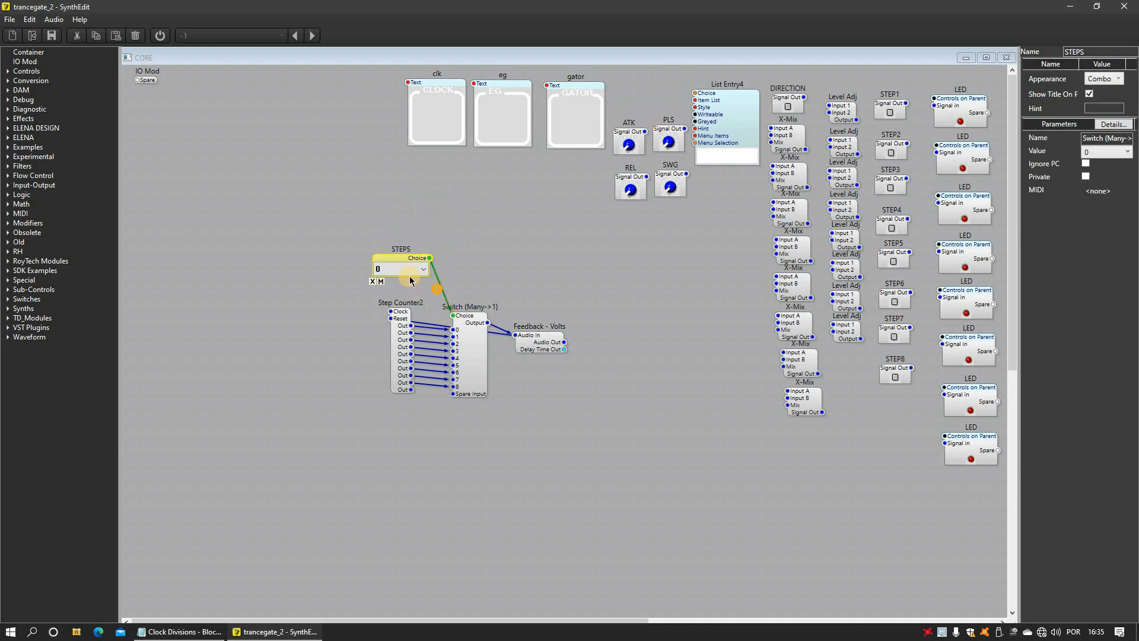
# Step: Try the values 4 and 6 in the STEPS list, and return it to 0
pyautogui.click(410, 270)
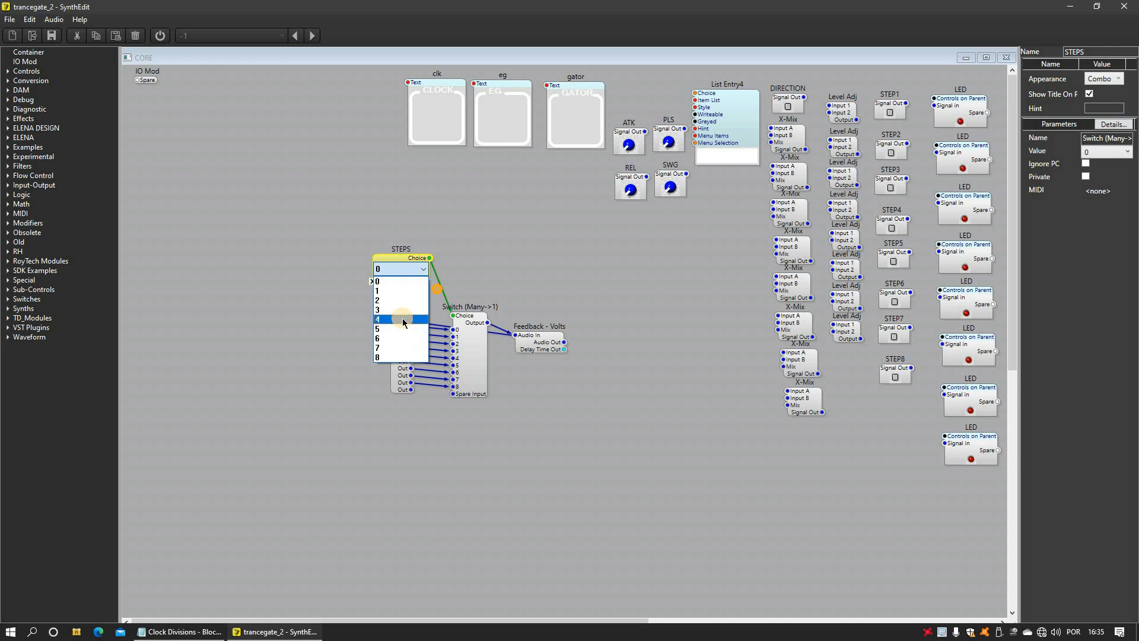
pyautogui.click(403, 318)
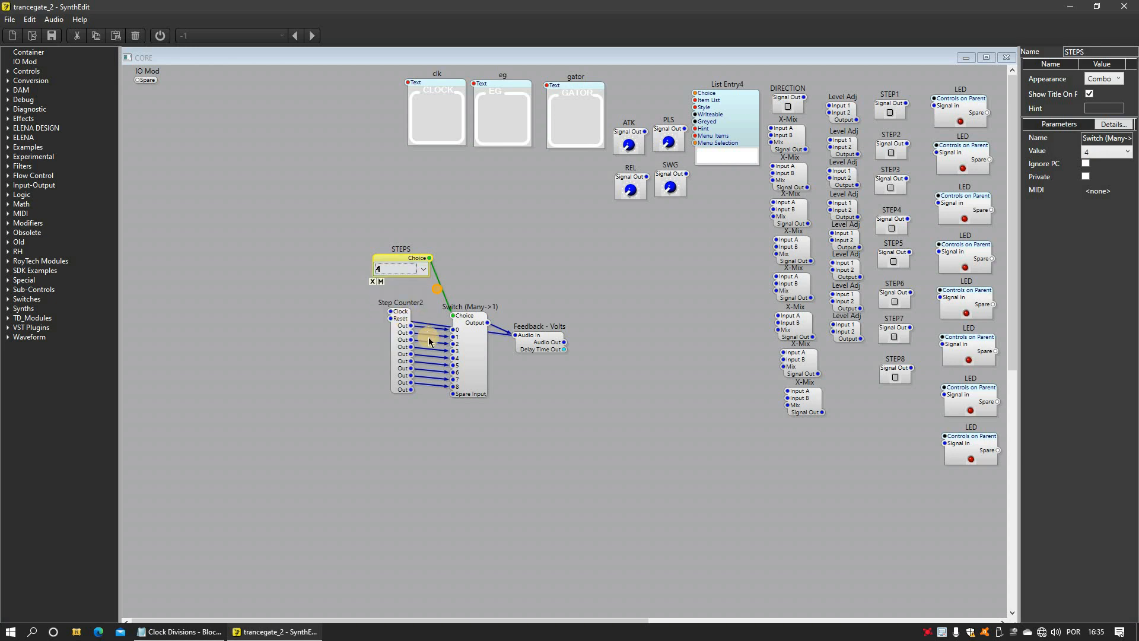
pyautogui.click(404, 269)
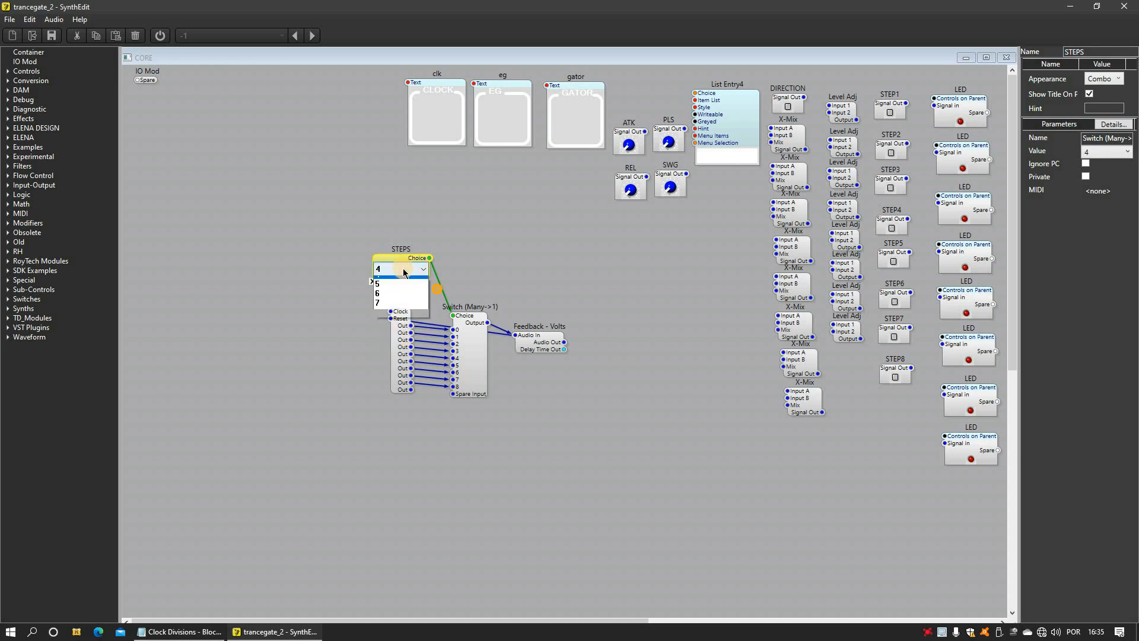
pyautogui.click(396, 338)
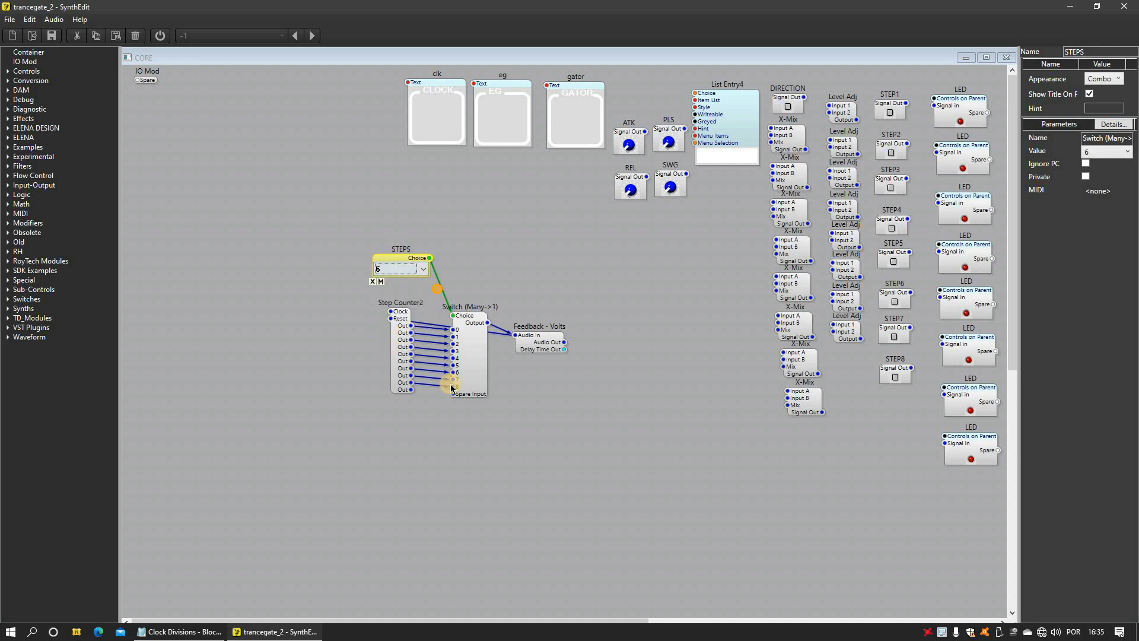
pyautogui.click(409, 270)
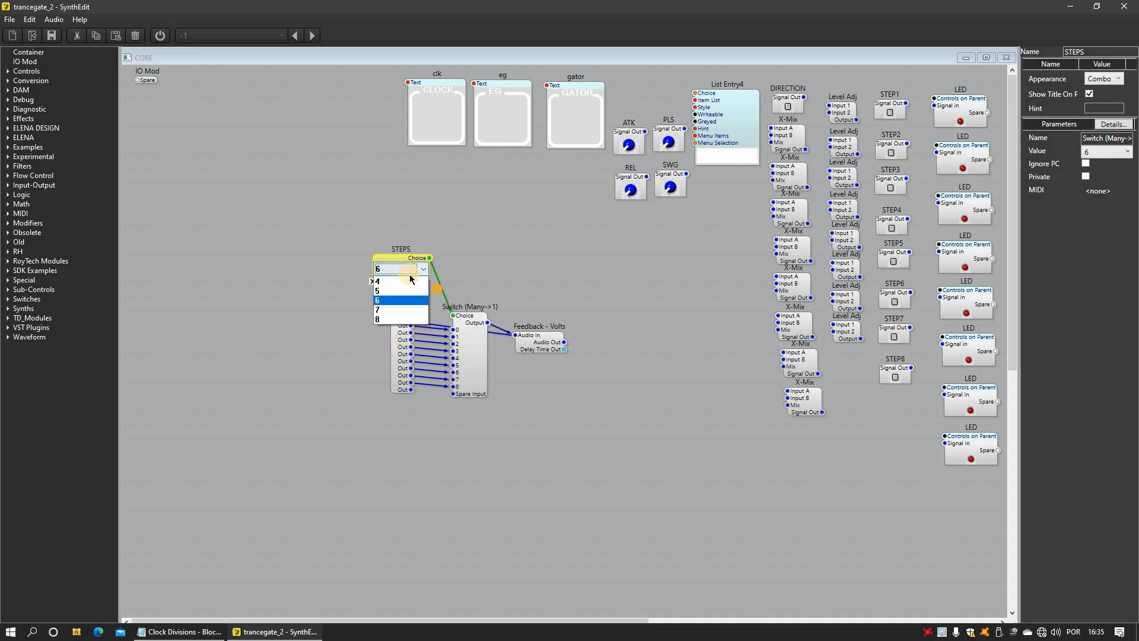
pyautogui.click(398, 279)
pyautogui.moveTo(403, 265); pyautogui.dragTo(405, 271)
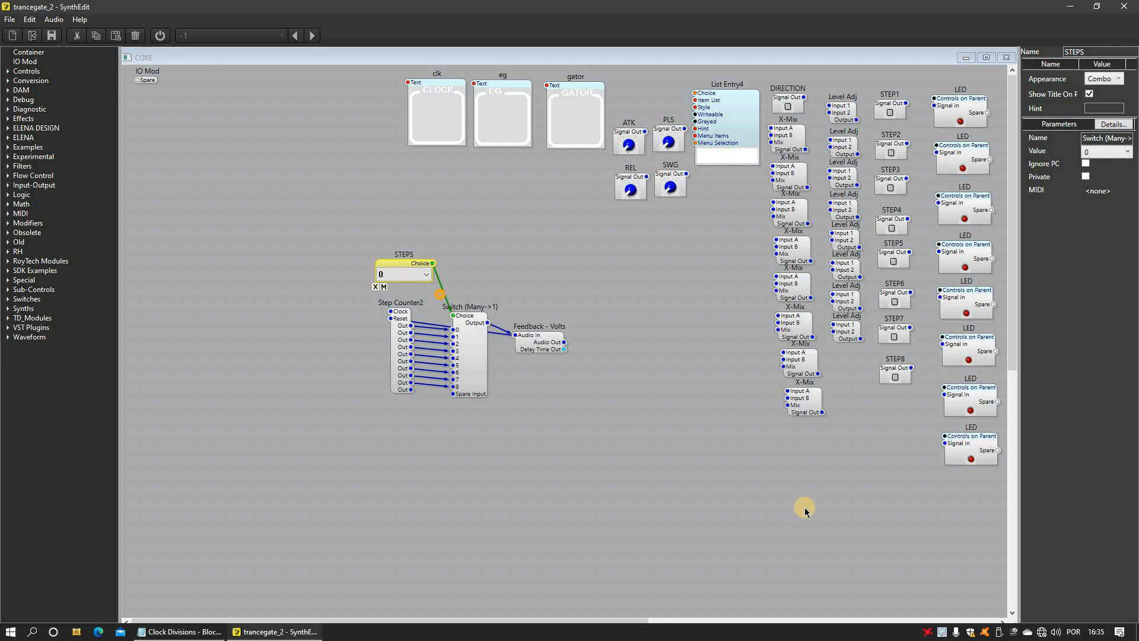
# Step: Move the eight X-Mix modules beside Feedback - Volts and wire Step Counter2's first eight outputs to their Input A pins in order
pyautogui.moveTo(810, 511); pyautogui.dragTo(636, 278)
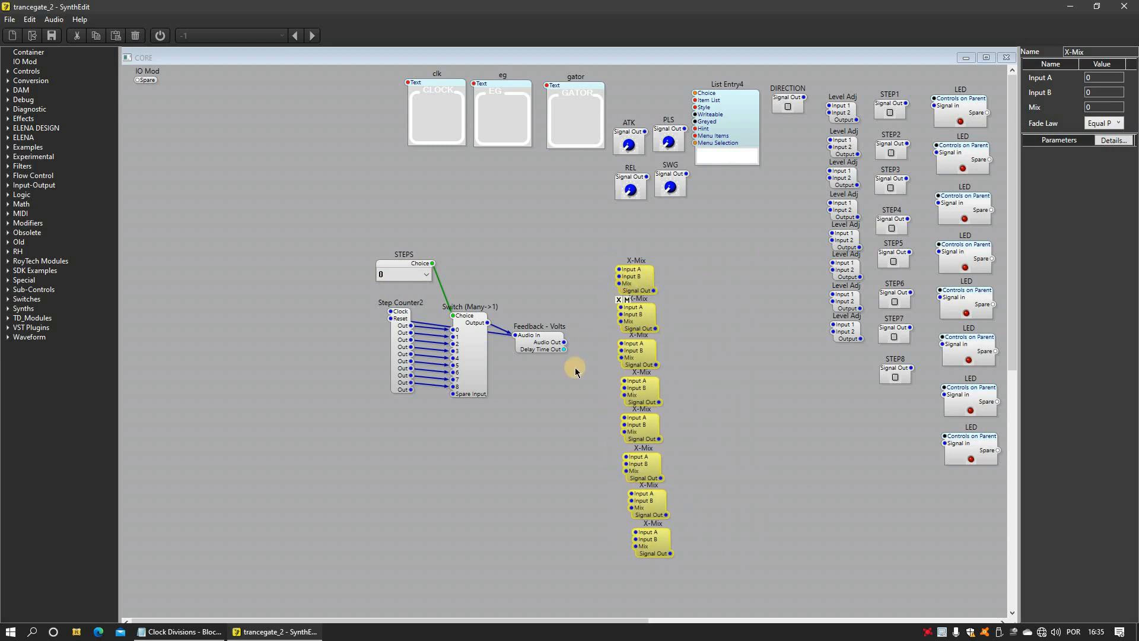
pyautogui.click(503, 351)
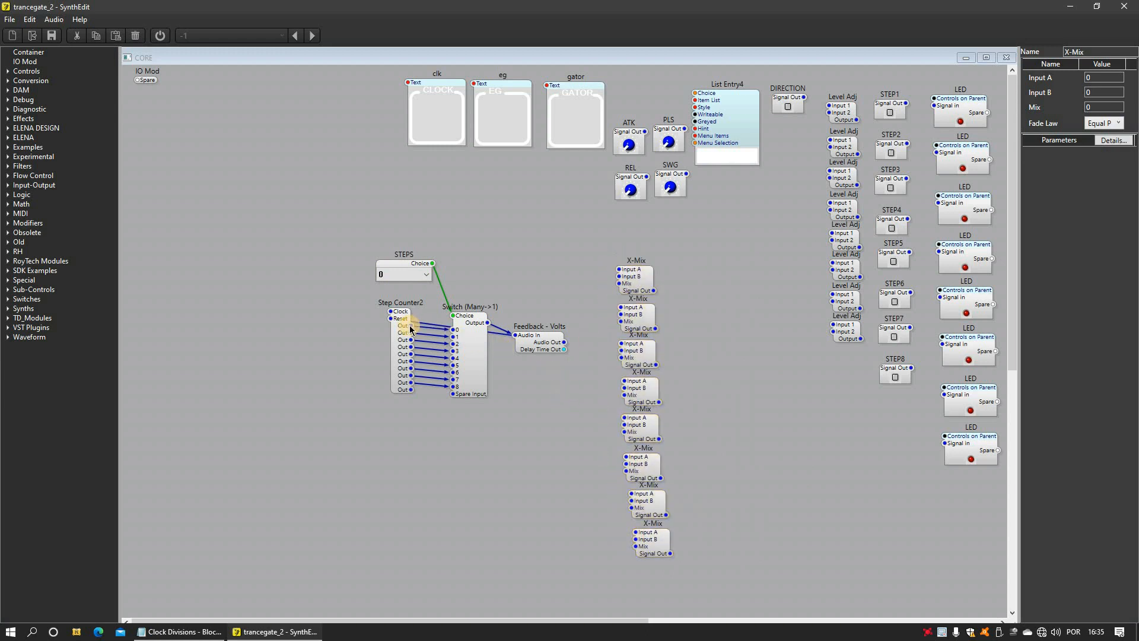
pyautogui.moveTo(412, 327); pyautogui.dragTo(619, 270)
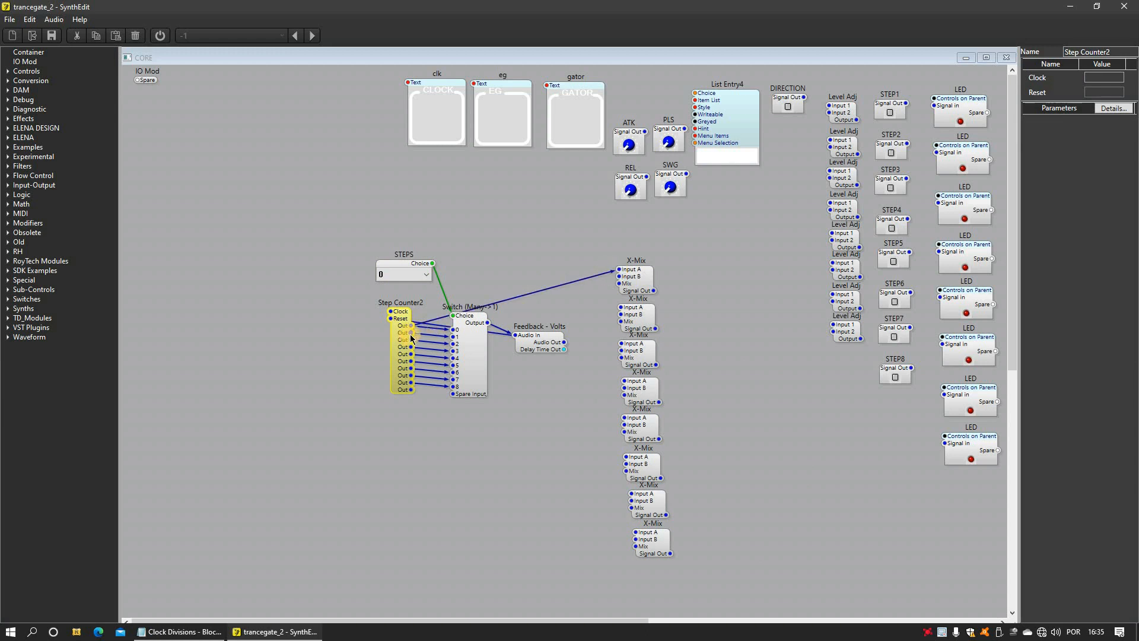
pyautogui.moveTo(410, 333); pyautogui.dragTo(620, 309)
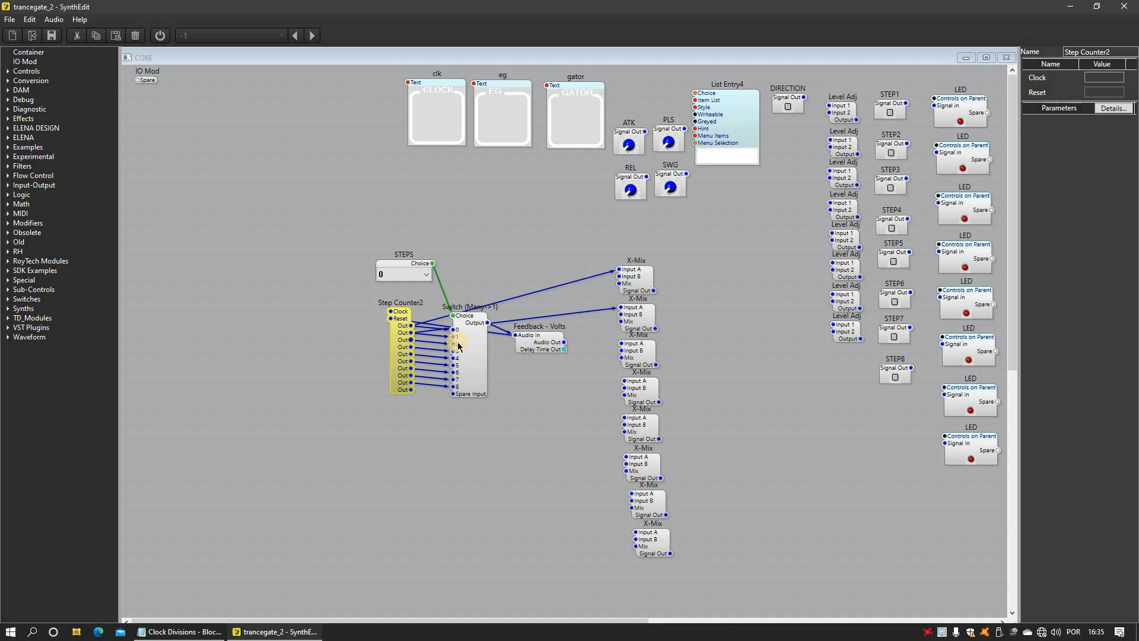
pyautogui.moveTo(459, 344); pyautogui.dragTo(621, 347)
pyautogui.moveTo(413, 351); pyautogui.dragTo(622, 381)
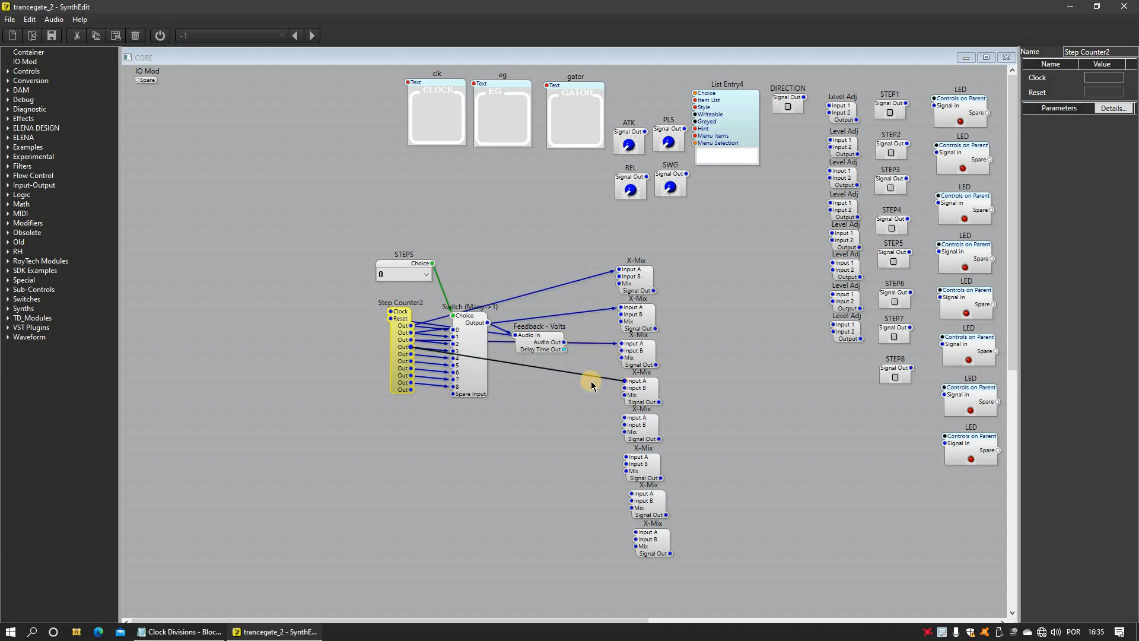
pyautogui.moveTo(411, 354); pyautogui.dragTo(624, 418)
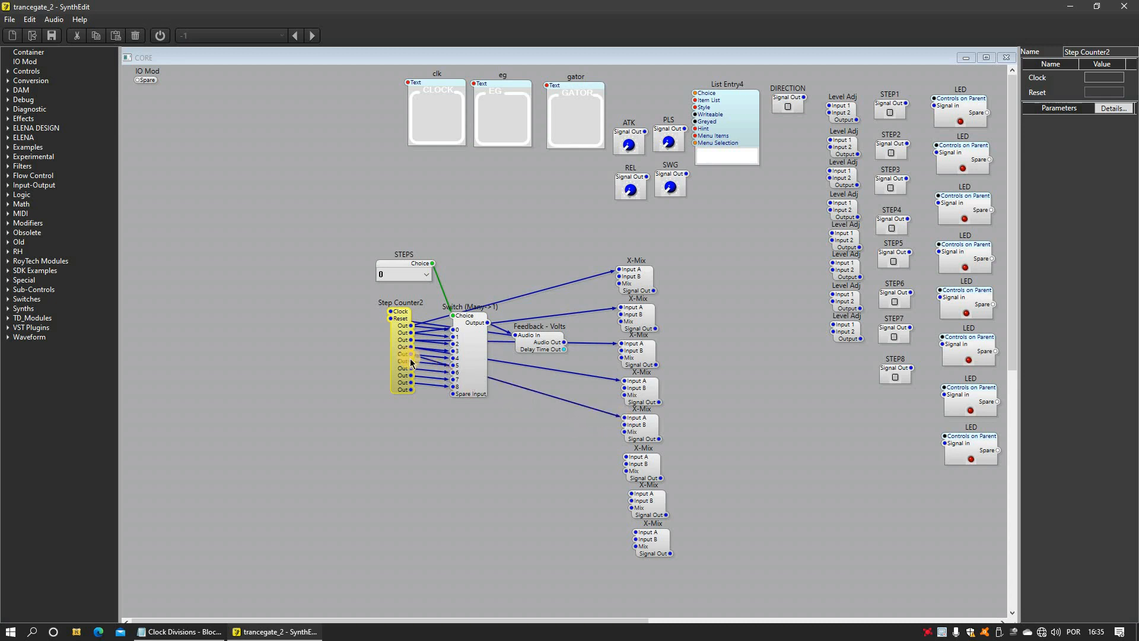
pyautogui.moveTo(412, 361)
pyautogui.mouseDown()
pyautogui.moveTo(517, 423)
pyautogui.moveTo(624, 453)
pyautogui.moveTo(413, 370)
pyautogui.moveTo(631, 496)
pyautogui.mouseUp()
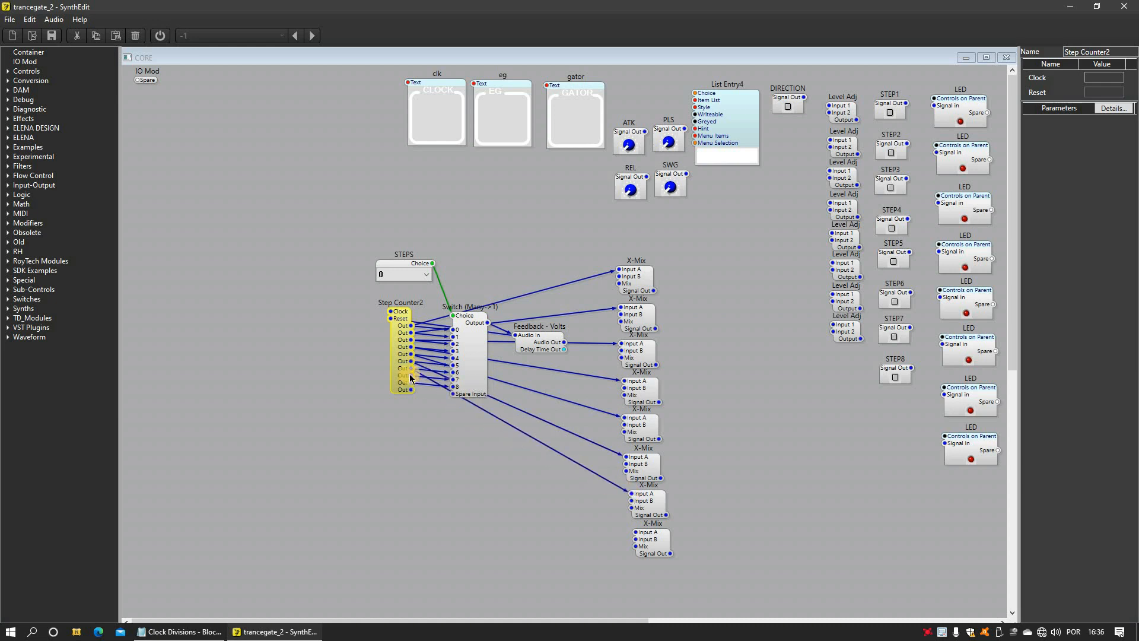
pyautogui.moveTo(410, 378); pyautogui.dragTo(632, 529)
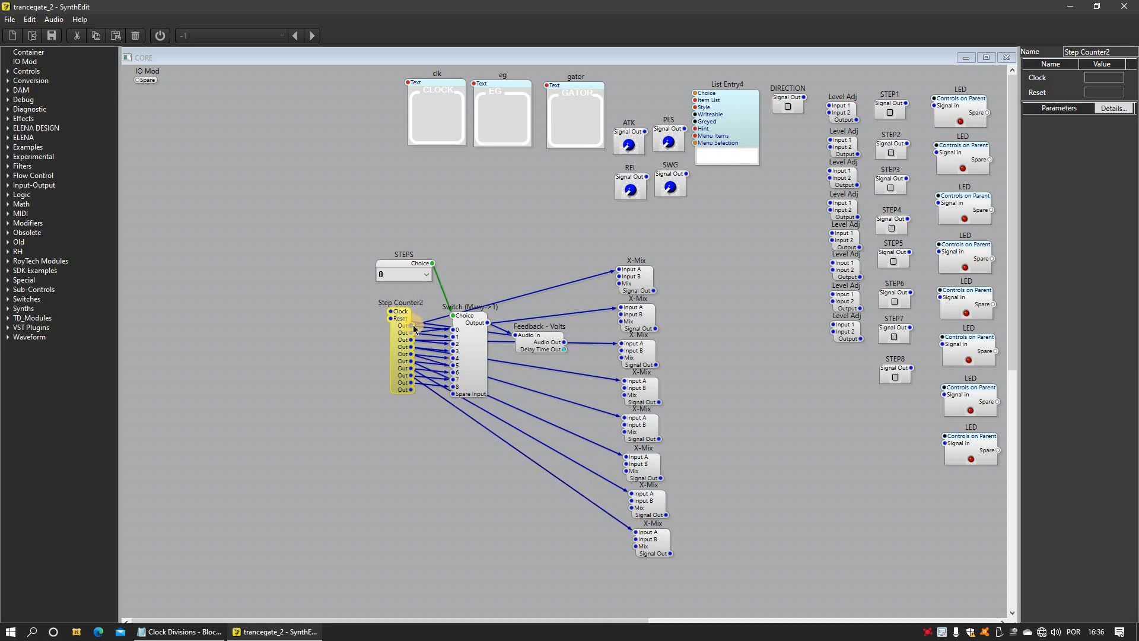
# Step: Wire Step Counter2's first eight outputs in reverse order to the Input B pins of the eight X-Mix modules
pyautogui.moveTo(482, 393); pyautogui.dragTo(635, 492)
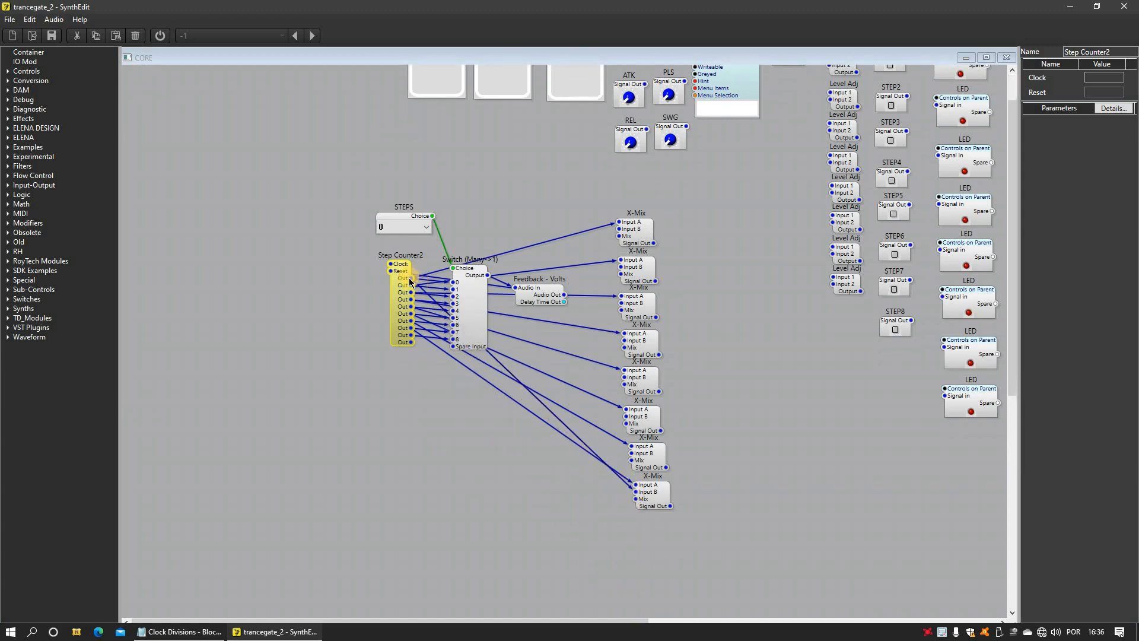
pyautogui.moveTo(433, 321); pyautogui.dragTo(631, 454)
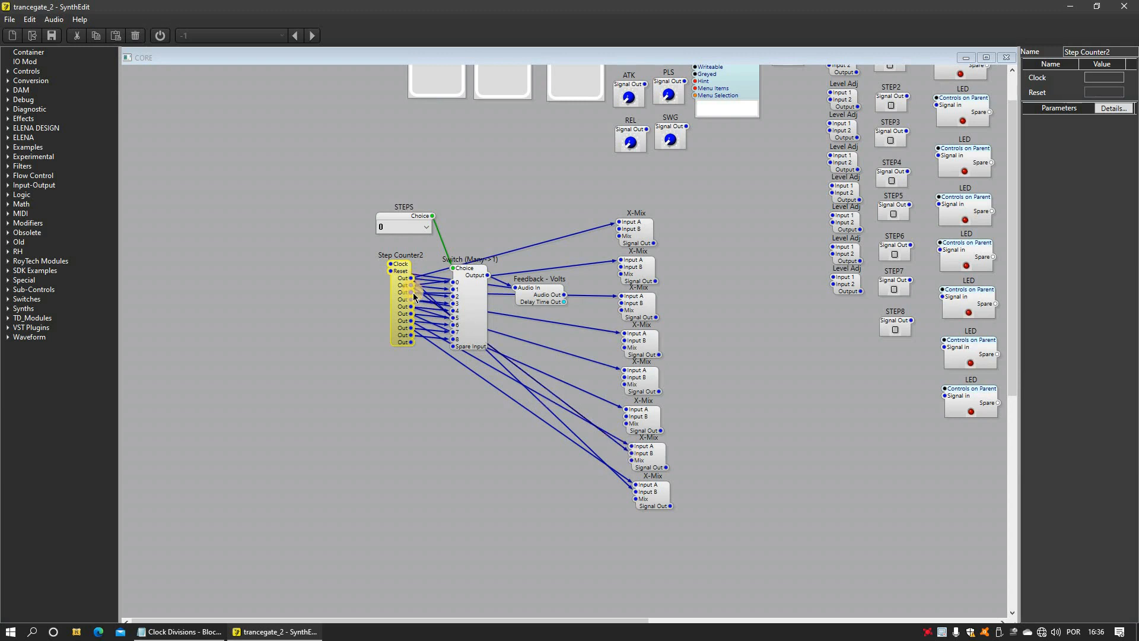
pyautogui.moveTo(414, 297); pyautogui.dragTo(623, 418)
pyautogui.moveTo(414, 303); pyautogui.dragTo(621, 378)
pyautogui.moveTo(413, 307); pyautogui.dragTo(624, 341)
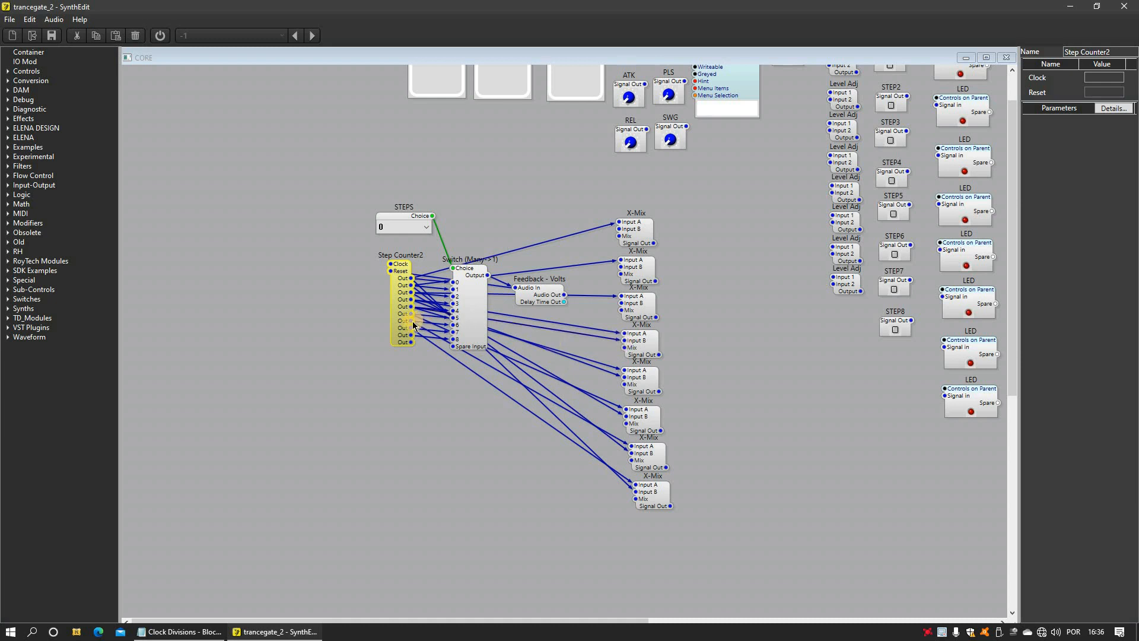
pyautogui.moveTo(413, 318); pyautogui.dragTo(620, 308)
pyautogui.moveTo(413, 320); pyautogui.dragTo(619, 267)
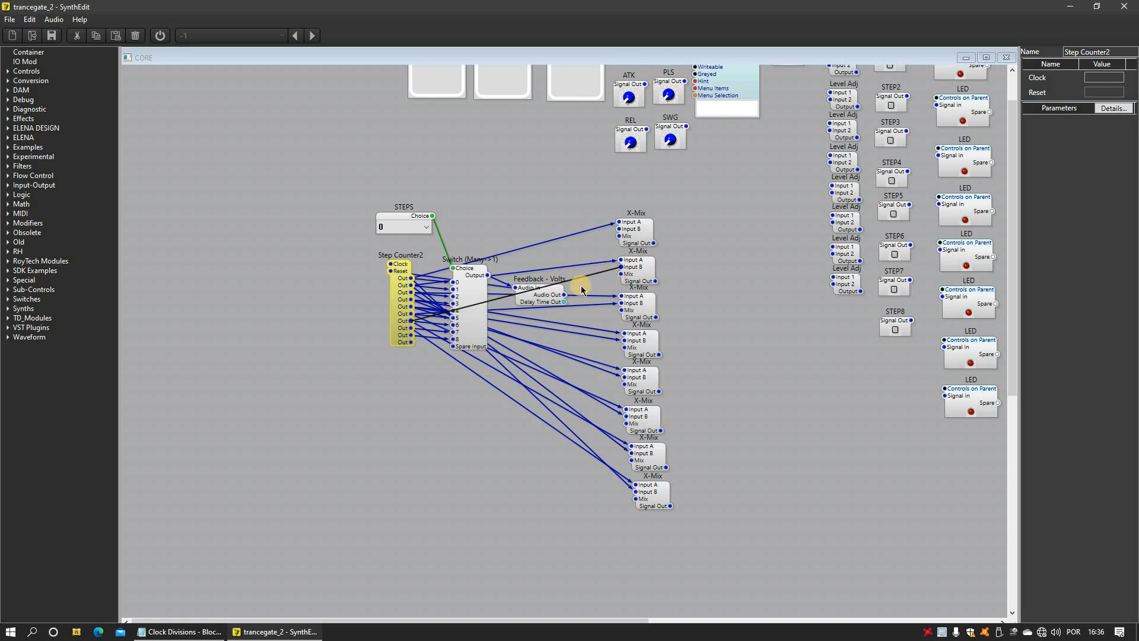
pyautogui.moveTo(412, 335); pyautogui.dragTo(617, 234)
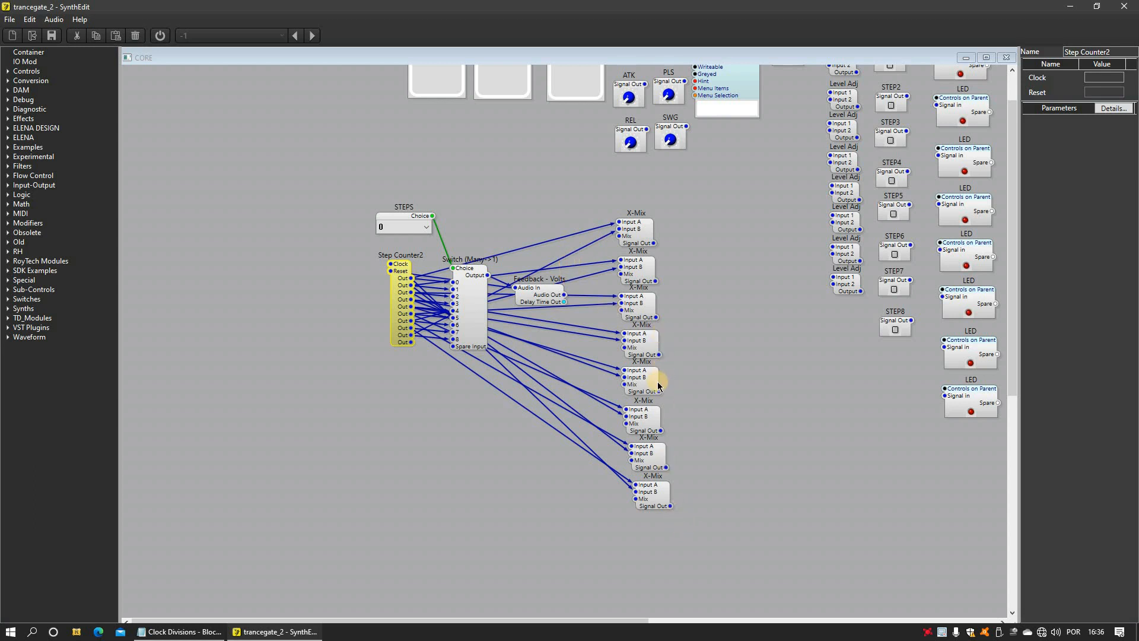
# Step: Move the DIRECTION button above Feedback - Volts and wire its Signal Out to the Mix pins of all eight X-Mix modules
pyautogui.scroll(2, 658, 386)
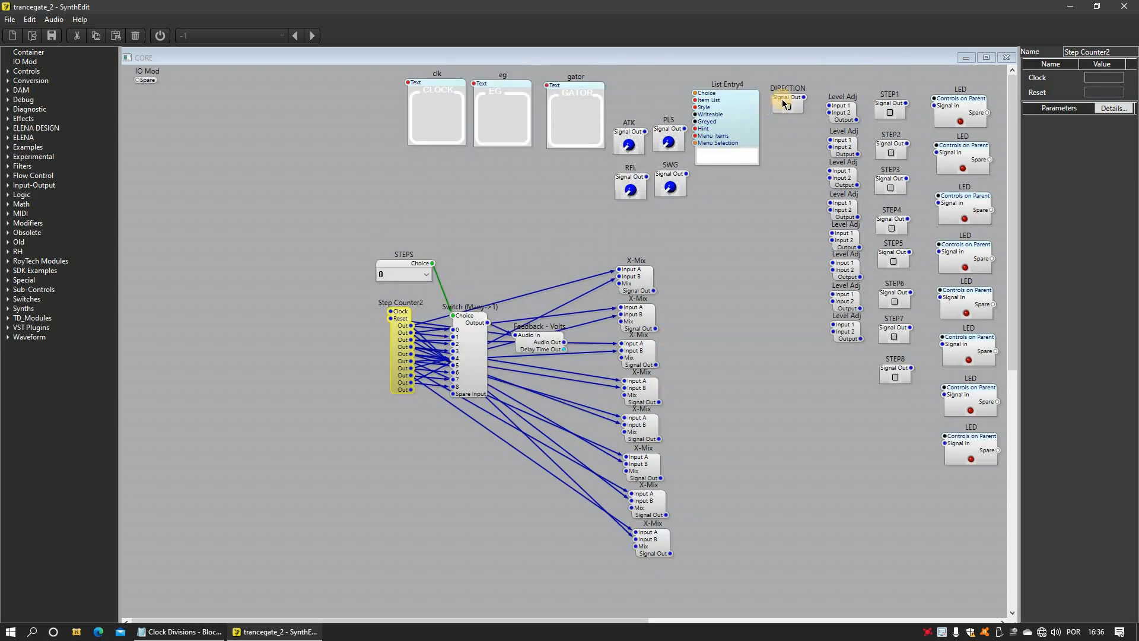
pyautogui.moveTo(786, 101); pyautogui.dragTo(550, 240)
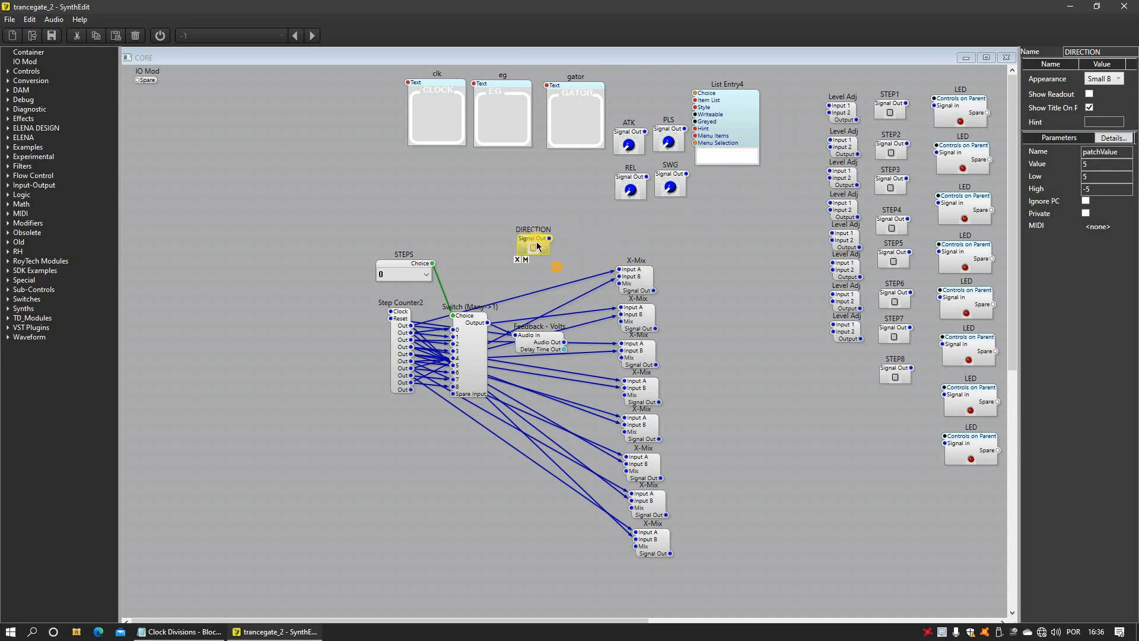
pyautogui.click(1092, 192)
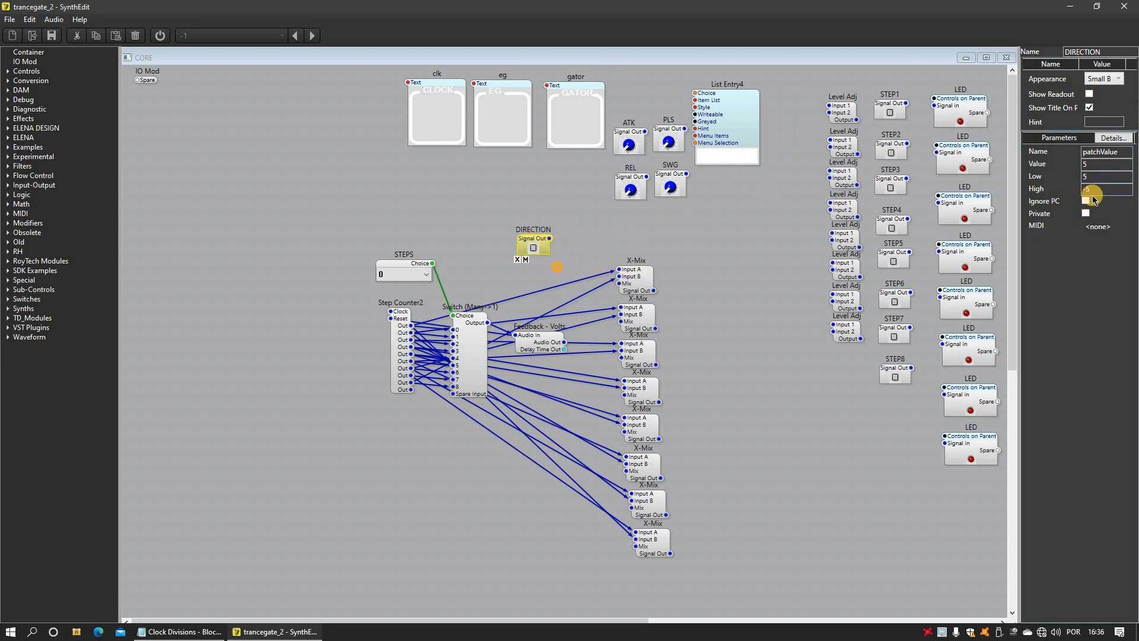
pyautogui.moveTo(549, 238); pyautogui.dragTo(618, 283)
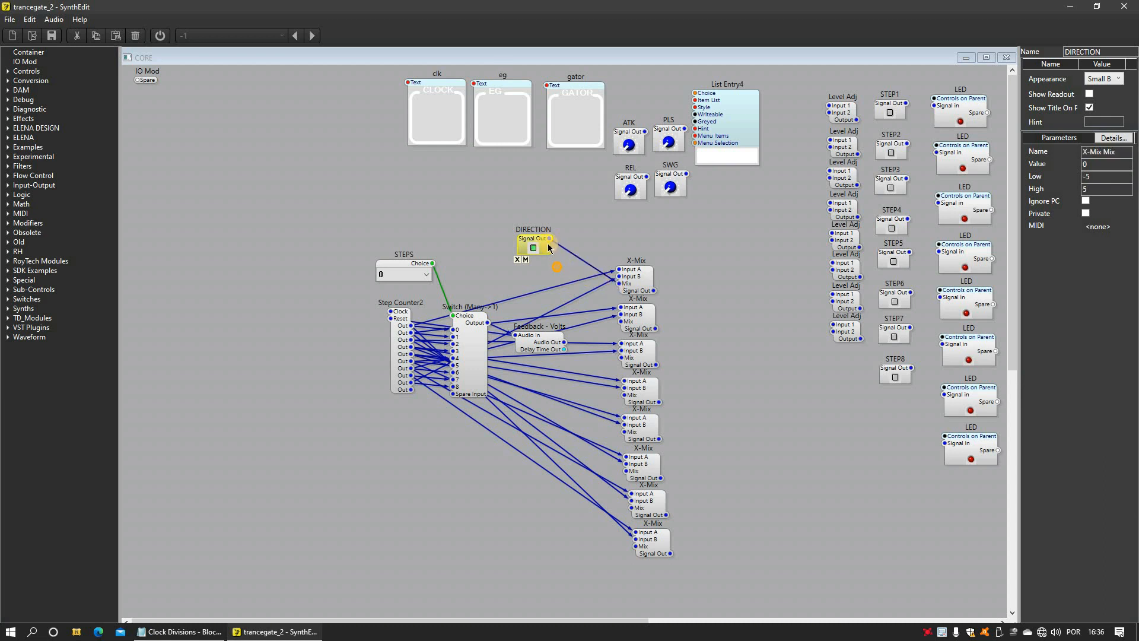
pyautogui.moveTo(550, 238); pyautogui.dragTo(620, 321)
pyautogui.moveTo(549, 238); pyautogui.dragTo(621, 357)
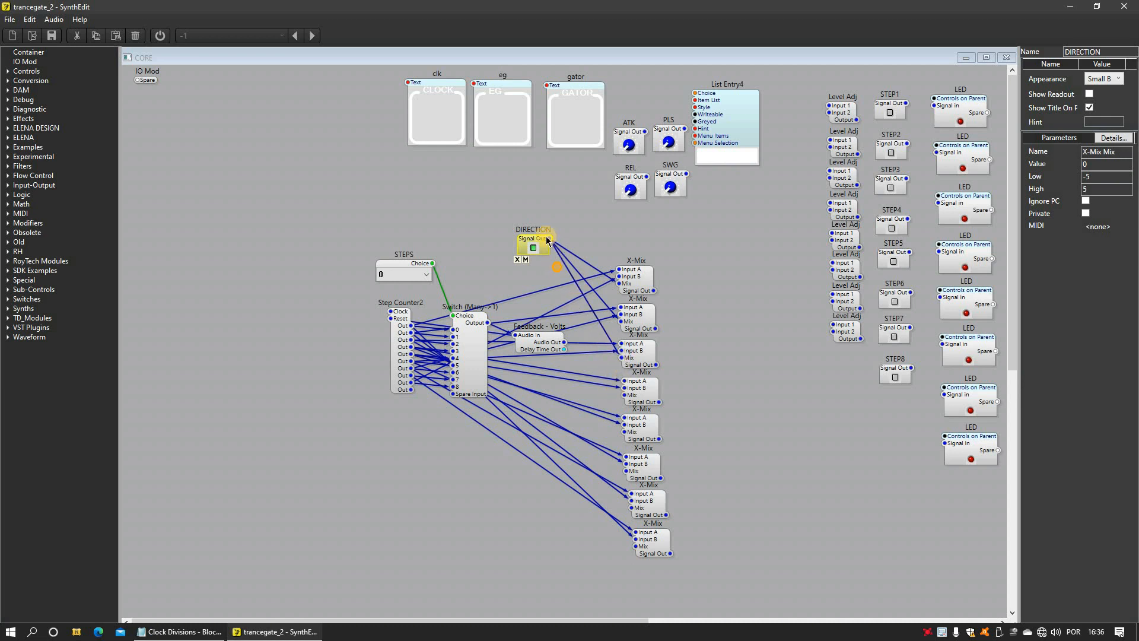
pyautogui.moveTo(549, 239); pyautogui.dragTo(621, 396)
pyautogui.moveTo(549, 238); pyautogui.dragTo(623, 431)
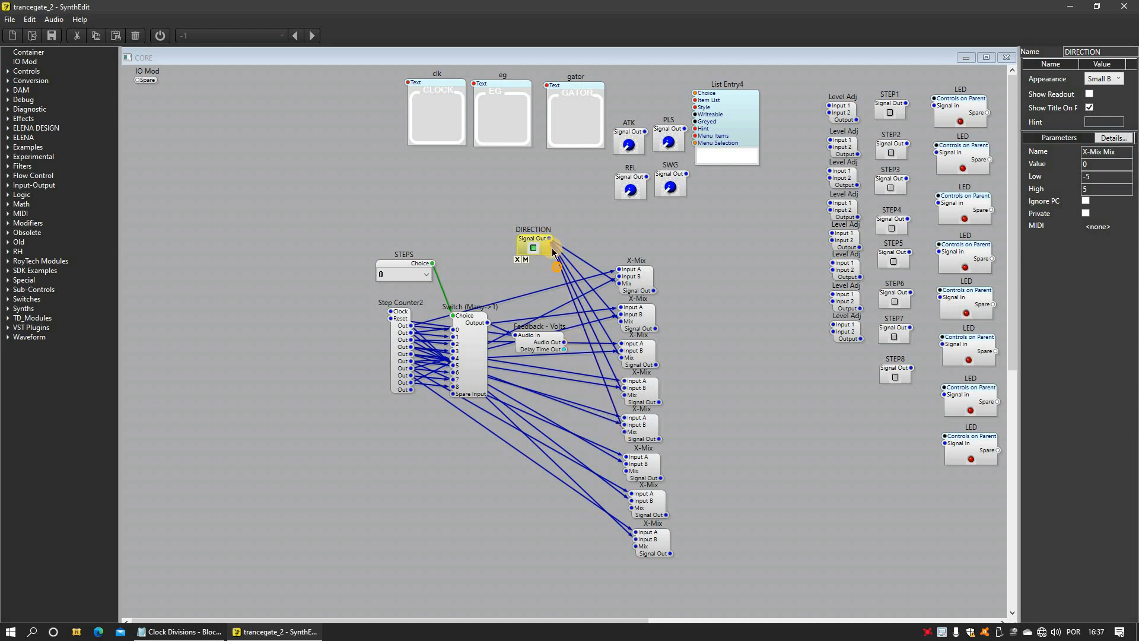
pyautogui.moveTo(550, 240); pyautogui.dragTo(631, 509)
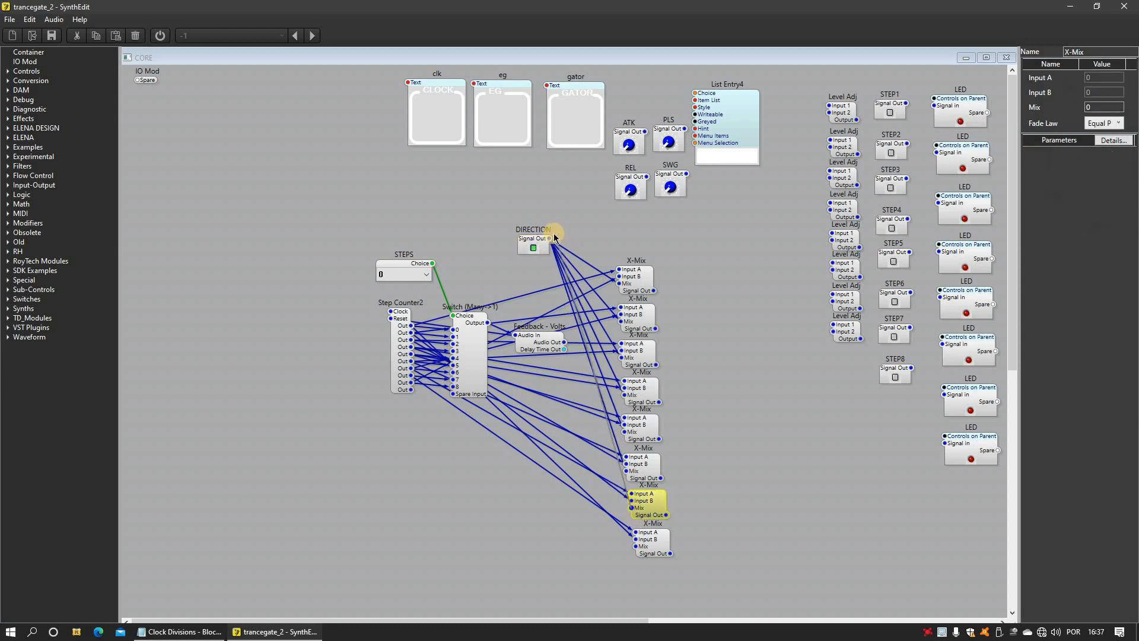
pyautogui.moveTo(551, 241); pyautogui.dragTo(636, 552)
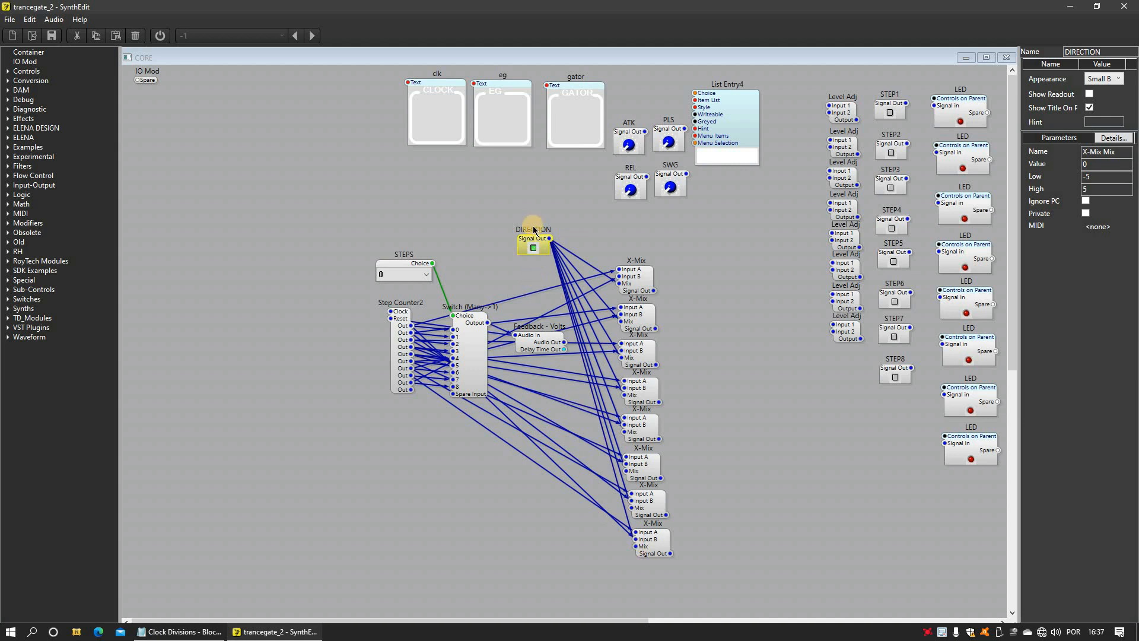
# Step: Switch DIRECTION off and set its Low to 5 and High to -5
pyautogui.click(534, 248)
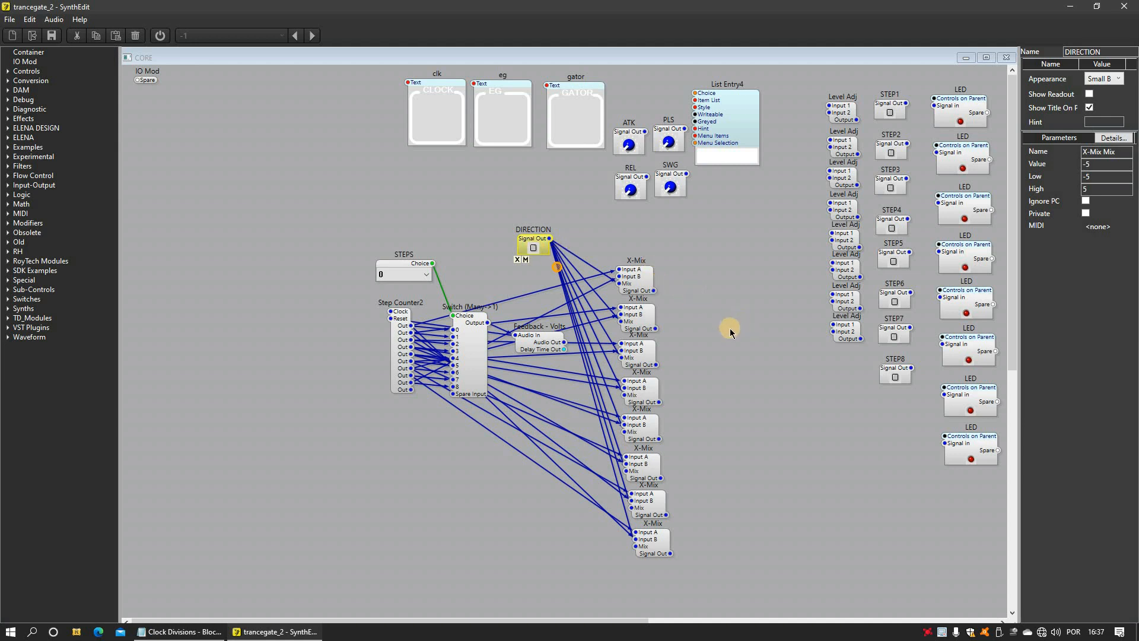
pyautogui.click(1087, 176)
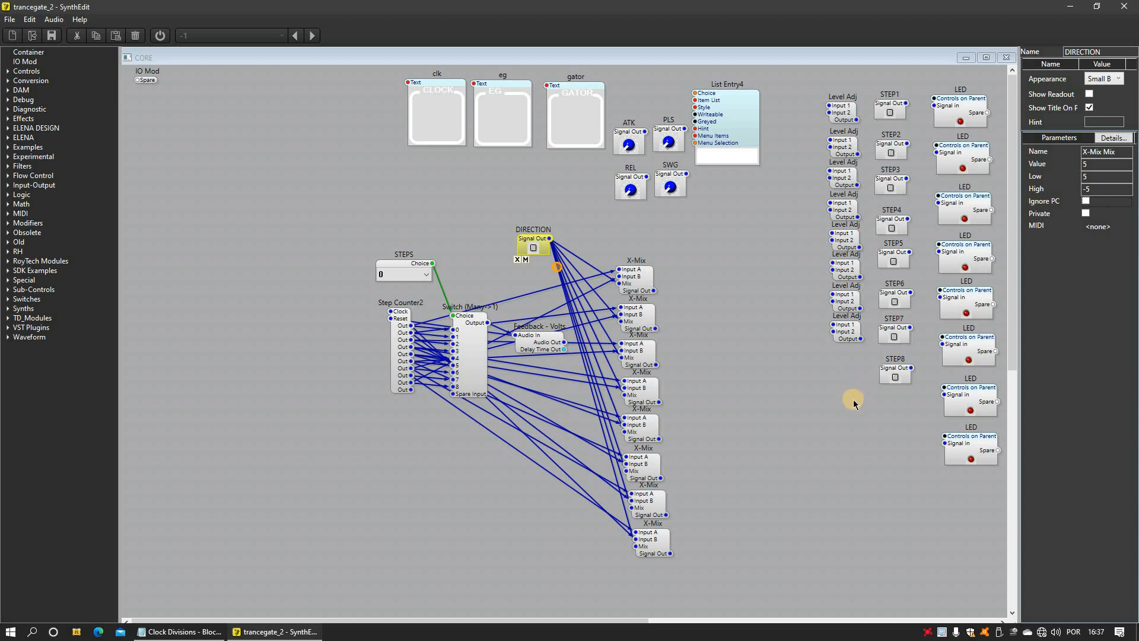
# Step: Move the eight Level Adj modules beside the X-Mix column and wire each X-Mix Signal Out to the matching Level Adj's Input 1
pyautogui.moveTo(856, 397); pyautogui.dragTo(753, 304)
pyautogui.click(652, 292)
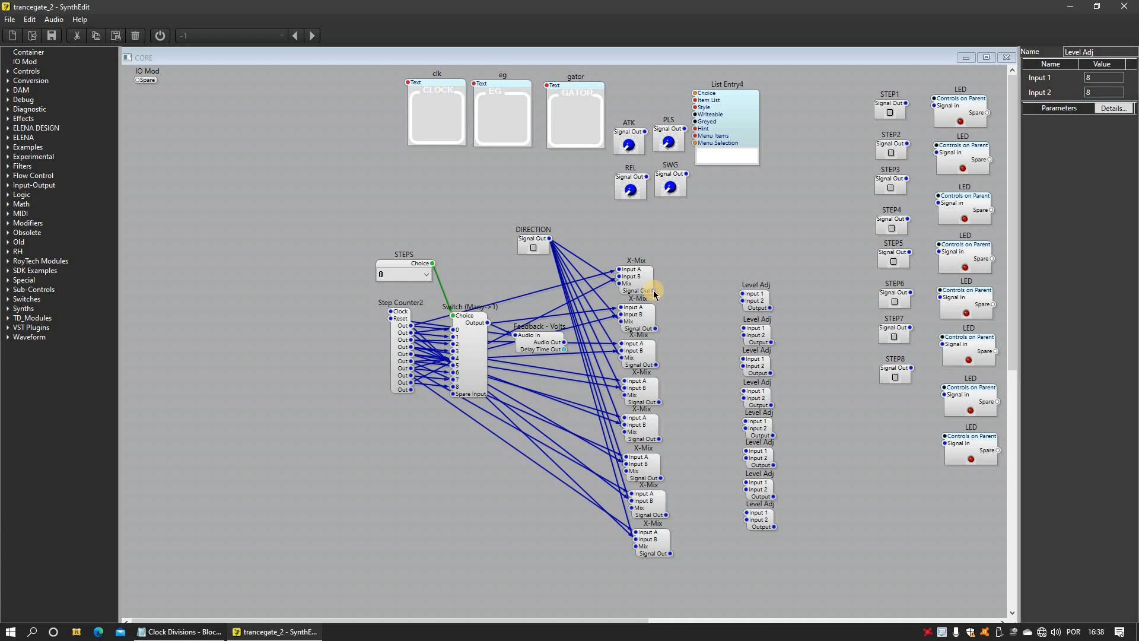
pyautogui.moveTo(654, 293); pyautogui.dragTo(742, 295)
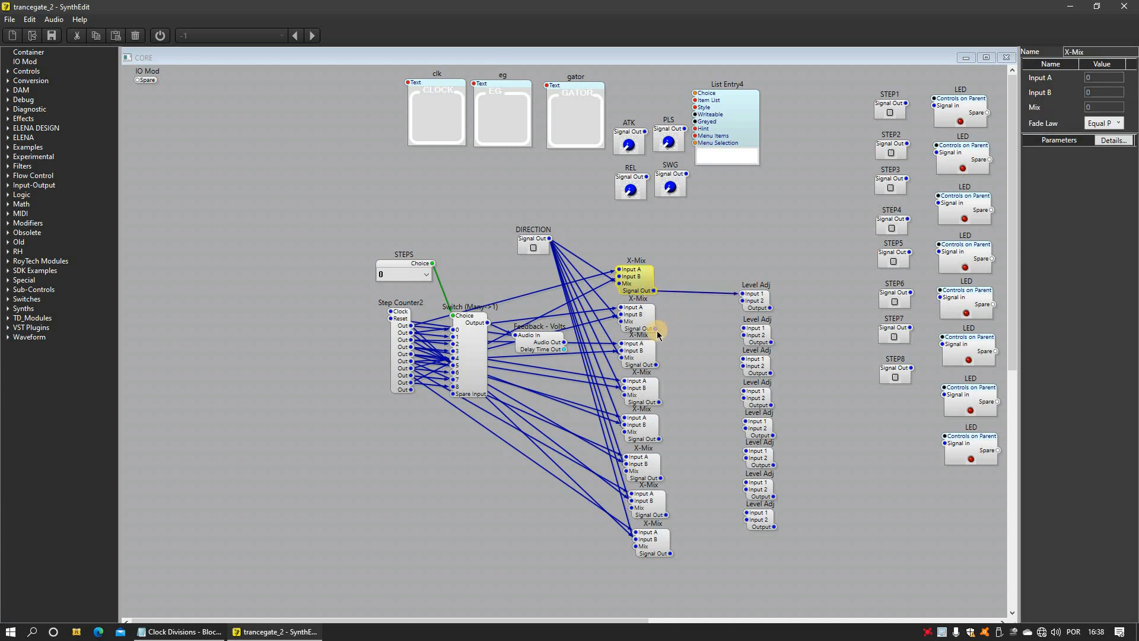
pyautogui.moveTo(657, 330); pyautogui.dragTo(743, 328)
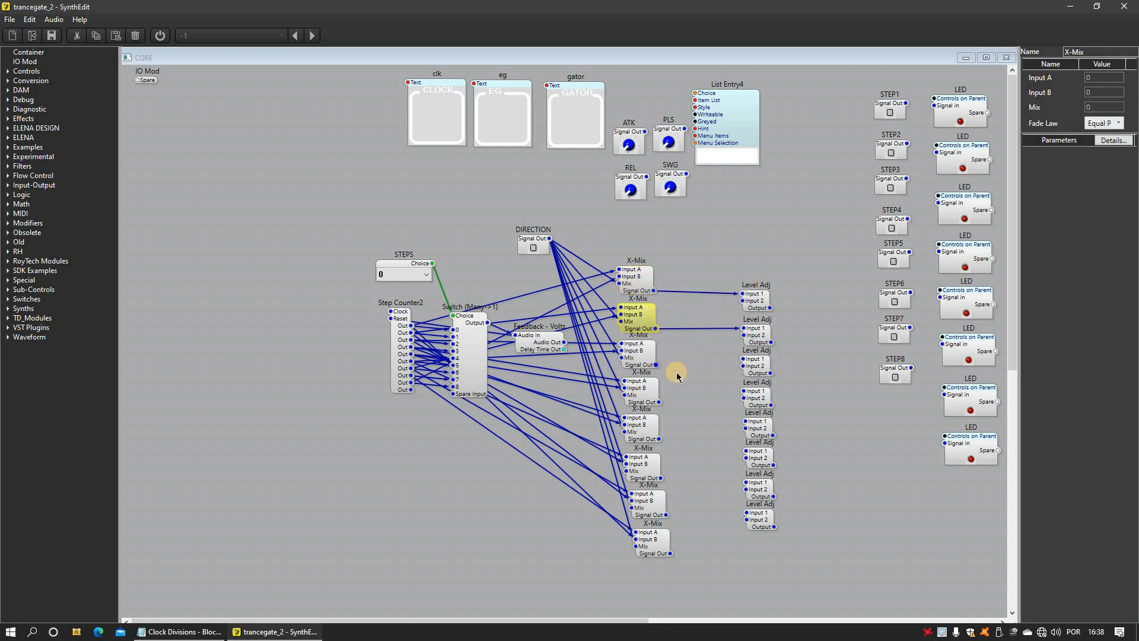
pyautogui.moveTo(656, 365); pyautogui.dragTo(743, 359)
pyautogui.click(655, 401)
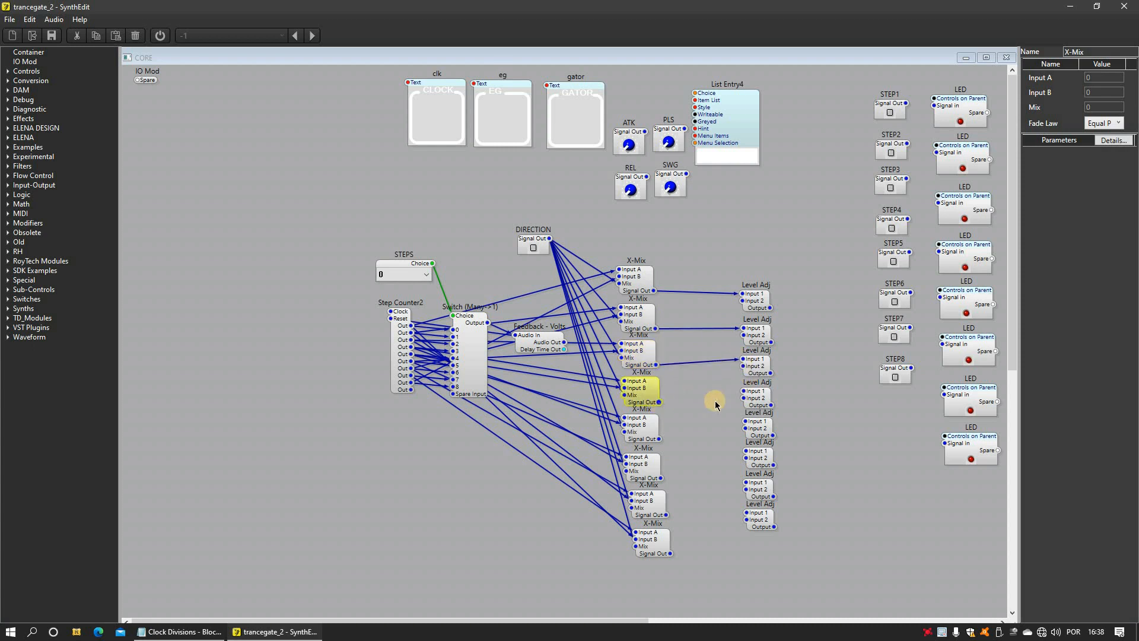
pyautogui.moveTo(716, 401); pyautogui.dragTo(738, 392)
pyautogui.moveTo(657, 442); pyautogui.dragTo(745, 422)
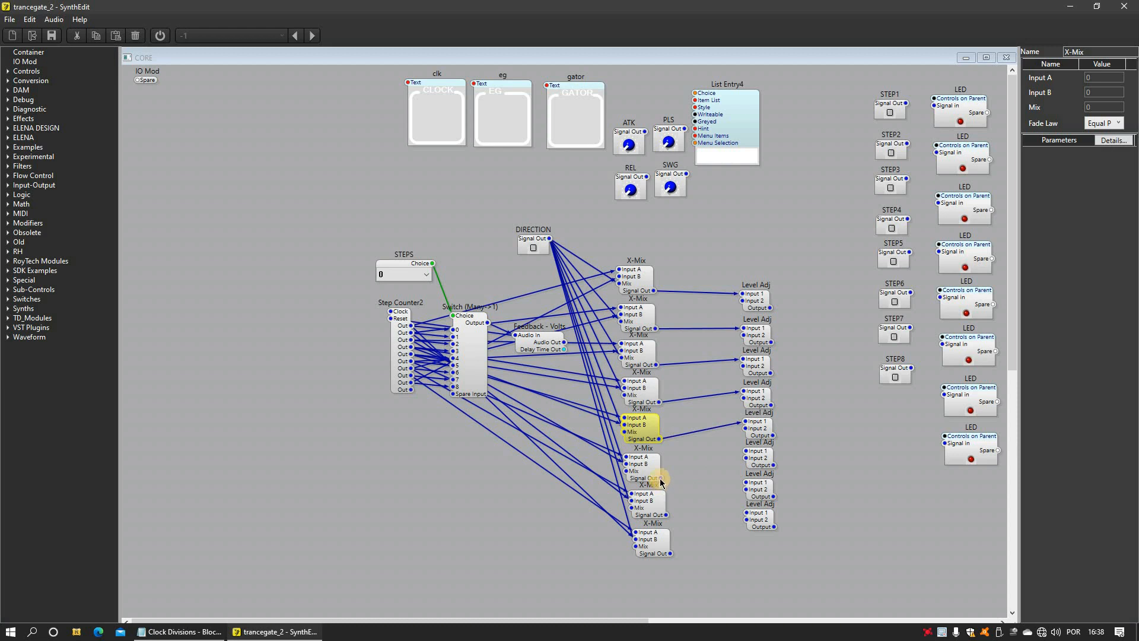
pyautogui.moveTo(660, 477); pyautogui.dragTo(746, 451)
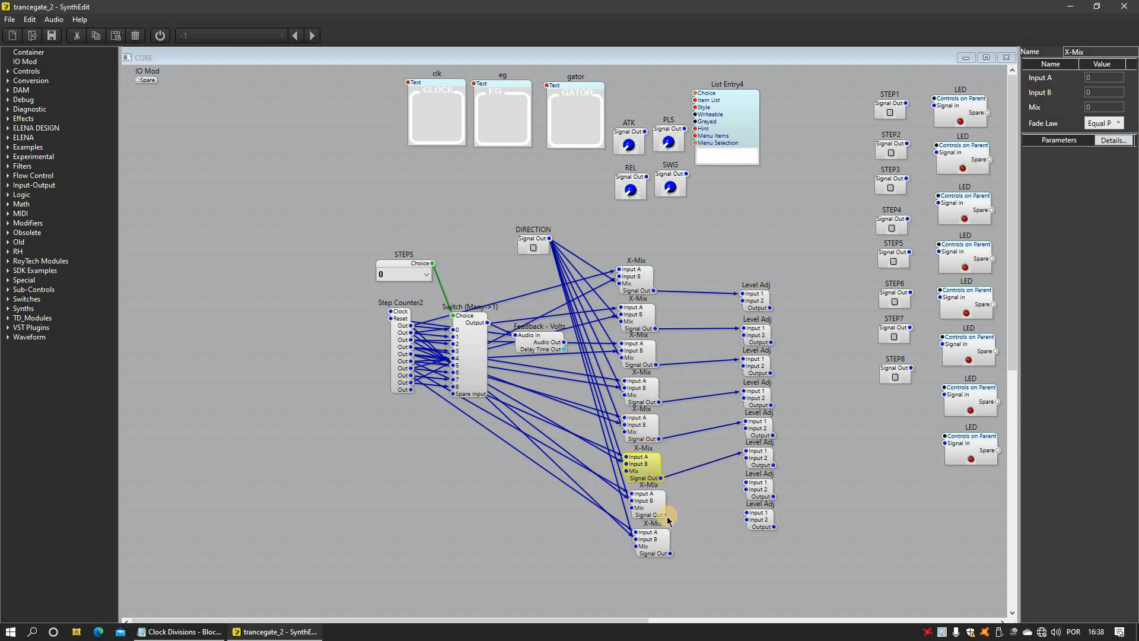
pyautogui.moveTo(667, 514); pyautogui.dragTo(746, 482)
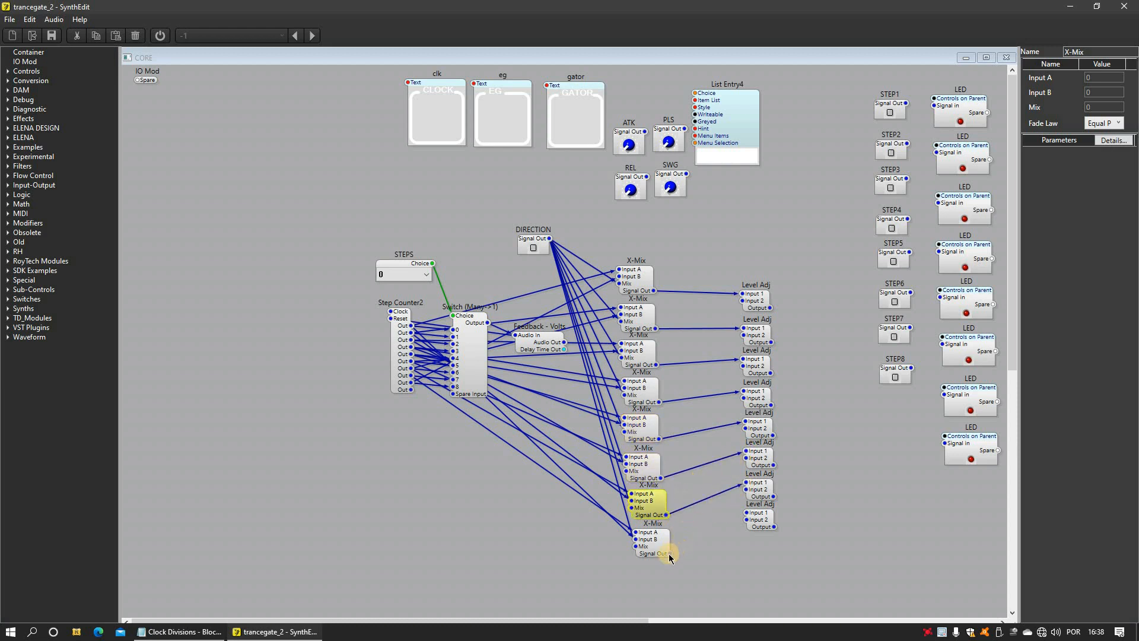
pyautogui.moveTo(670, 553); pyautogui.dragTo(747, 514)
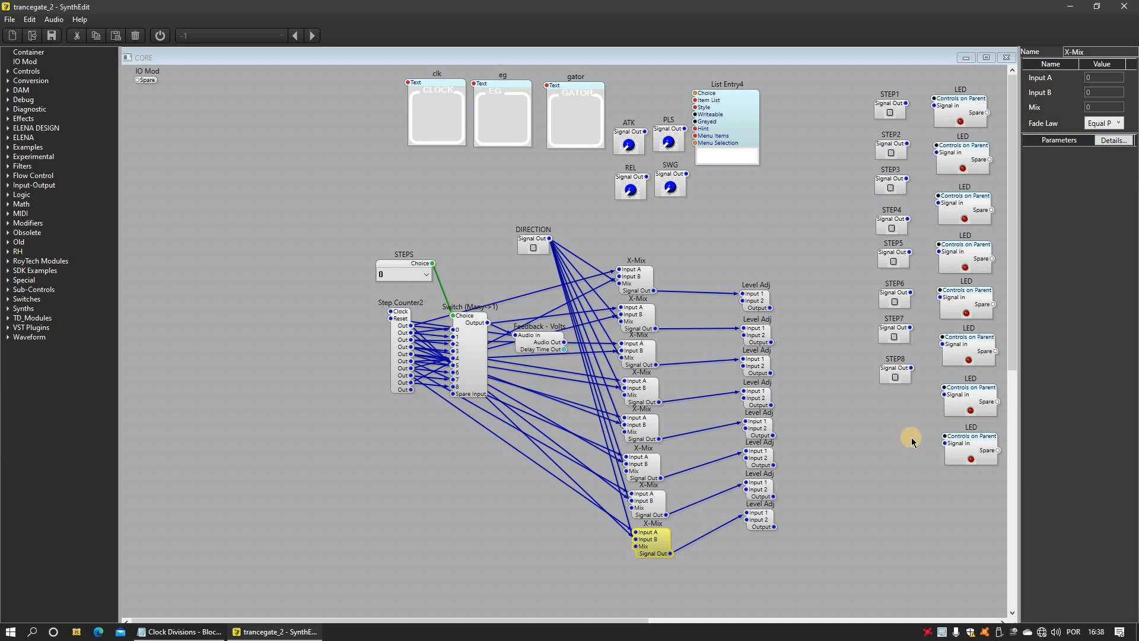
# Step: Move the STEP1 to STEP8 buttons between the X-Mix and Level Adj columns, wiring each Signal Out to its Level Adj's Input 2
pyautogui.moveTo(911, 437); pyautogui.dragTo(746, 458)
pyautogui.click(736, 248)
pyautogui.moveTo(718, 498); pyautogui.dragTo(746, 490)
pyautogui.moveTo(717, 541); pyautogui.dragTo(746, 519)
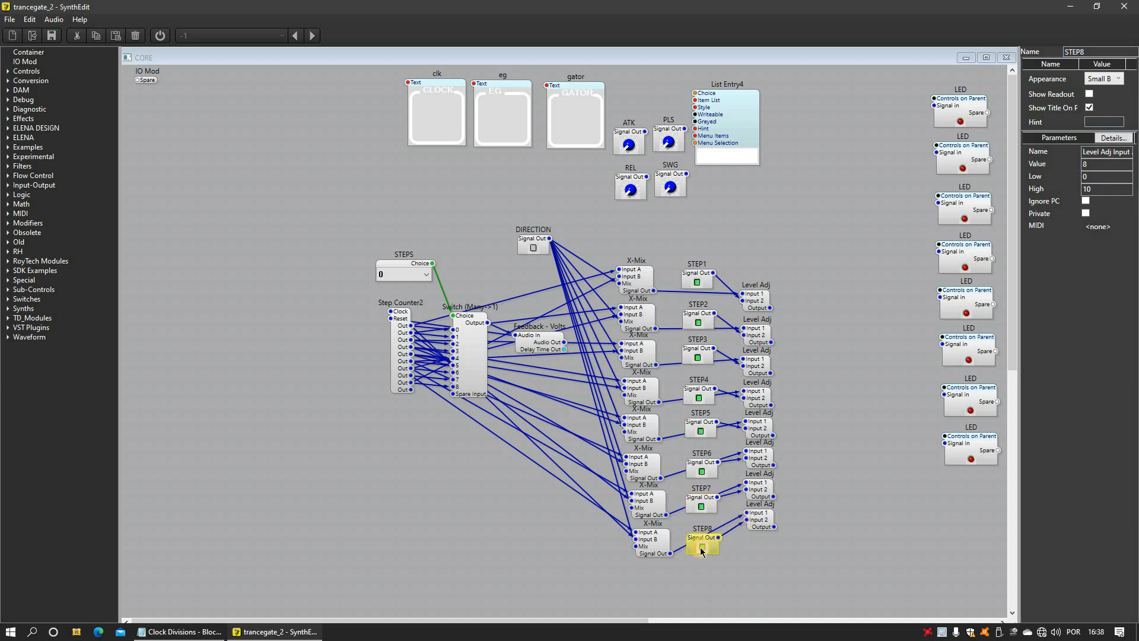
# Step: Switch off the step buttons from STEP7 to STEP1
pyautogui.click(701, 506)
pyautogui.click(700, 472)
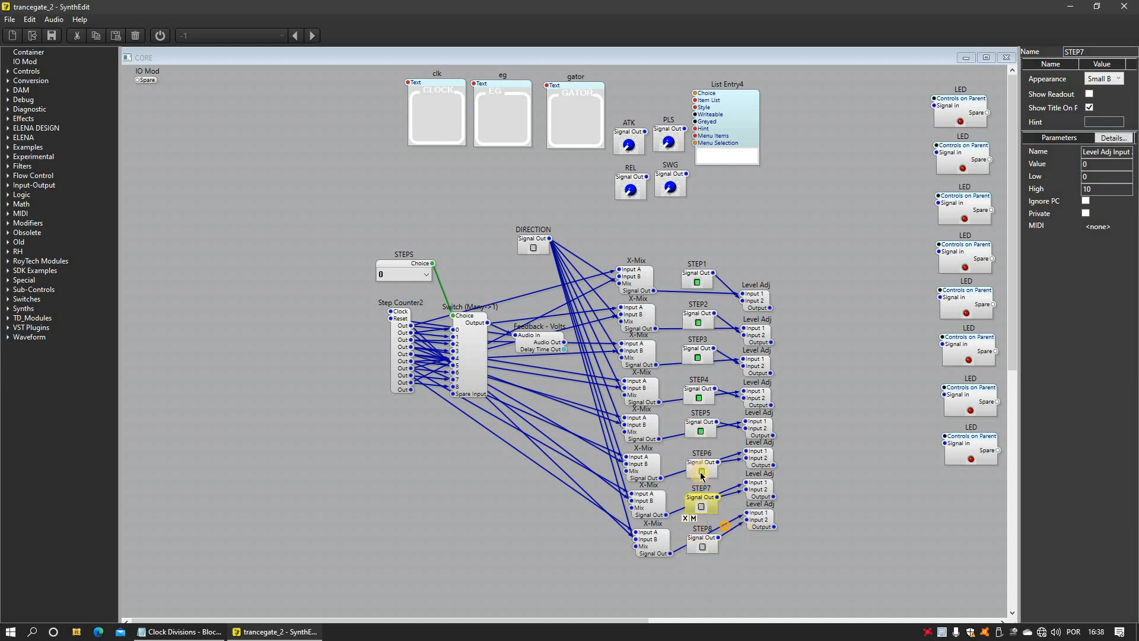
pyautogui.click(700, 431)
pyautogui.click(699, 398)
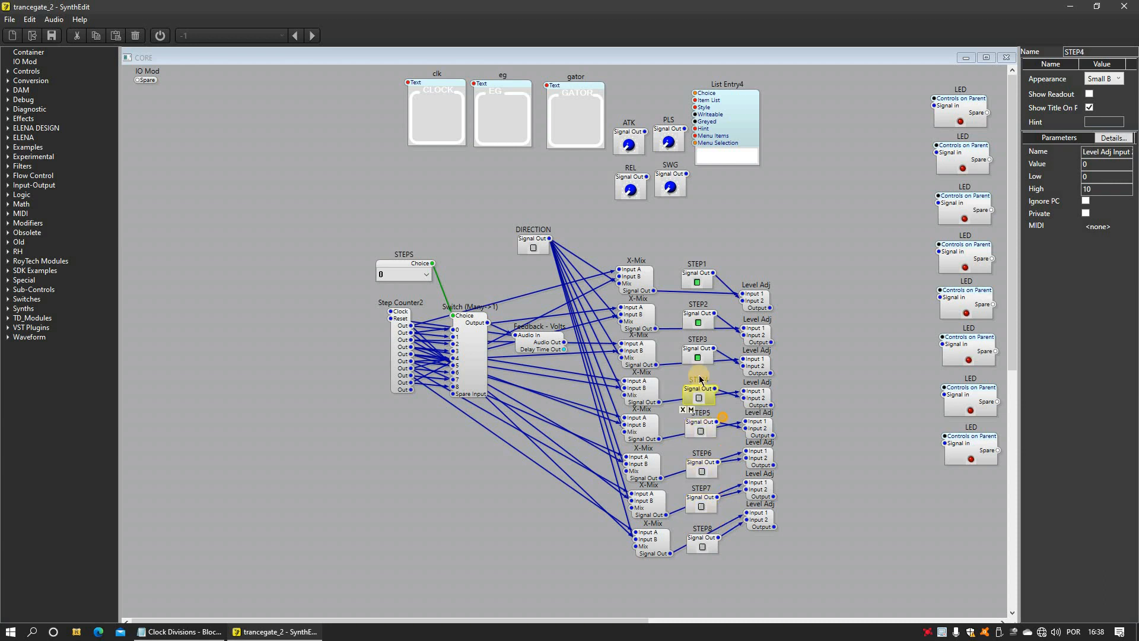
pyautogui.click(698, 358)
pyautogui.click(698, 323)
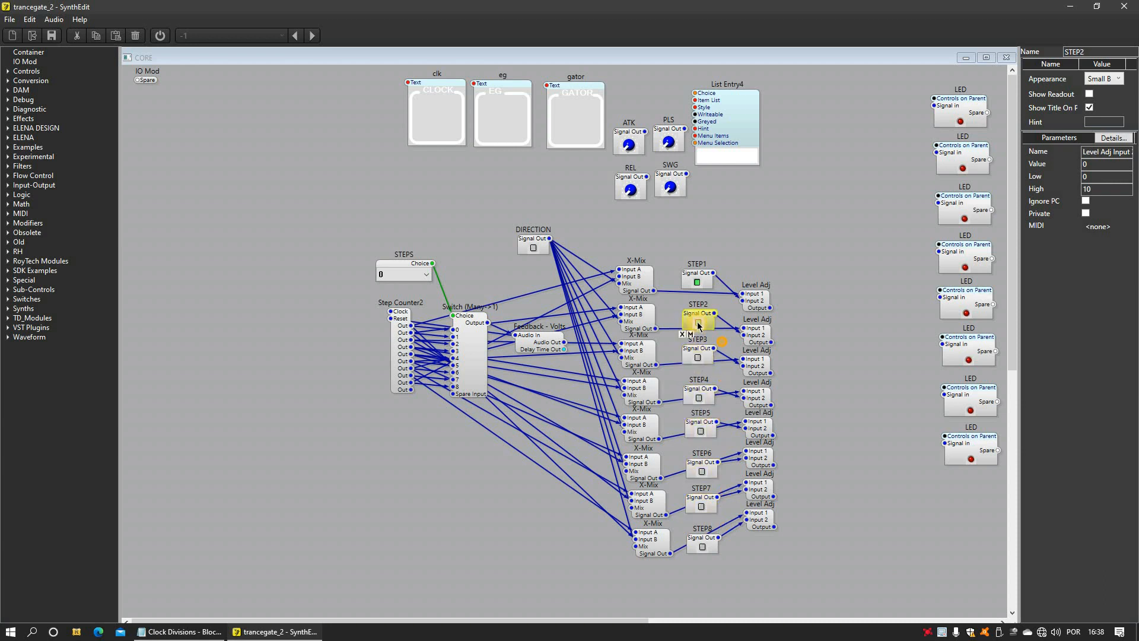
pyautogui.click(698, 283)
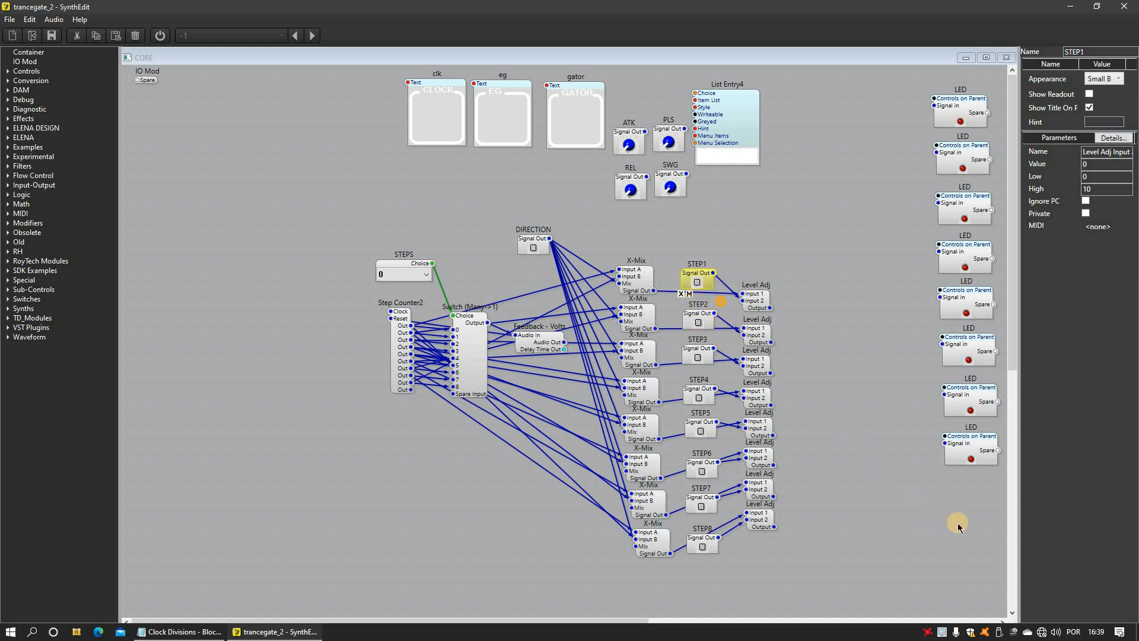
# Step: Move the eight LEDs beside the Level Adj column and wire each X-Mix Signal Out to the matching LED's Signal In
pyautogui.moveTo(991, 526); pyautogui.dragTo(724, 273)
pyautogui.moveTo(728, 321); pyautogui.dragTo(728, 370)
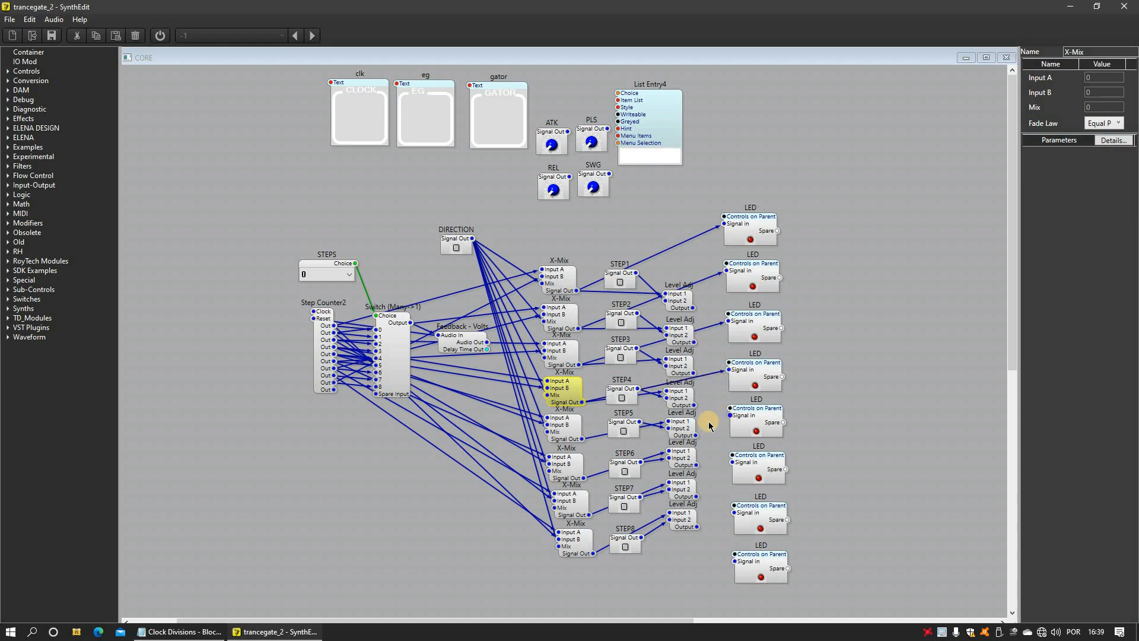
pyautogui.moveTo(730, 416); pyautogui.dragTo(732, 462)
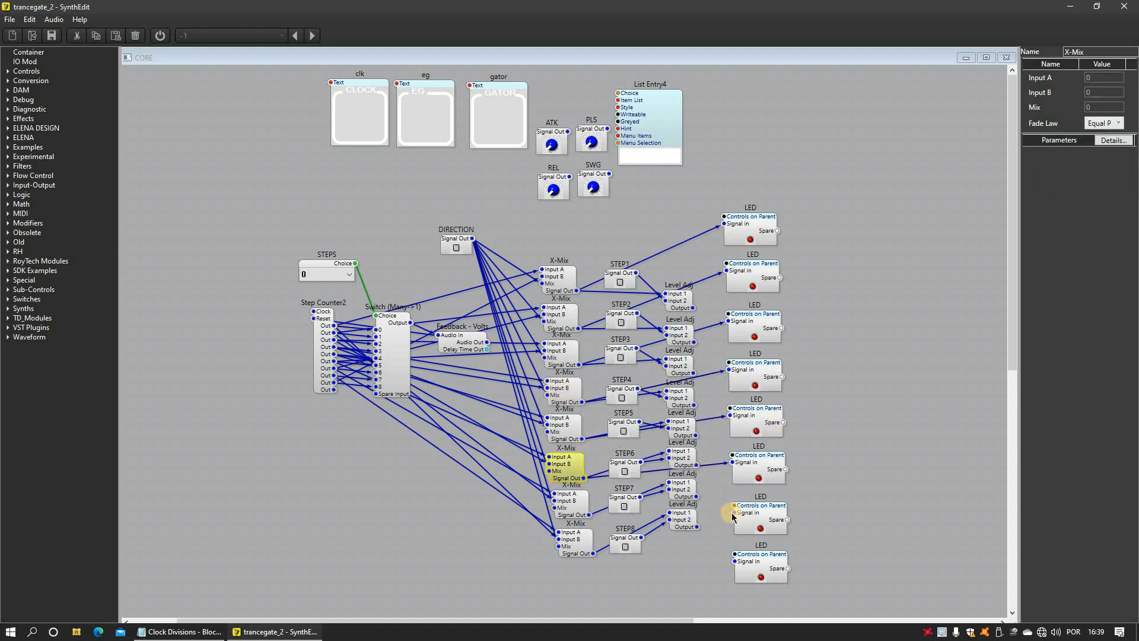
pyautogui.moveTo(735, 514); pyautogui.dragTo(735, 561)
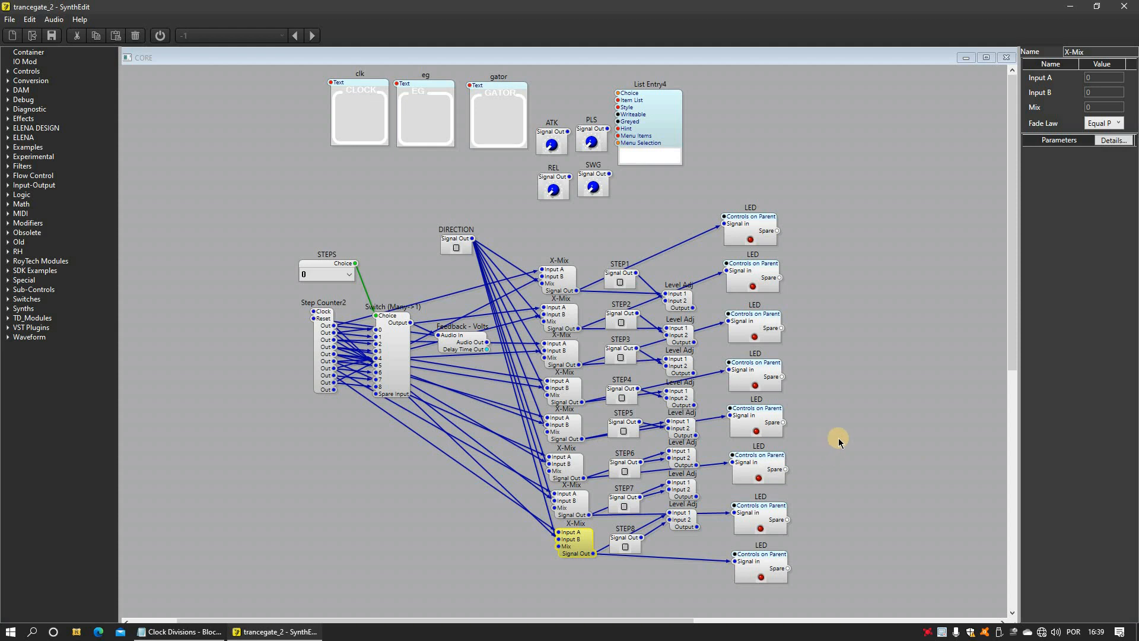
# Step: Insert an ADSR2 module from the Waveform category in the free space beside the LED column
pyautogui.rightClick(833, 363)
pyautogui.moveTo(863, 367)
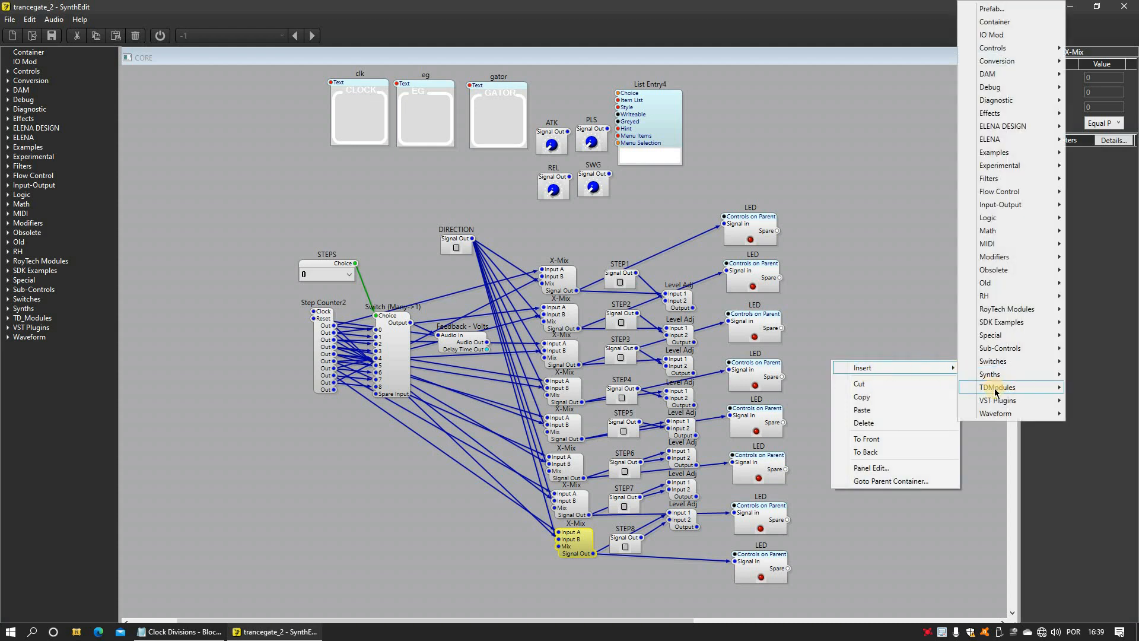
pyautogui.moveTo(997, 414)
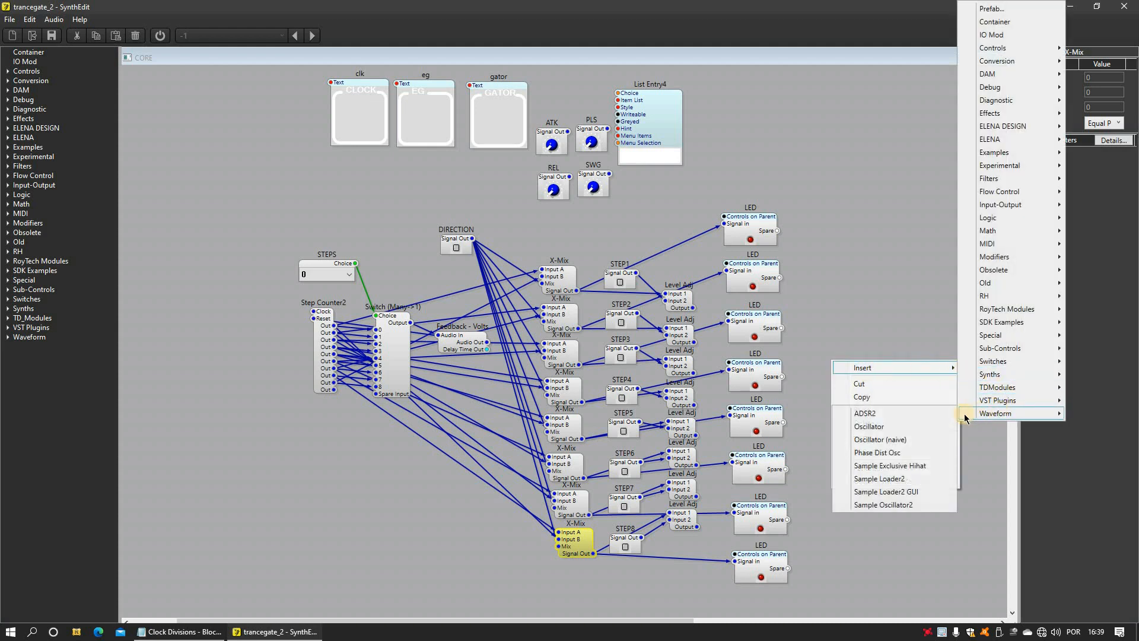
pyautogui.click(925, 414)
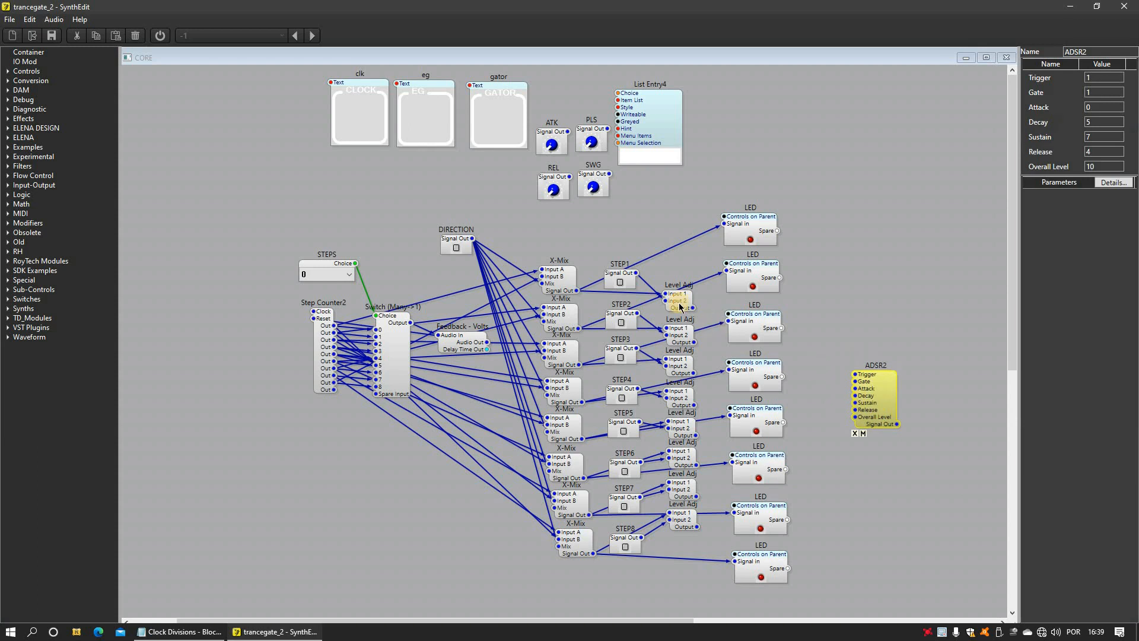
# Step: Wire the Output of all eight Level Adj modules to the ADSR2's Gate and shift the ADSR2 slightly away from the LEDs
pyautogui.moveTo(692, 308); pyautogui.dragTo(855, 375)
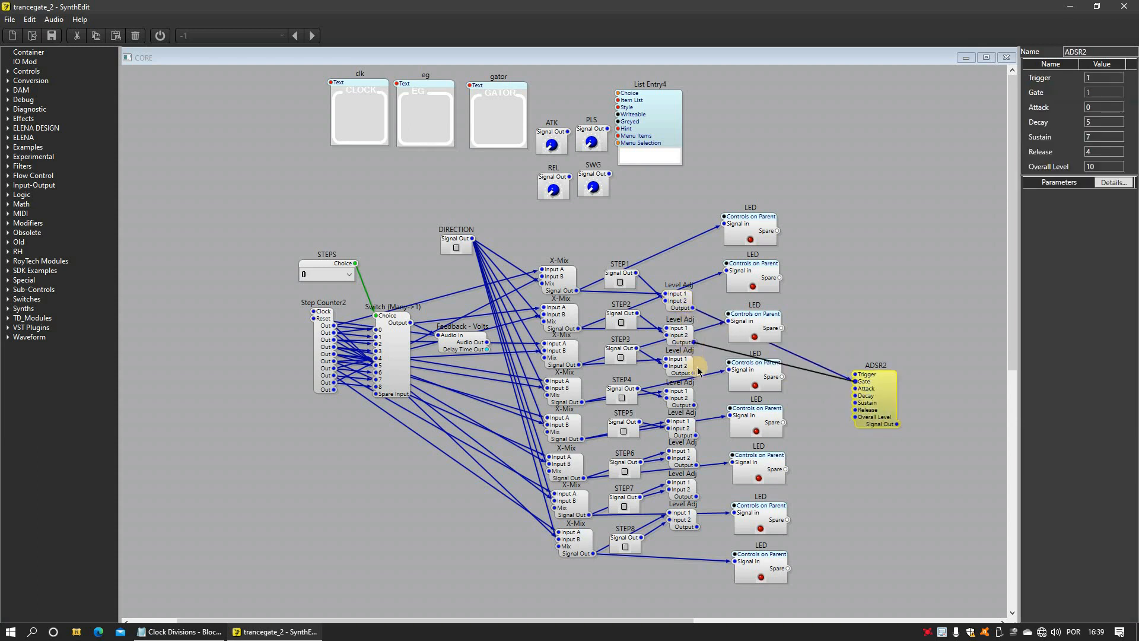
pyautogui.moveTo(693, 343); pyautogui.dragTo(699, 468)
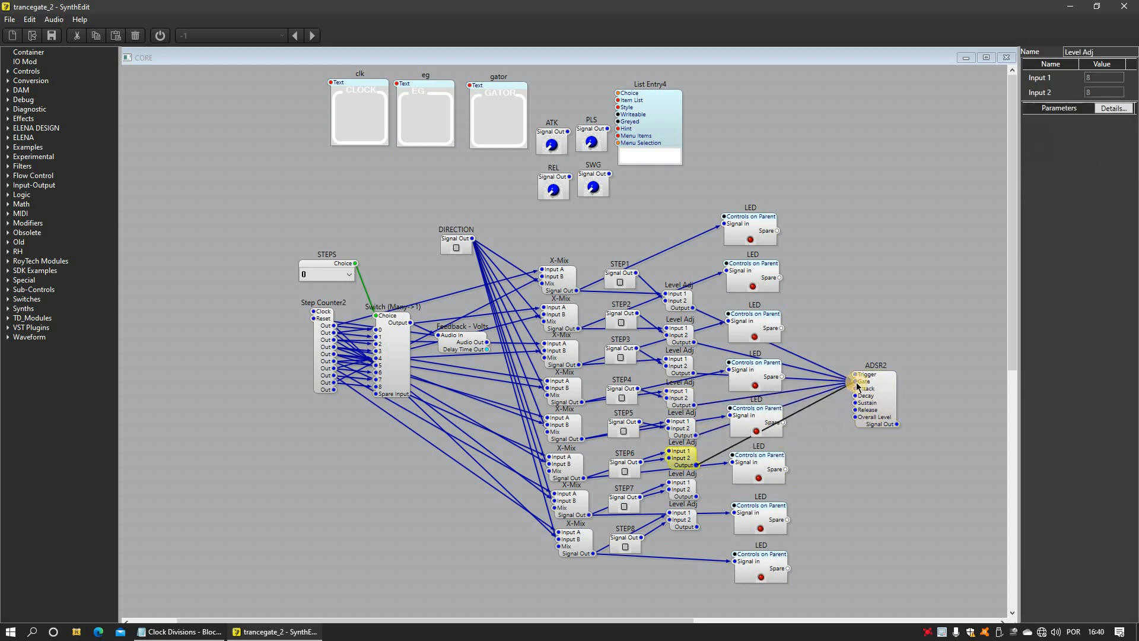
pyautogui.moveTo(699, 500); pyautogui.dragTo(853, 382)
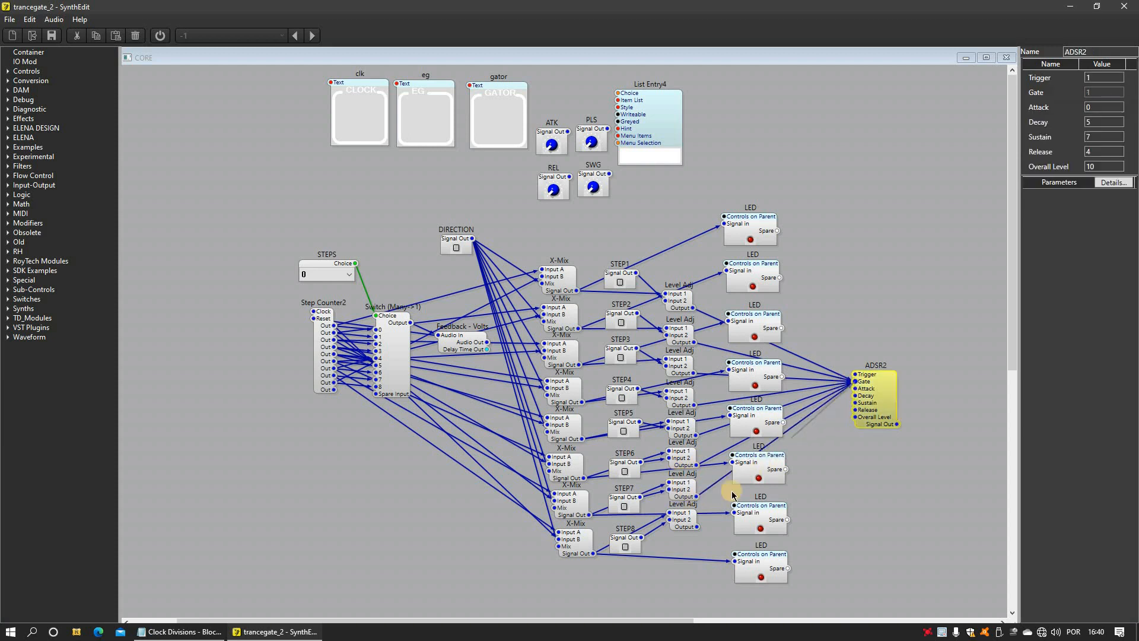
pyautogui.moveTo(898, 413); pyautogui.dragTo(907, 413)
# Step: Insert an IO Mod beside the ADSR2 and wire the ADSR2's Signal Out to it
pyautogui.rightClick(936, 396)
pyautogui.moveTo(961, 404)
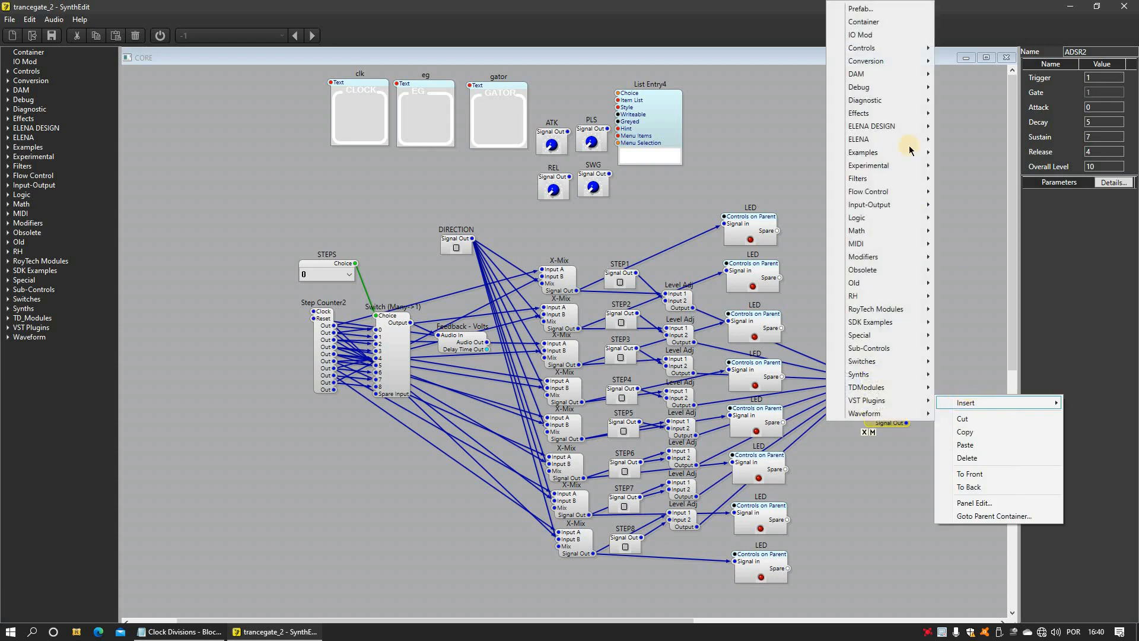
pyautogui.click(873, 37)
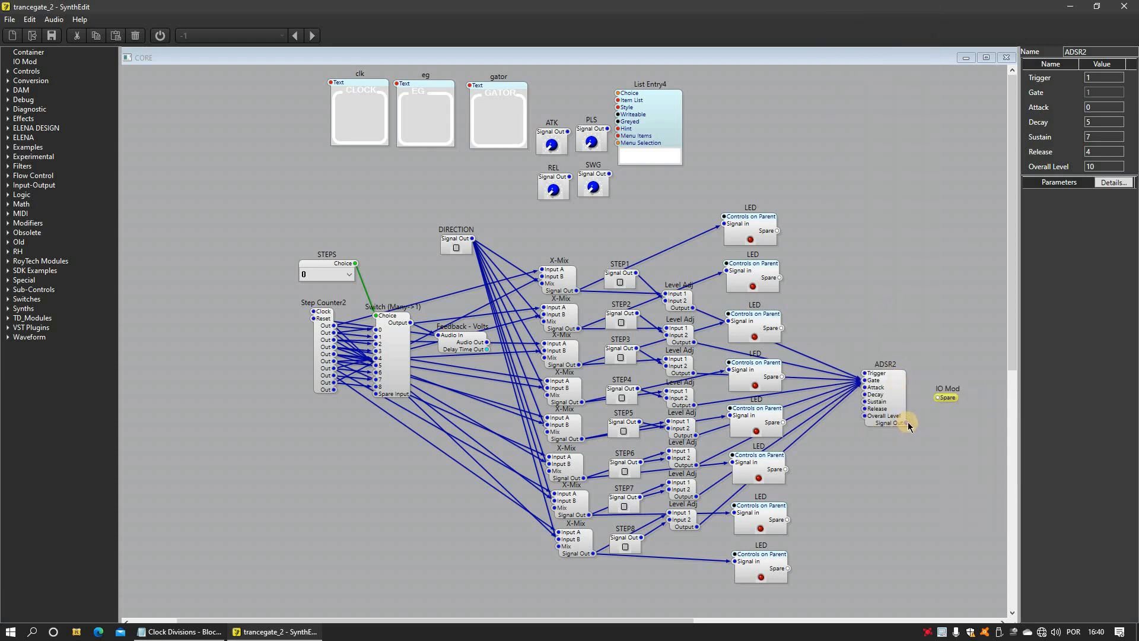
pyautogui.moveTo(906, 422); pyautogui.dragTo(938, 398)
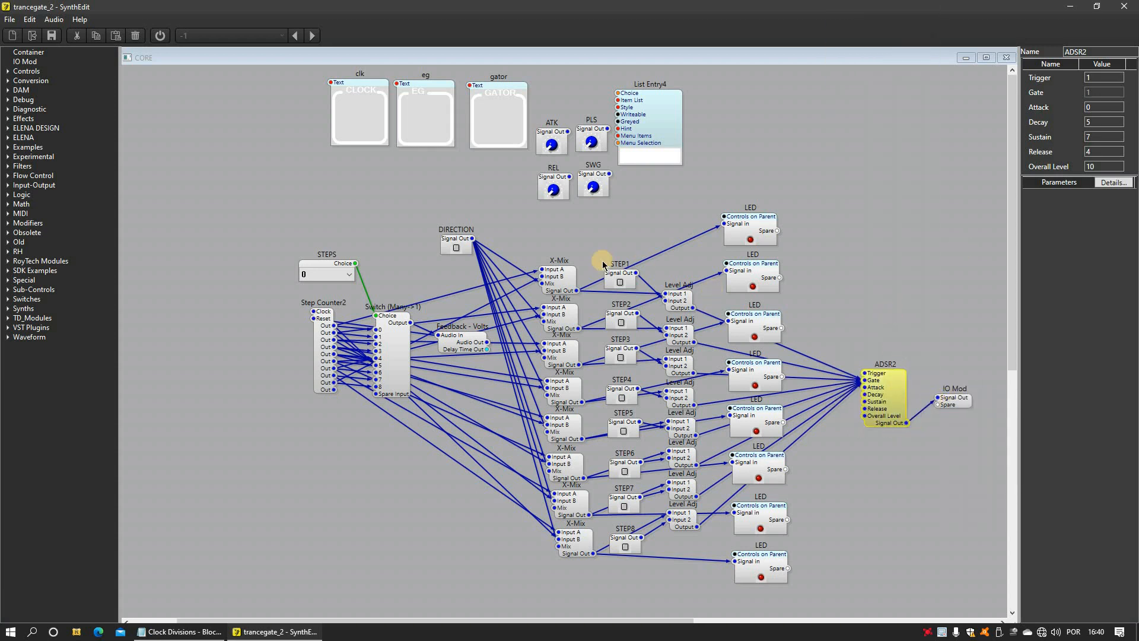
# Step: Move the ATK and REL knobs beneath the ADSR2, wiring ATK to its Attack and REL to its Release
pyautogui.rightClick(549, 136)
pyautogui.click(538, 215)
pyautogui.rightClick(560, 149)
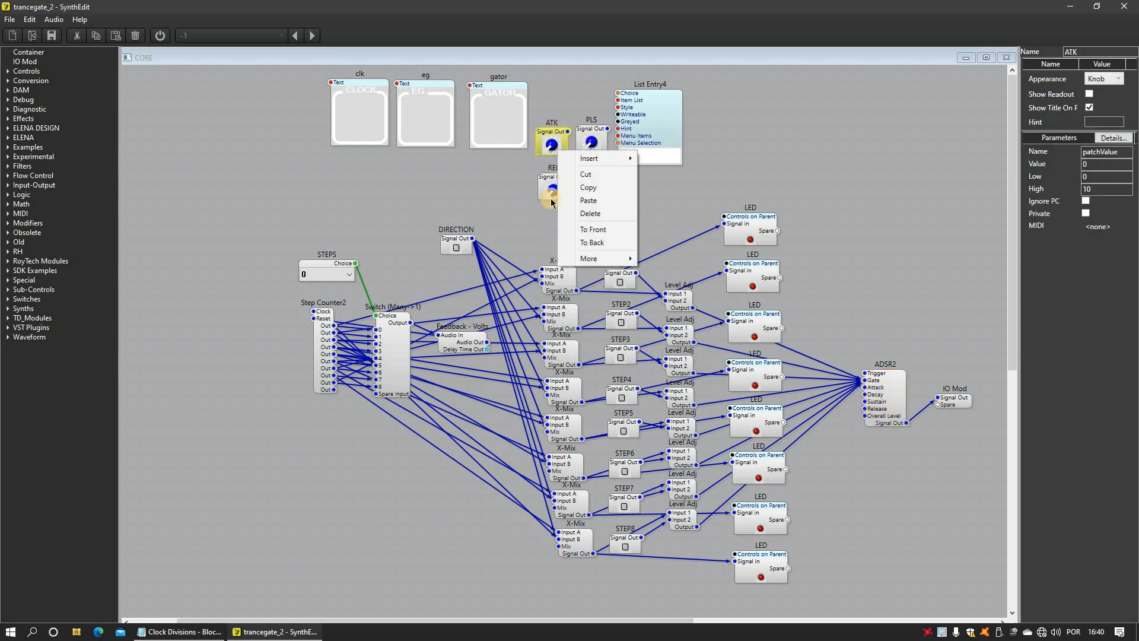
pyautogui.click(555, 164)
pyautogui.keyDown('shift'); pyautogui.click(553, 178); pyautogui.keyUp('shift')
pyautogui.moveTo(556, 139); pyautogui.dragTo(864, 388)
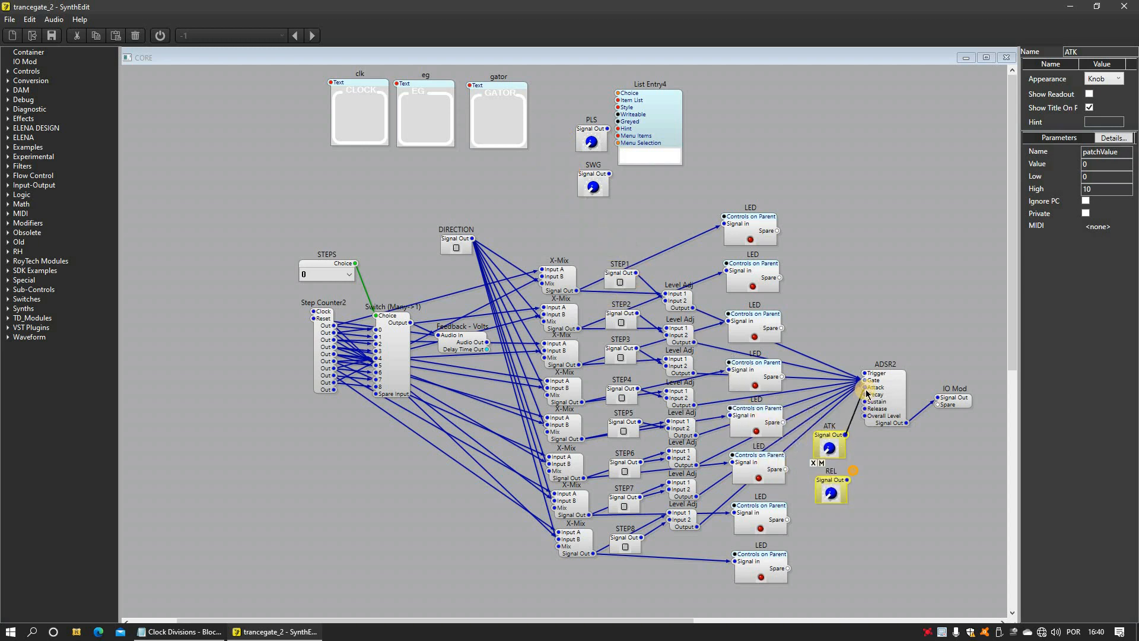
pyautogui.moveTo(847, 480); pyautogui.dragTo(864, 409)
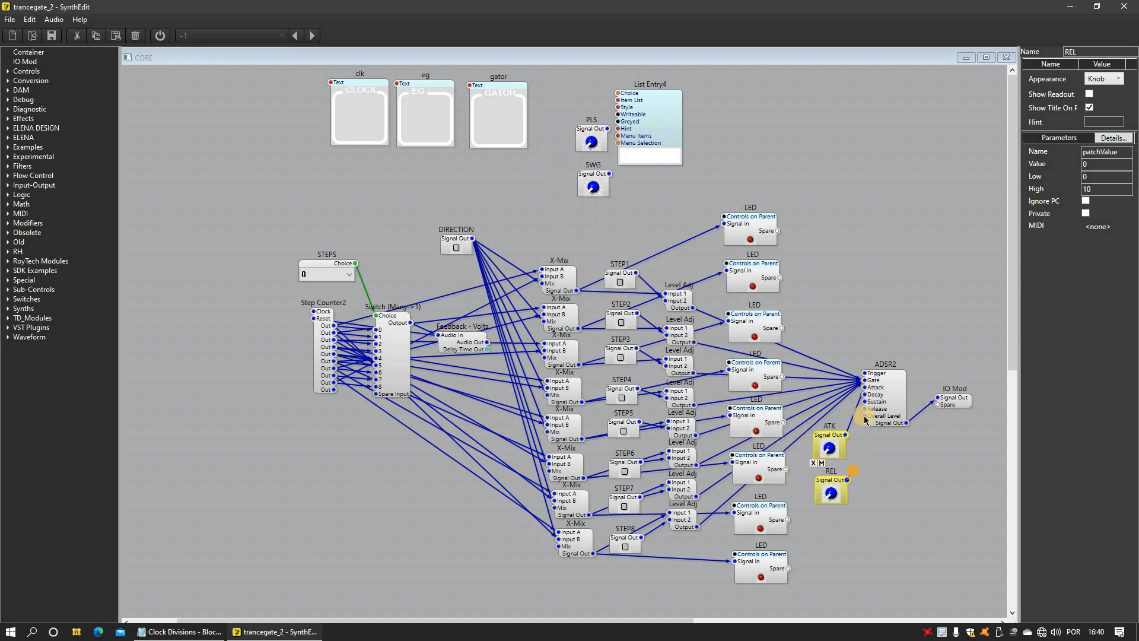
# Step: Set the ADSR2's Decay to 10 and its Sustain to 10
pyautogui.click(887, 406)
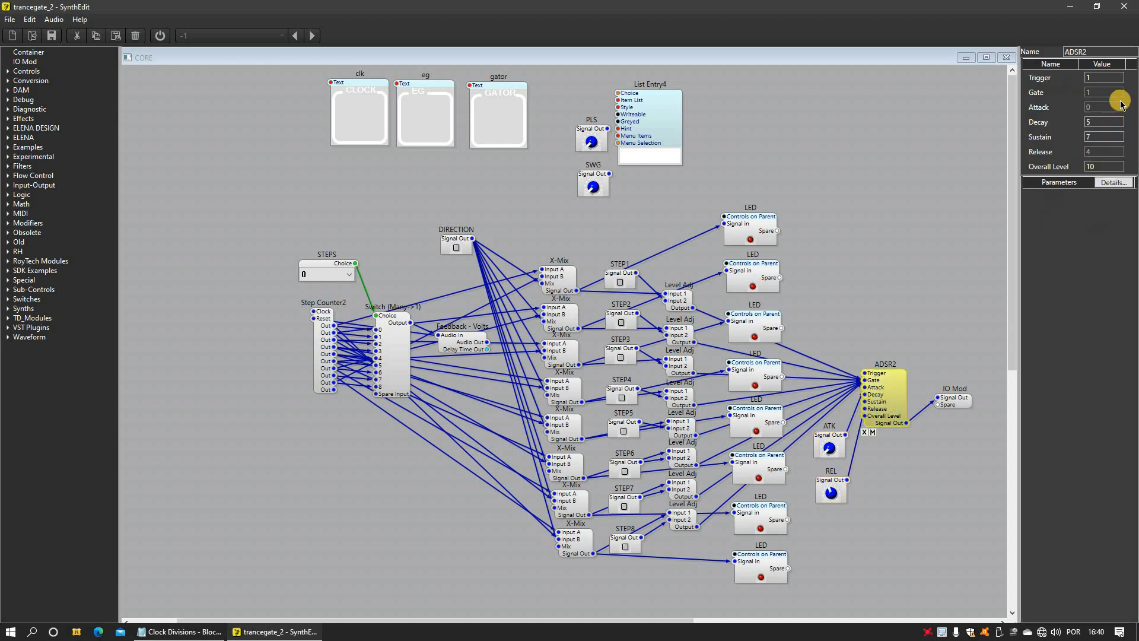
pyautogui.click(1105, 121)
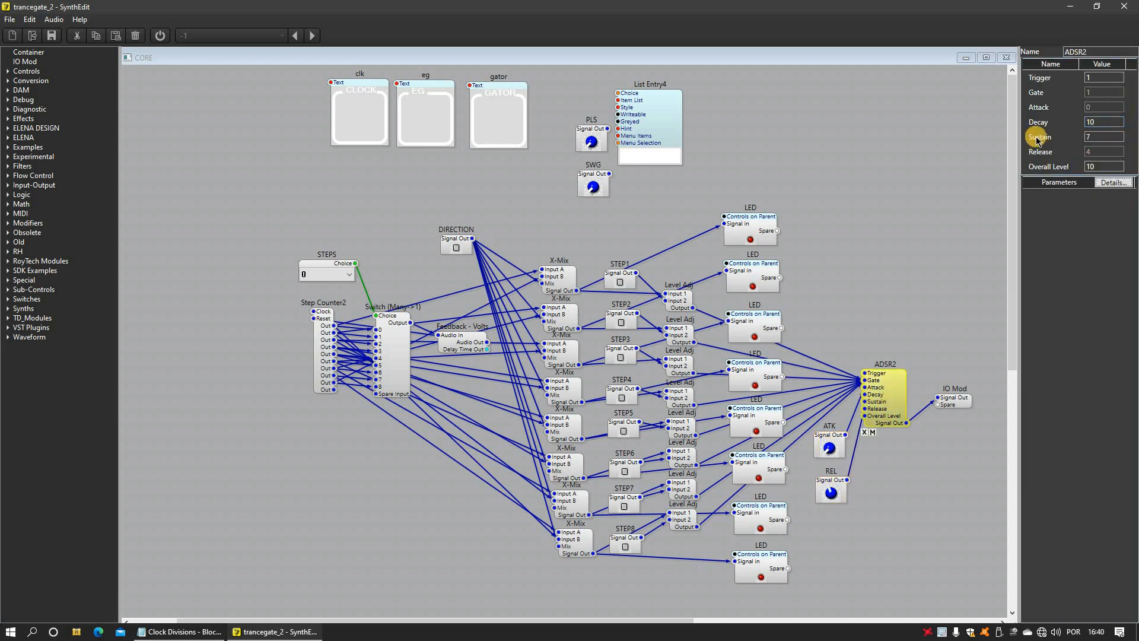
pyautogui.click(1097, 136)
pyautogui.moveTo(1030, 155); pyautogui.dragTo(1016, 155)
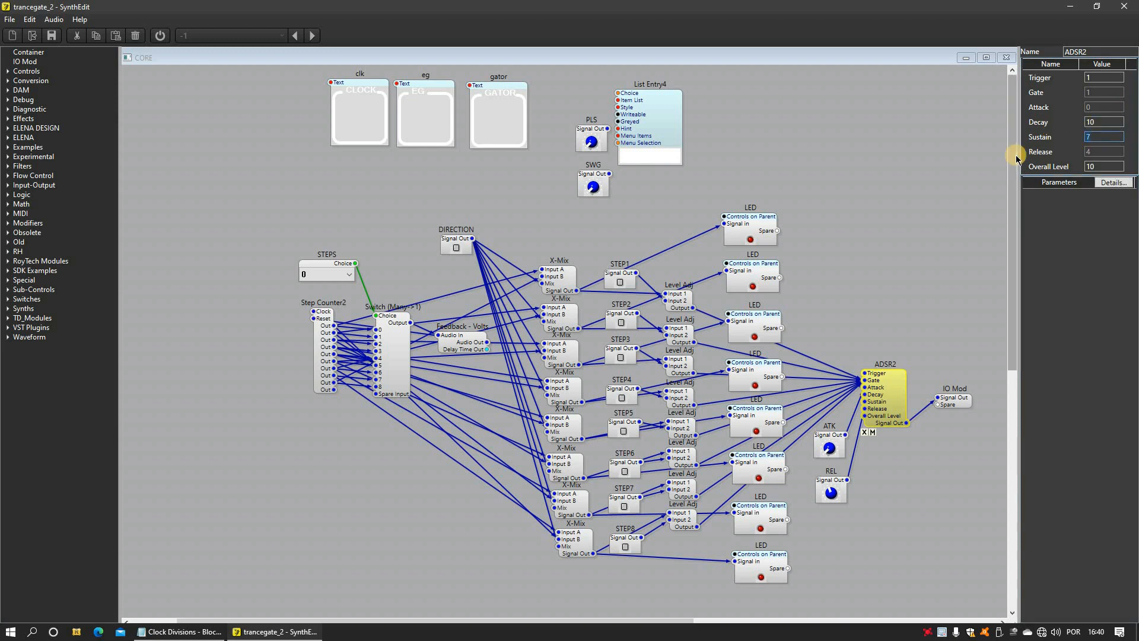
pyautogui.press('Return')
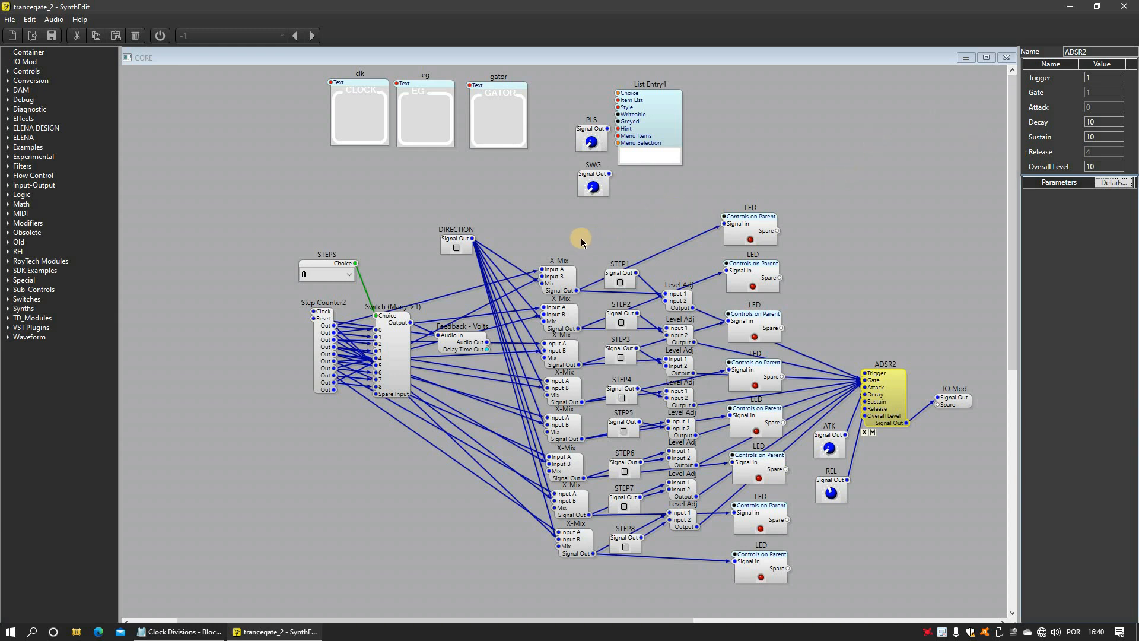
# Step: Insert a BPM Clock4 module above the STEPS list and wire its Pulse Out to Step Counter2's Clock
pyautogui.rightClick(291, 184)
pyautogui.moveTo(310, 189)
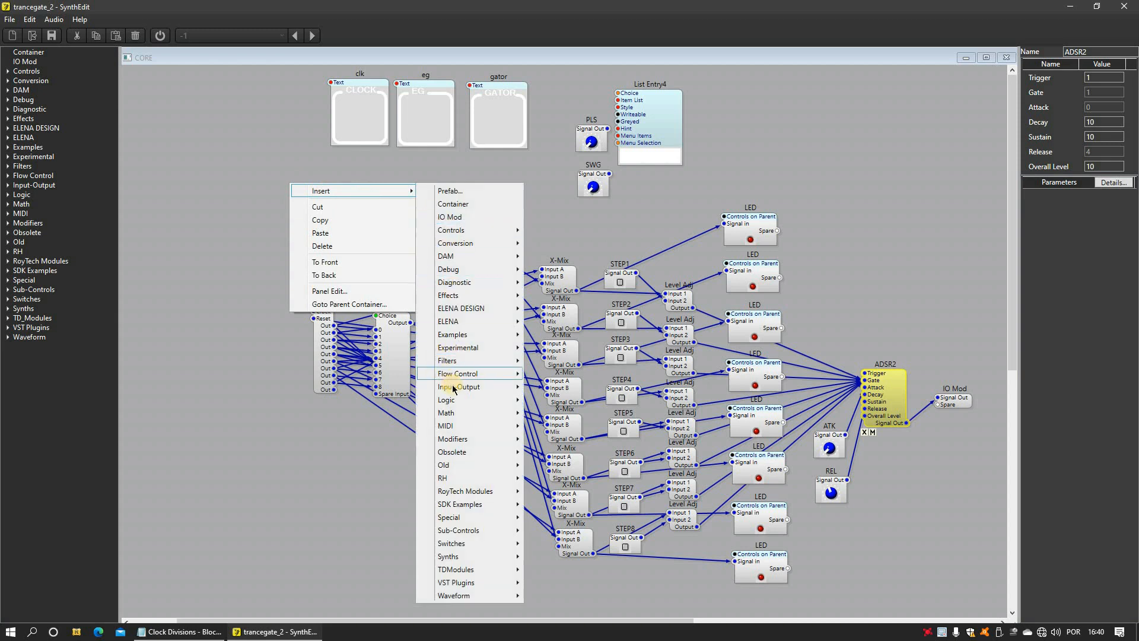
pyautogui.moveTo(474, 412)
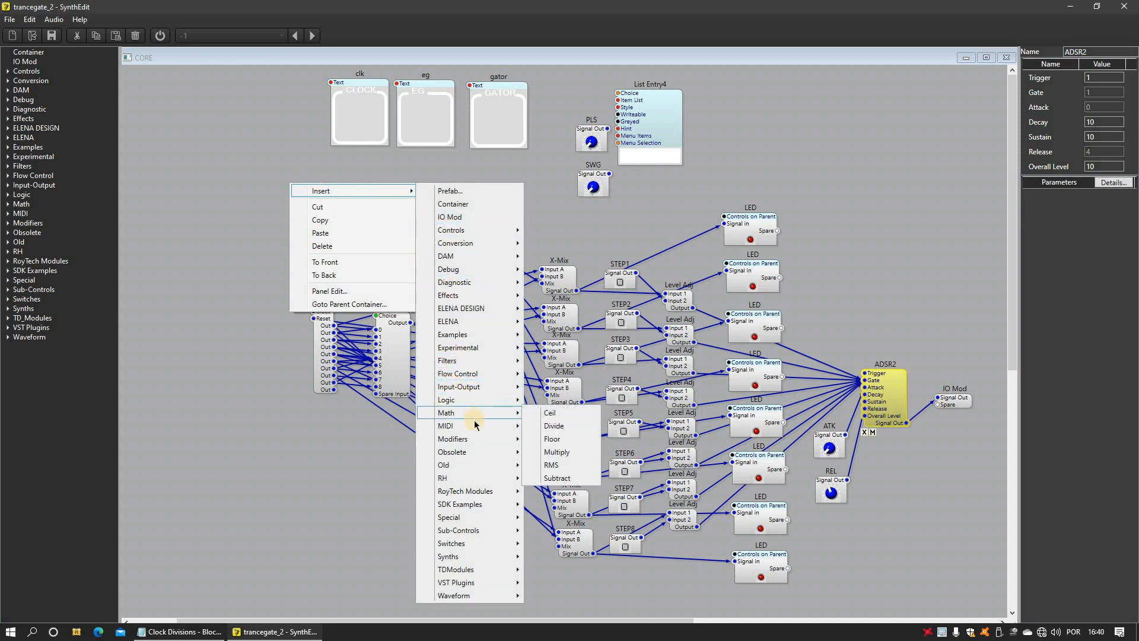
pyautogui.moveTo(475, 439)
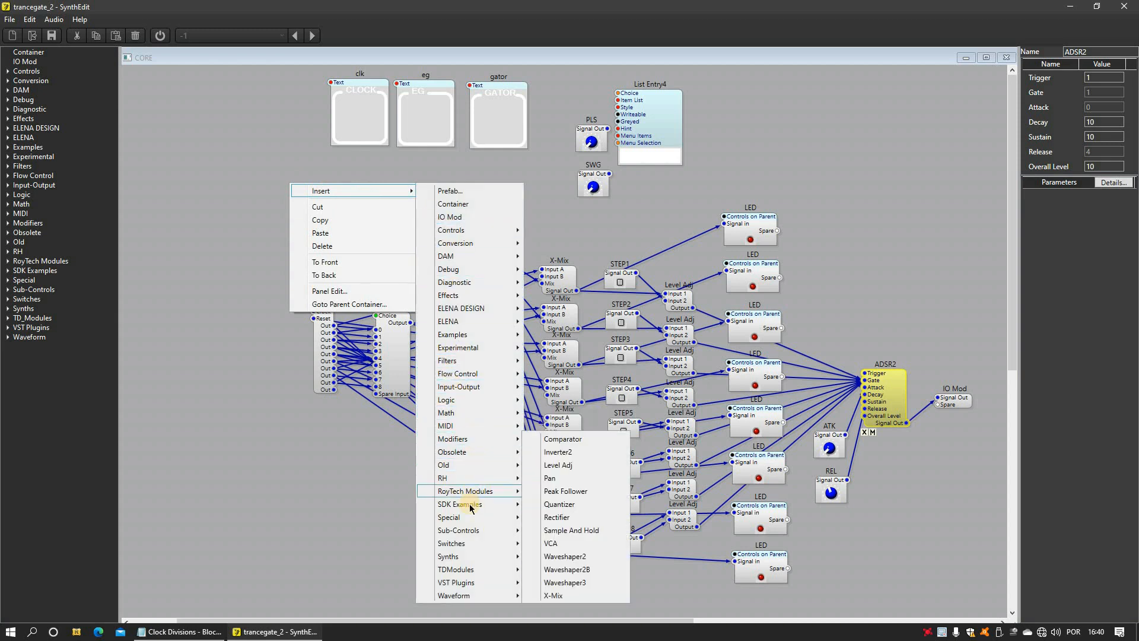
pyautogui.moveTo(470, 515)
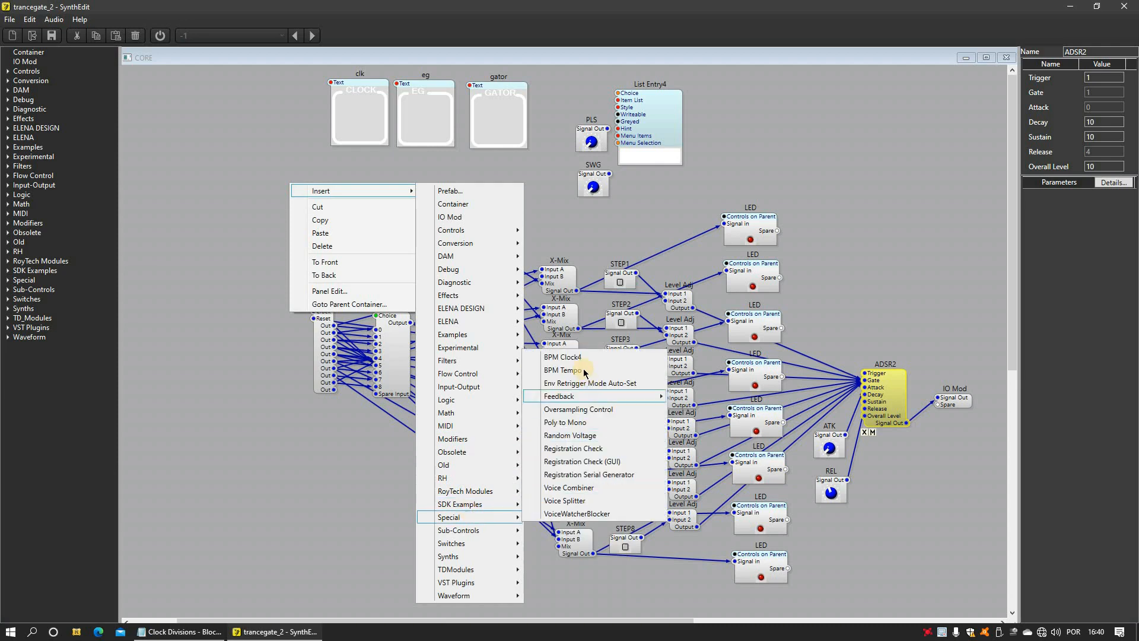
pyautogui.click(568, 357)
pyautogui.moveTo(323, 198); pyautogui.dragTo(312, 313)
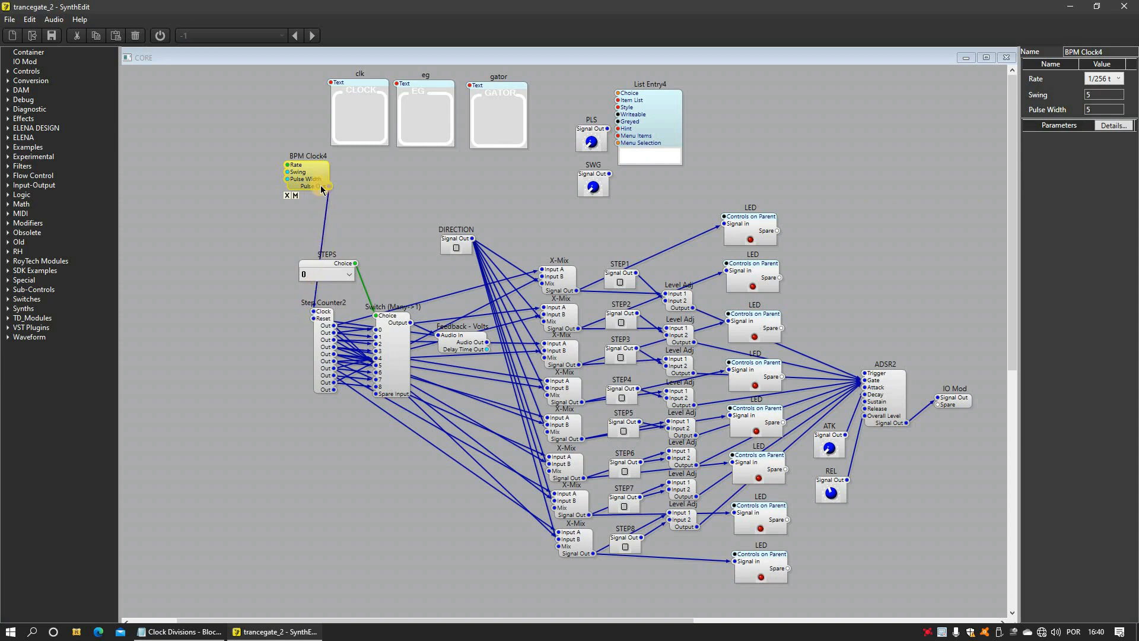
# Step: Move the SWG and PLS knobs beside BPM Clock4, wiring SWG to its Swing and PLS to its Pulse Width
pyautogui.moveTo(613, 222); pyautogui.dragTo(590, 140)
pyautogui.moveTo(598, 211); pyautogui.dragTo(587, 133)
pyautogui.moveTo(588, 135); pyautogui.dragTo(286, 179)
pyautogui.moveTo(208, 150); pyautogui.dragTo(286, 173)
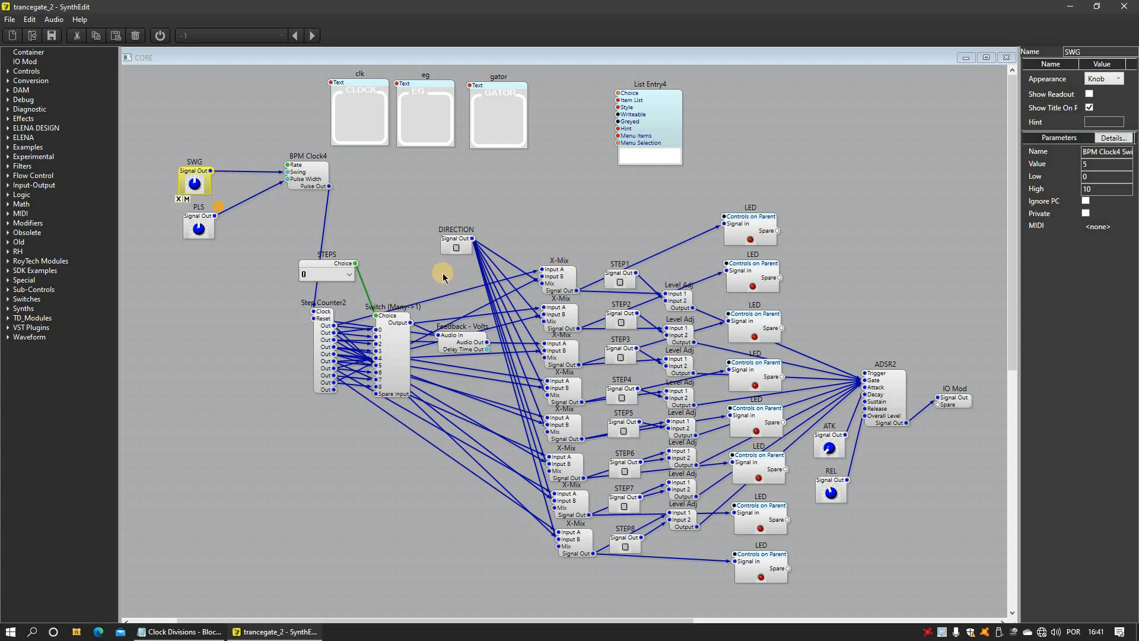
# Step: Insert a PatchMemory List3 module, place it above the SWG knob and wire its Value Out to BPM Clock4's Rate
pyautogui.rightClick(191, 367)
pyautogui.moveTo(302, 372)
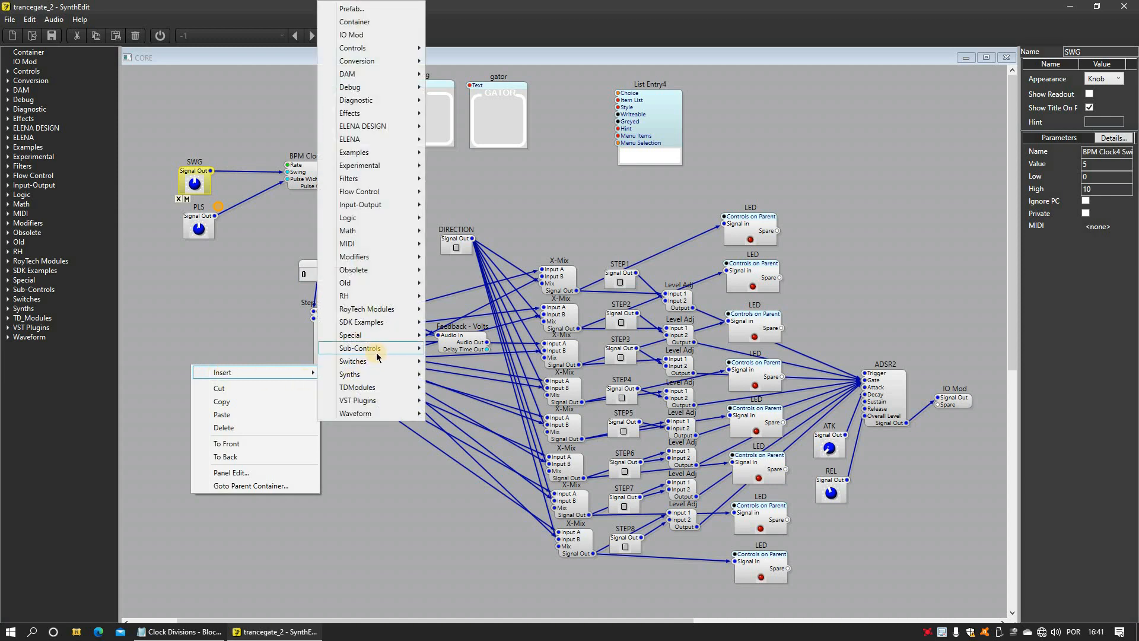
pyautogui.moveTo(376, 356)
pyautogui.click(493, 291)
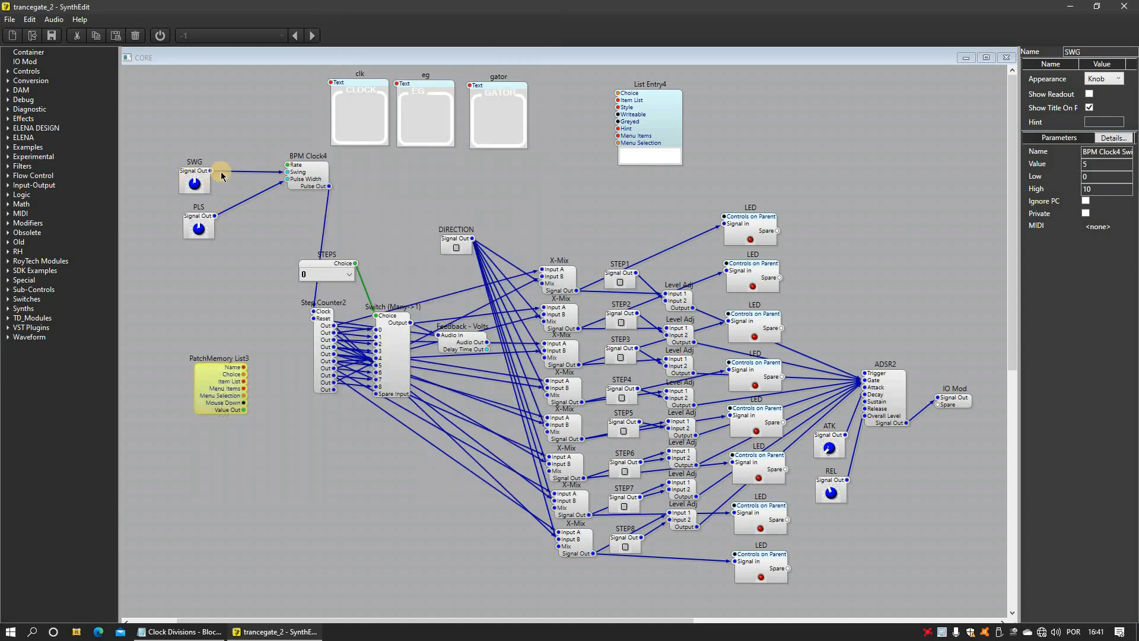
pyautogui.moveTo(231, 380); pyautogui.dragTo(286, 165)
# Step: Place List Entry4 beside PatchMemory List3 with their Choice pins wired together, moving the clk, eg and gator panels out of its way
pyautogui.moveTo(519, 116); pyautogui.dragTo(372, 137)
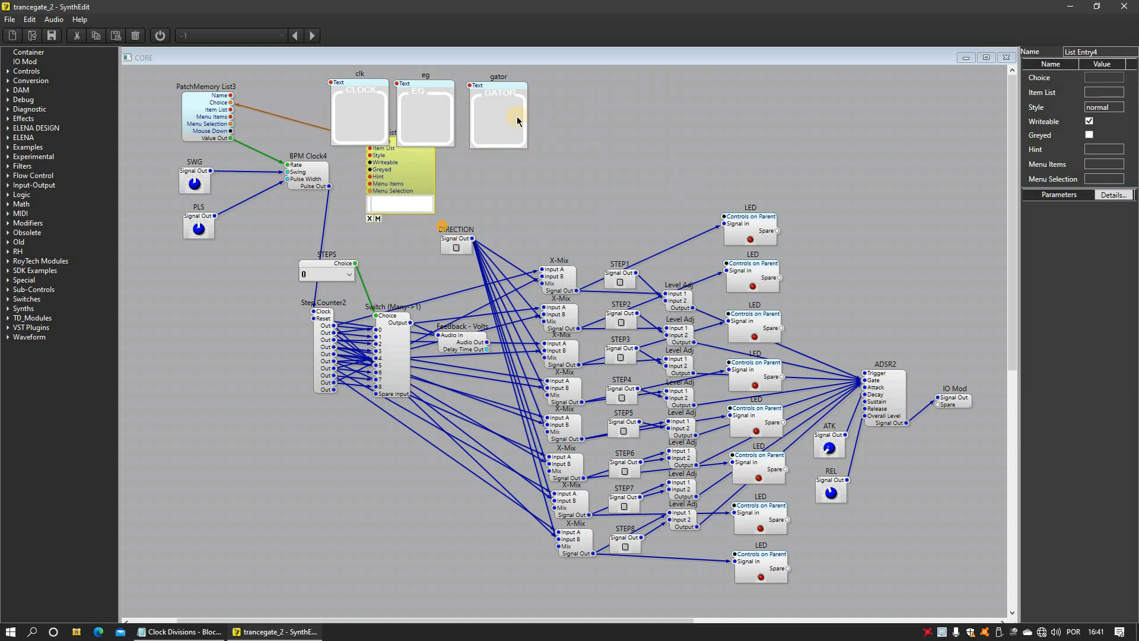
pyautogui.moveTo(595, 130); pyautogui.dragTo(370, 88)
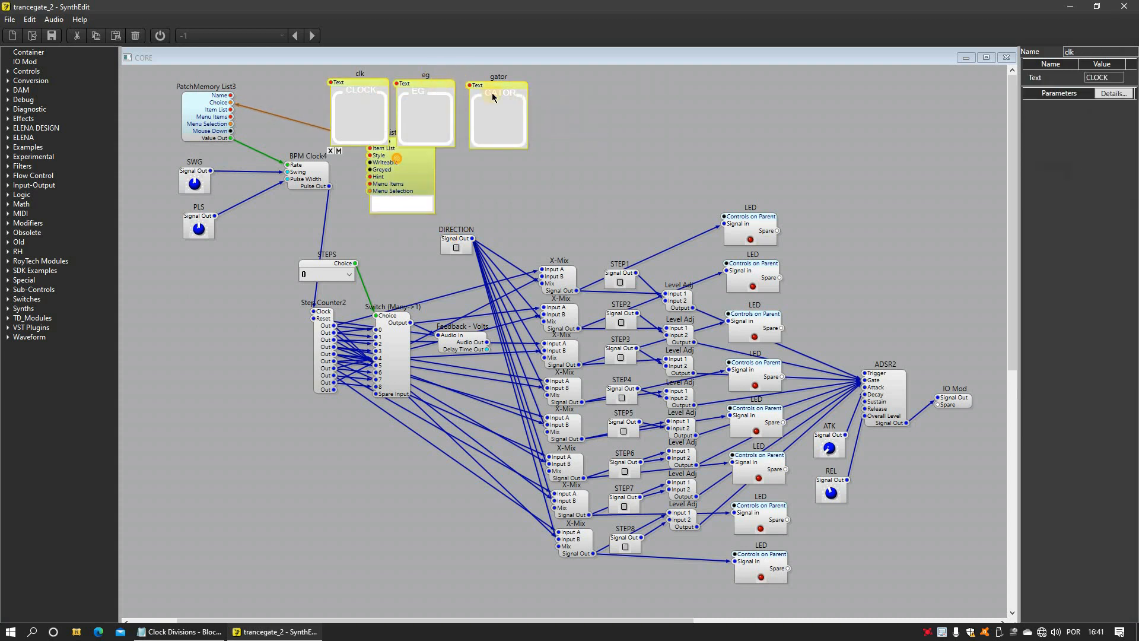
pyautogui.moveTo(492, 97); pyautogui.dragTo(646, 93)
pyautogui.click(666, 195)
pyautogui.moveTo(613, 172); pyautogui.dragTo(416, 126)
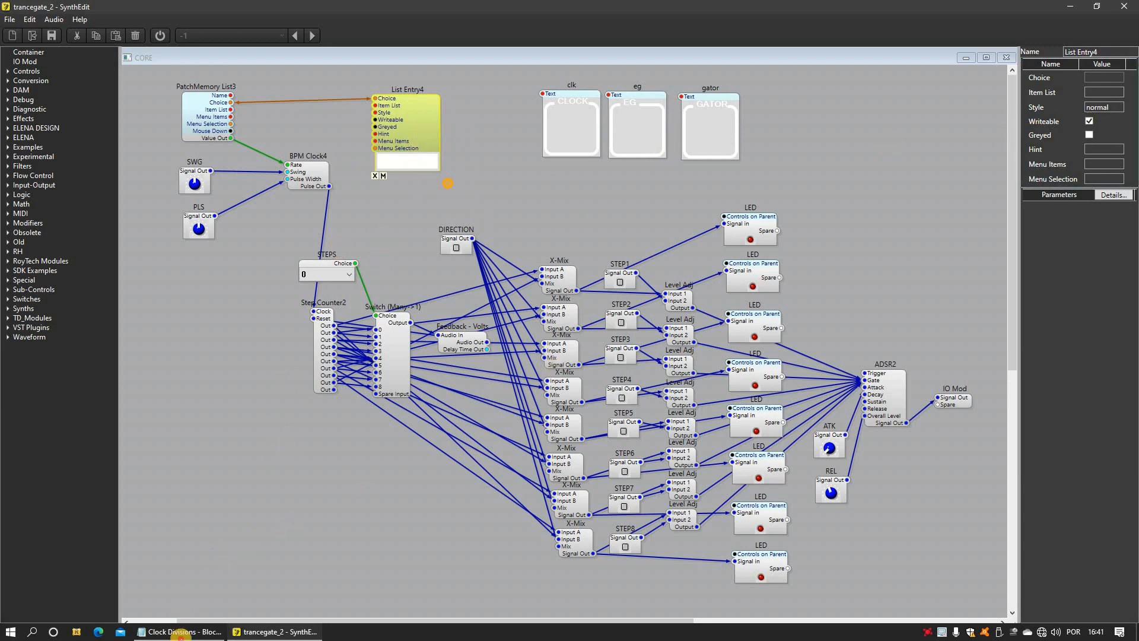
# Step: Switch to the Clock Divisions note in Notepad and copy its first line, from 1=1536 through 1/32t=32
pyautogui.click(178, 631)
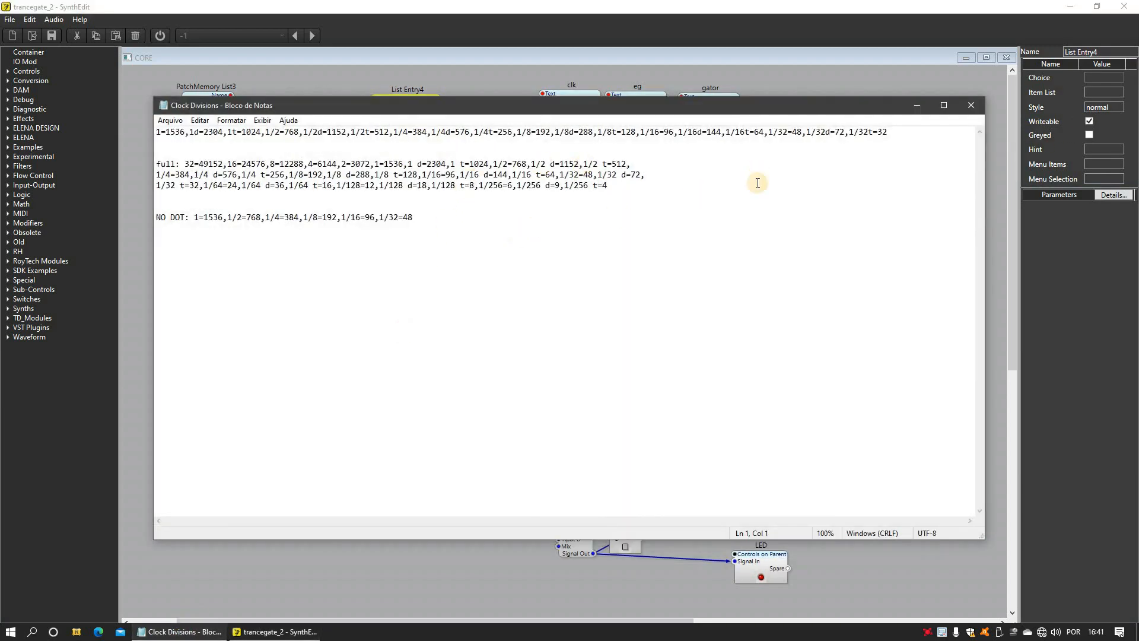
pyautogui.moveTo(895, 132); pyautogui.dragTo(147, 130)
pyautogui.rightClick(166, 123)
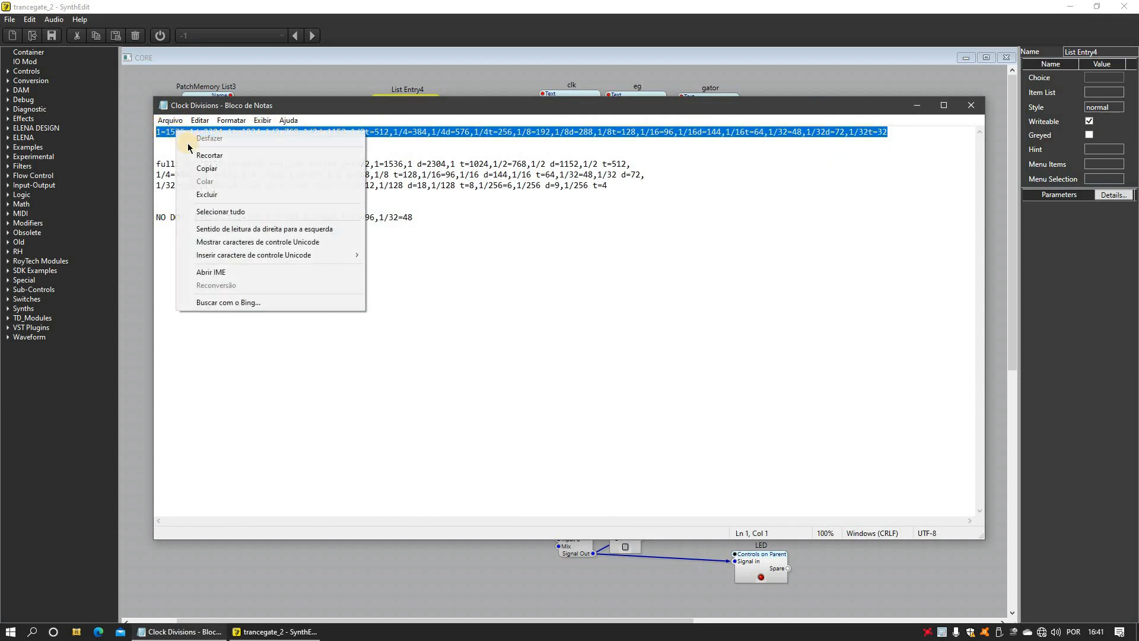
pyautogui.click(203, 169)
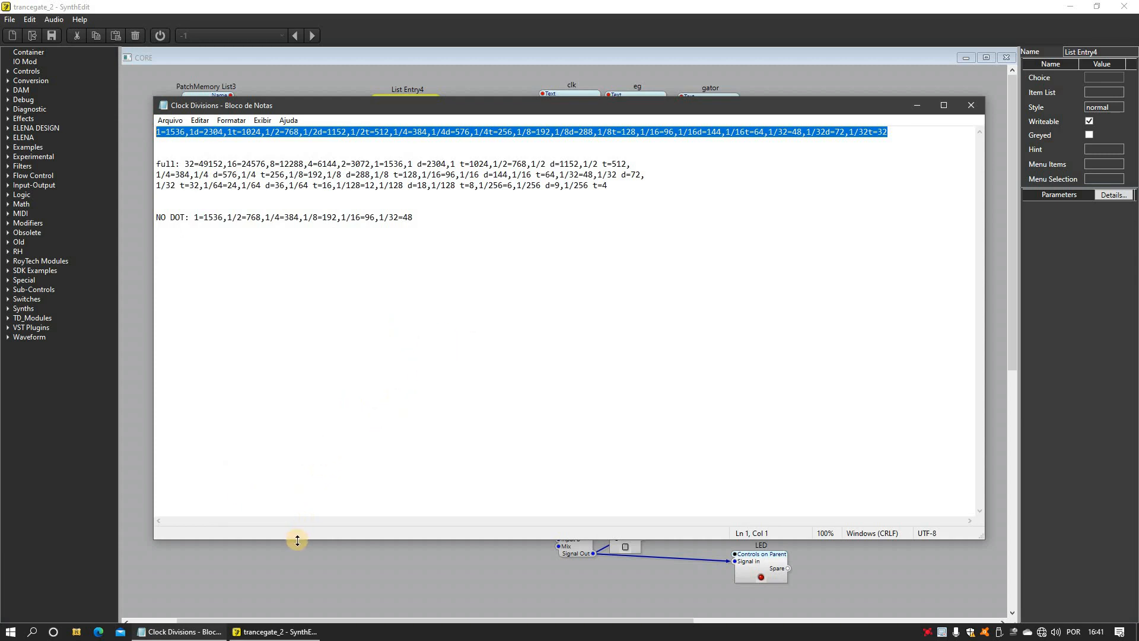
# Step: Return to SynthEdit, paste the copied clock divisions into List Entry4's Item List and open its list of choices
pyautogui.click(273, 631)
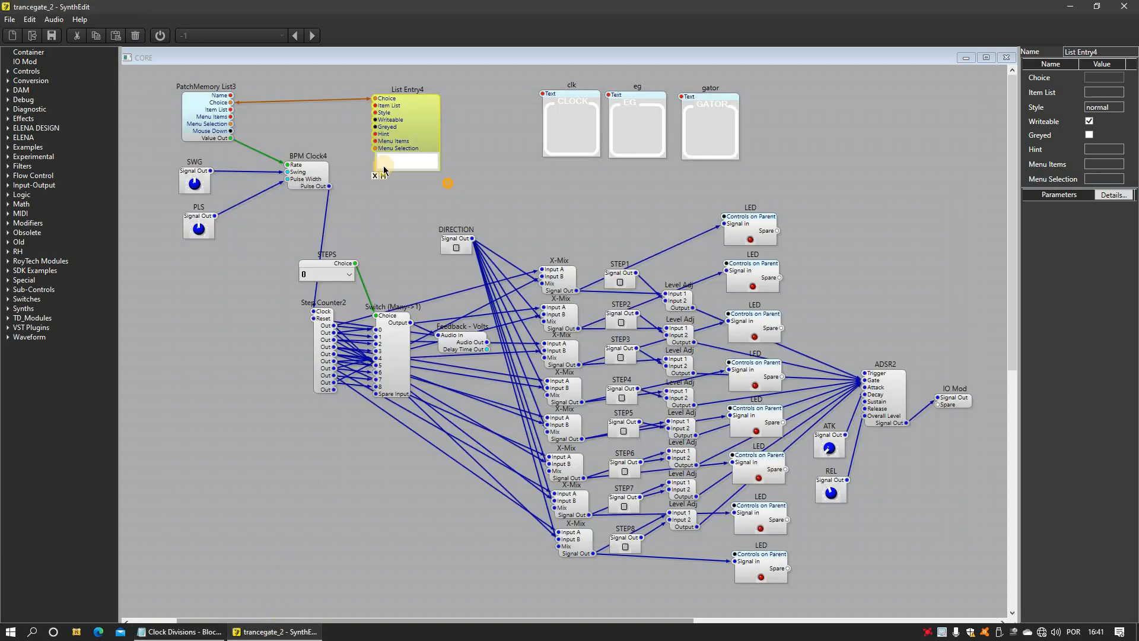
pyautogui.rightClick(1099, 93)
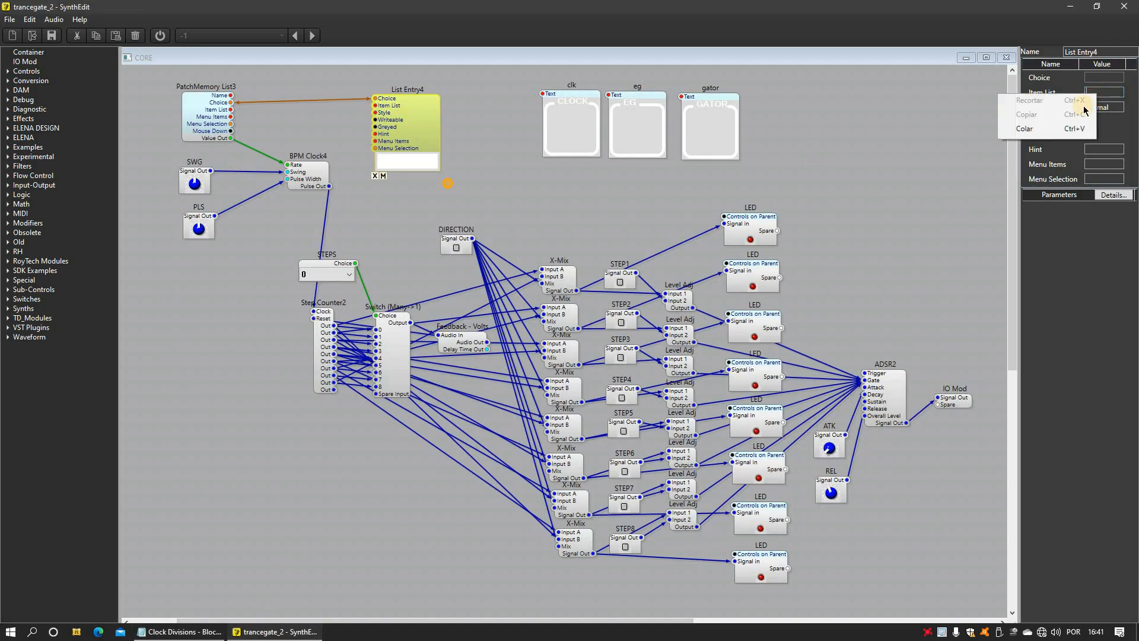
pyautogui.click(1062, 129)
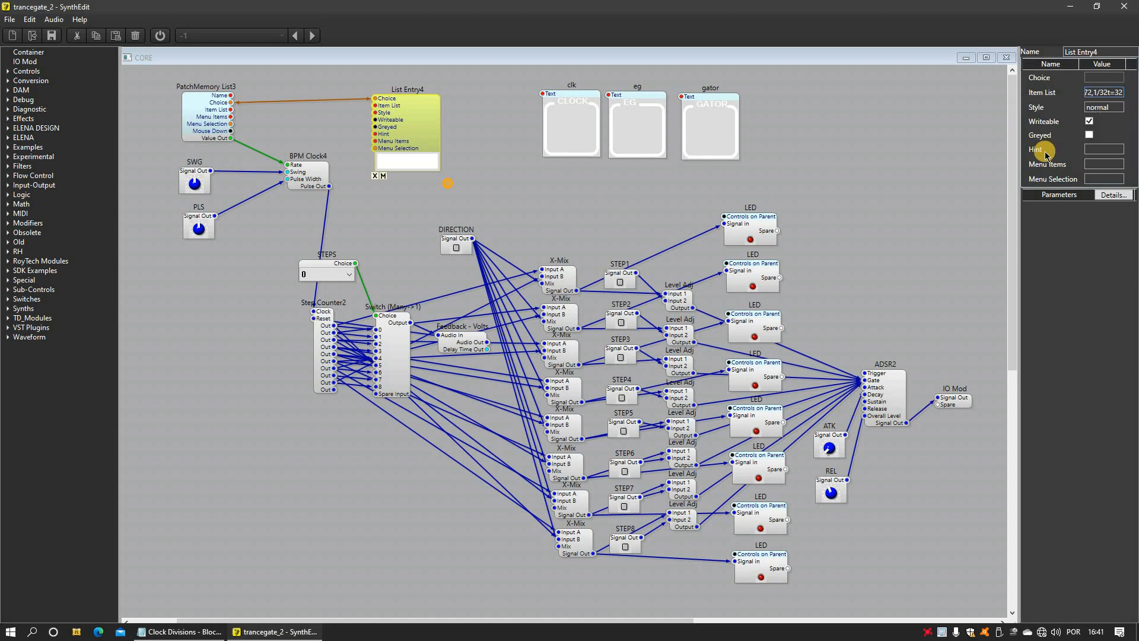
pyautogui.press('Return')
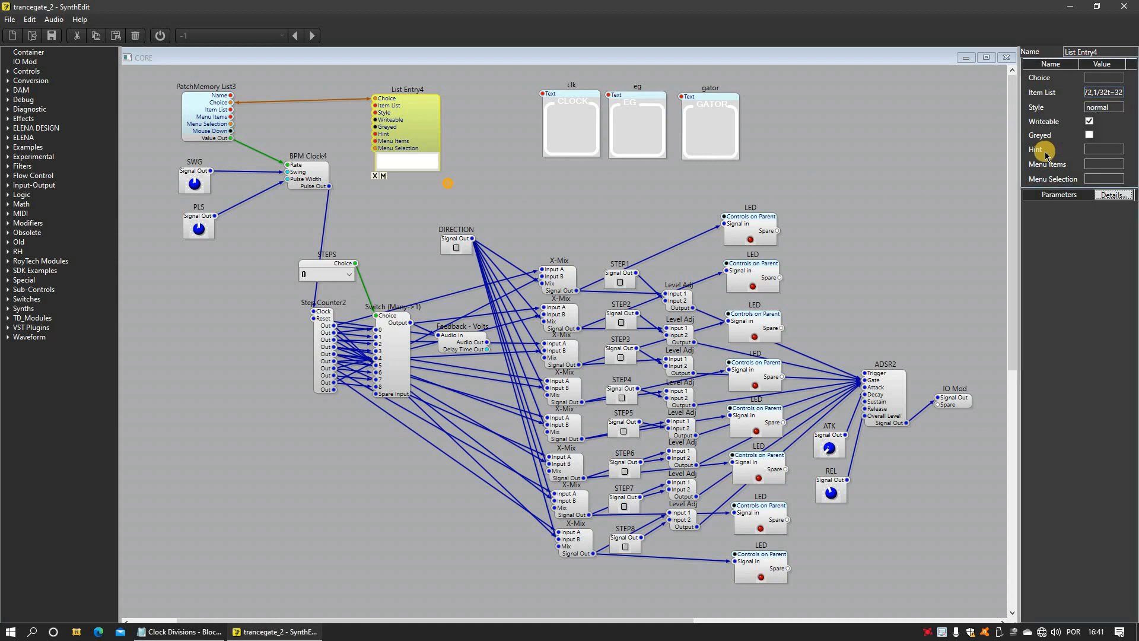
pyautogui.click(398, 163)
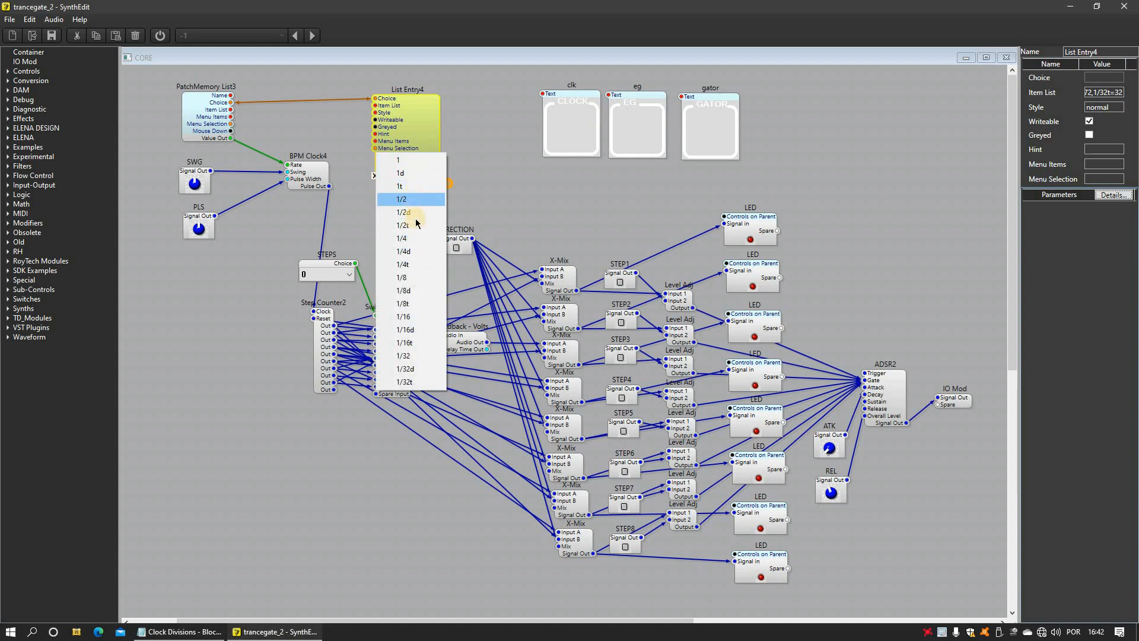
# Step: Insert a BPM Tempo module beside Step Counter2 and wire its Transport Run output to the counter's Reset
pyautogui.click(473, 183)
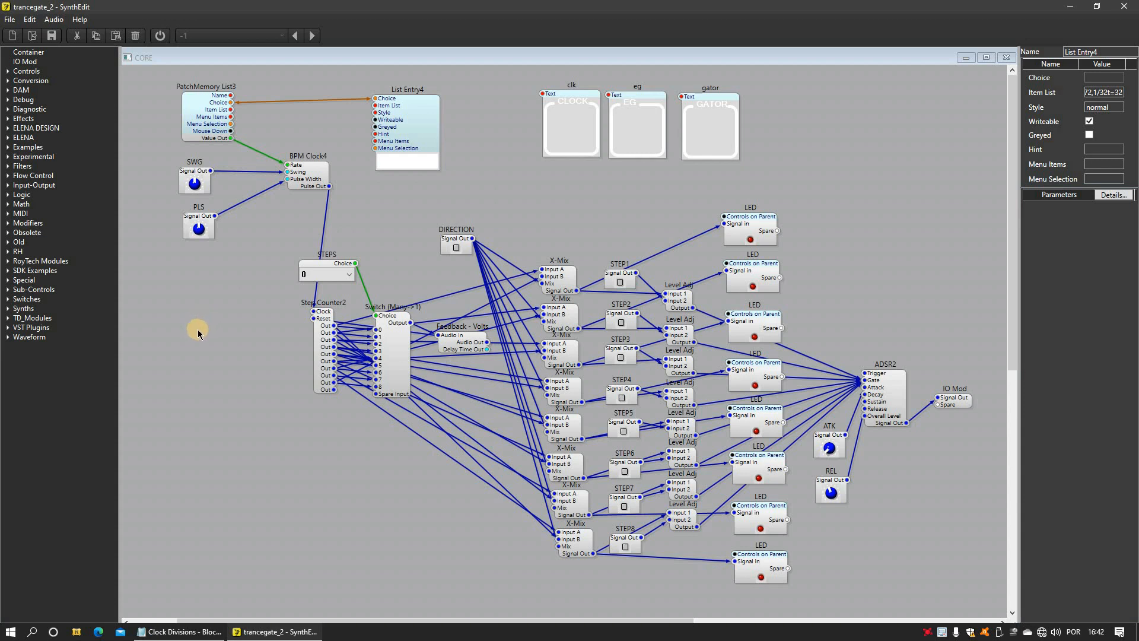
pyautogui.rightClick(201, 331)
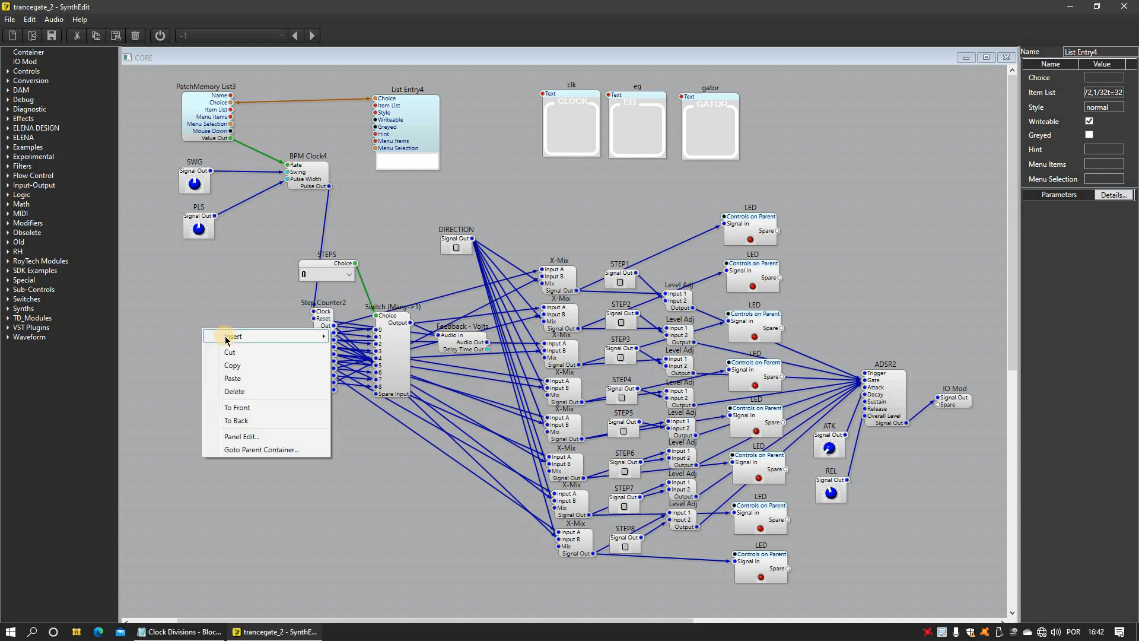
pyautogui.moveTo(267, 341)
pyautogui.moveTo(415, 335)
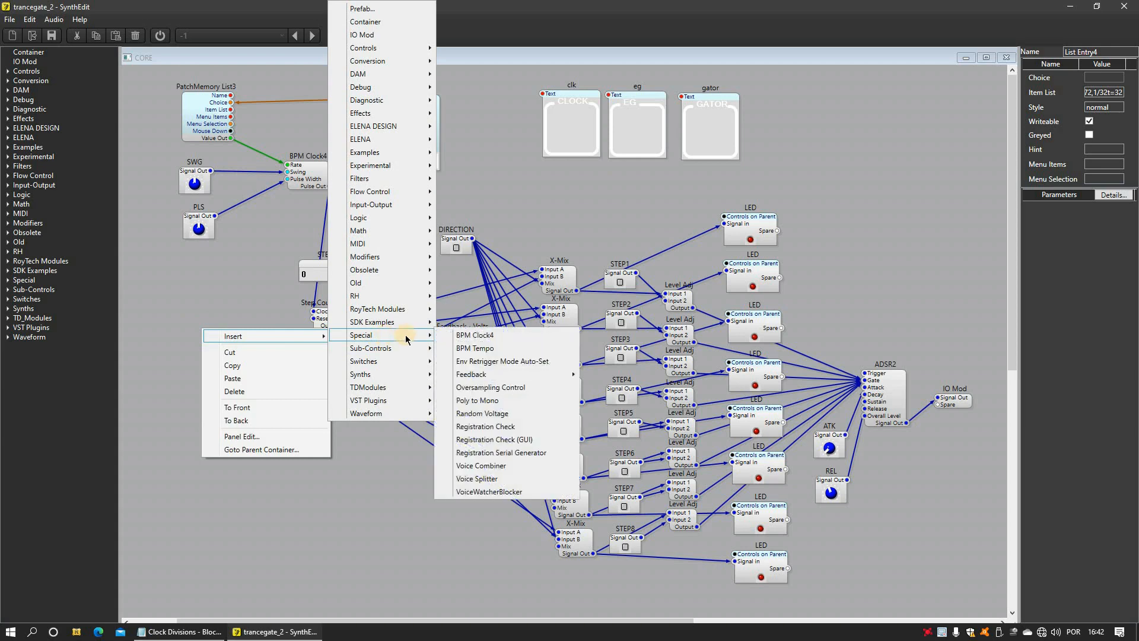
pyautogui.click(476, 349)
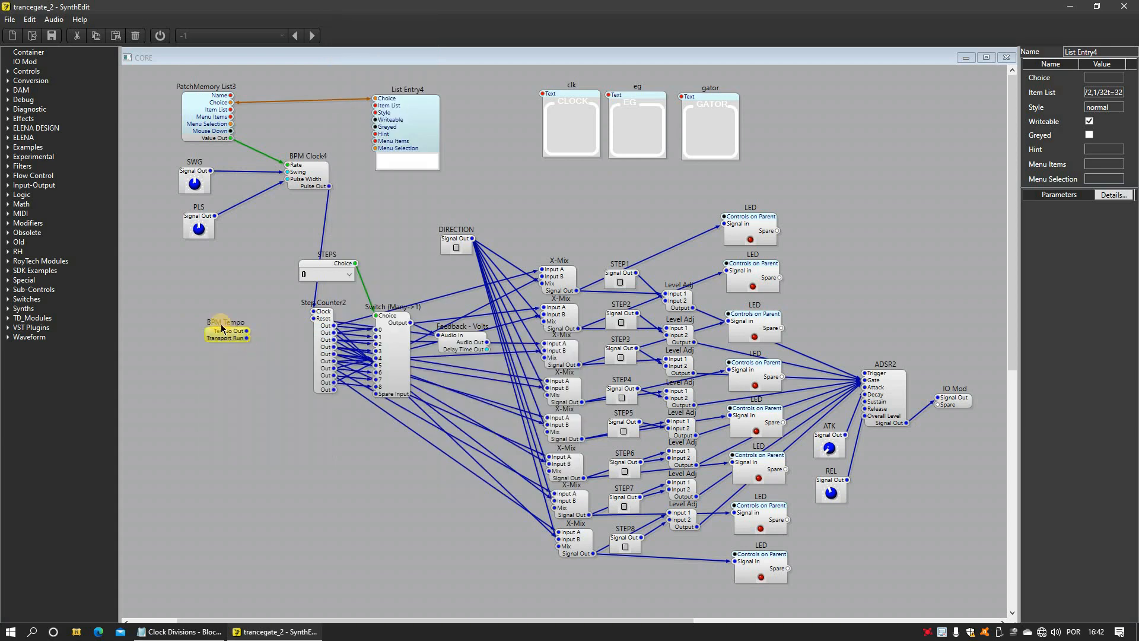
pyautogui.moveTo(226, 330); pyautogui.dragTo(315, 322)
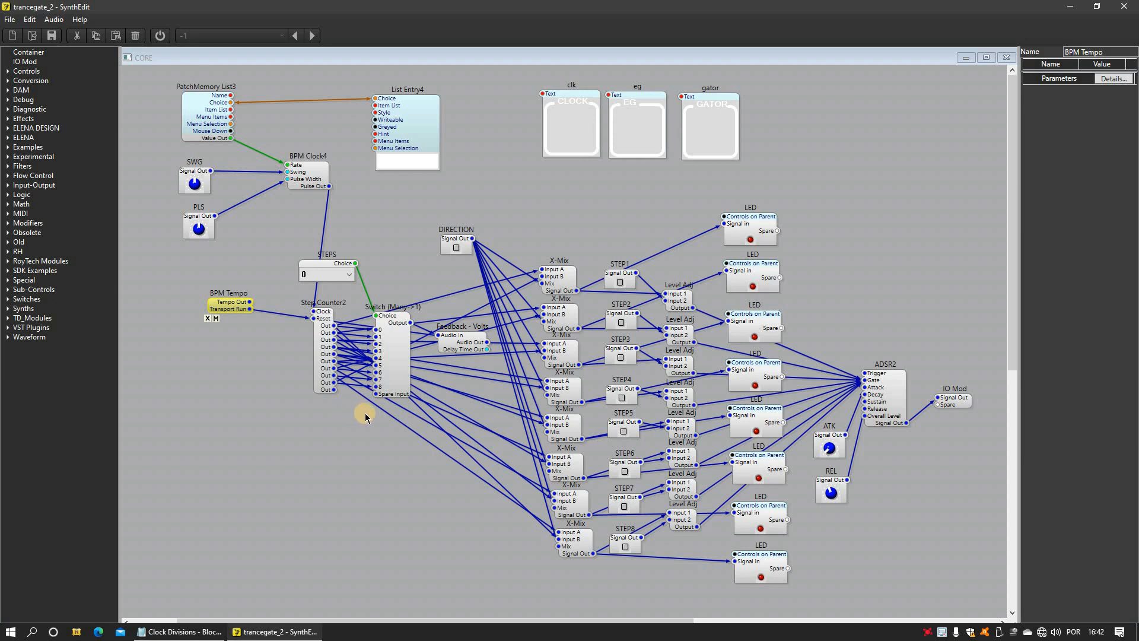
# Step: Close the CORE view, move the CORE module lower in the Trancegate container and place a new VCA between the two IO Mods
pyautogui.click(1007, 58)
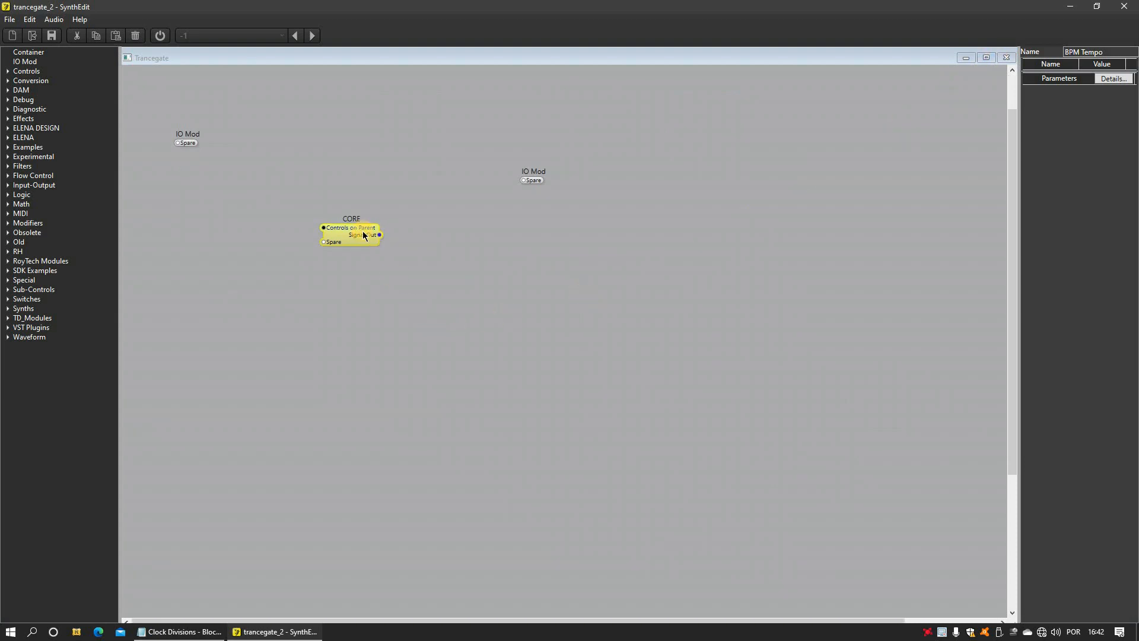
pyautogui.moveTo(364, 234); pyautogui.dragTo(319, 316)
pyautogui.rightClick(407, 293)
pyautogui.moveTo(476, 306)
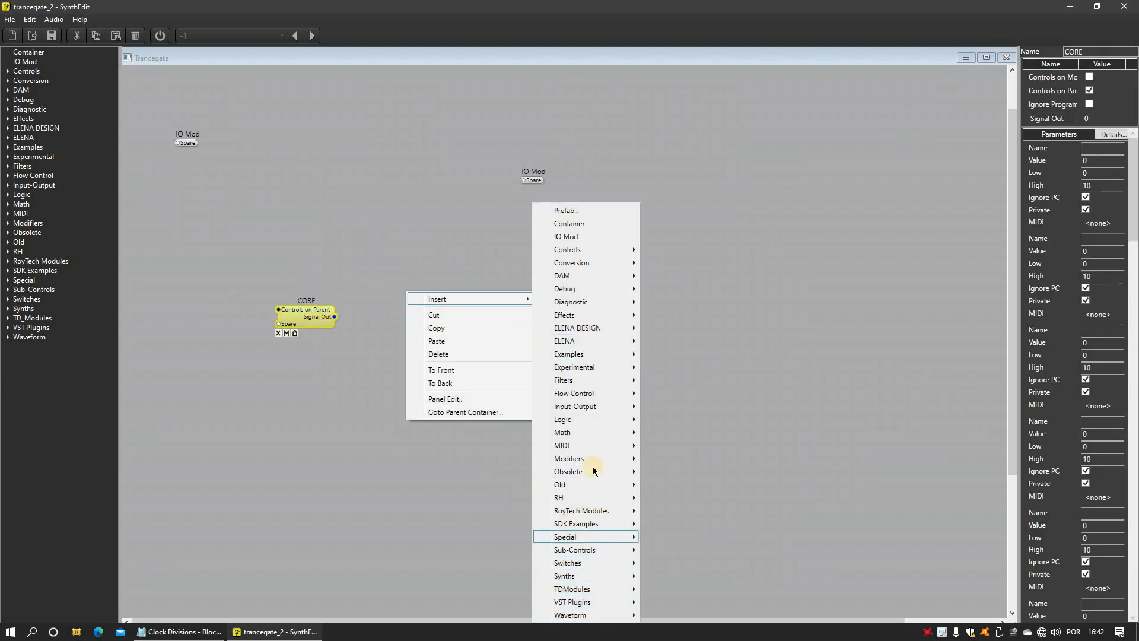
pyautogui.moveTo(590, 458)
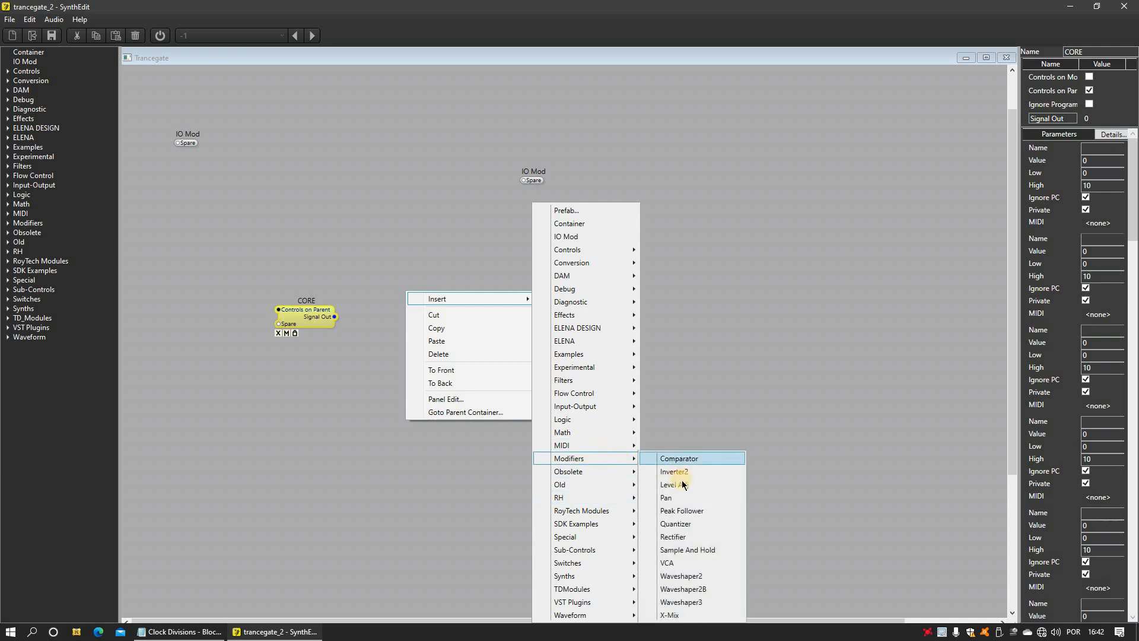
pyautogui.click(668, 563)
pyautogui.moveTo(440, 315); pyautogui.dragTo(419, 216)
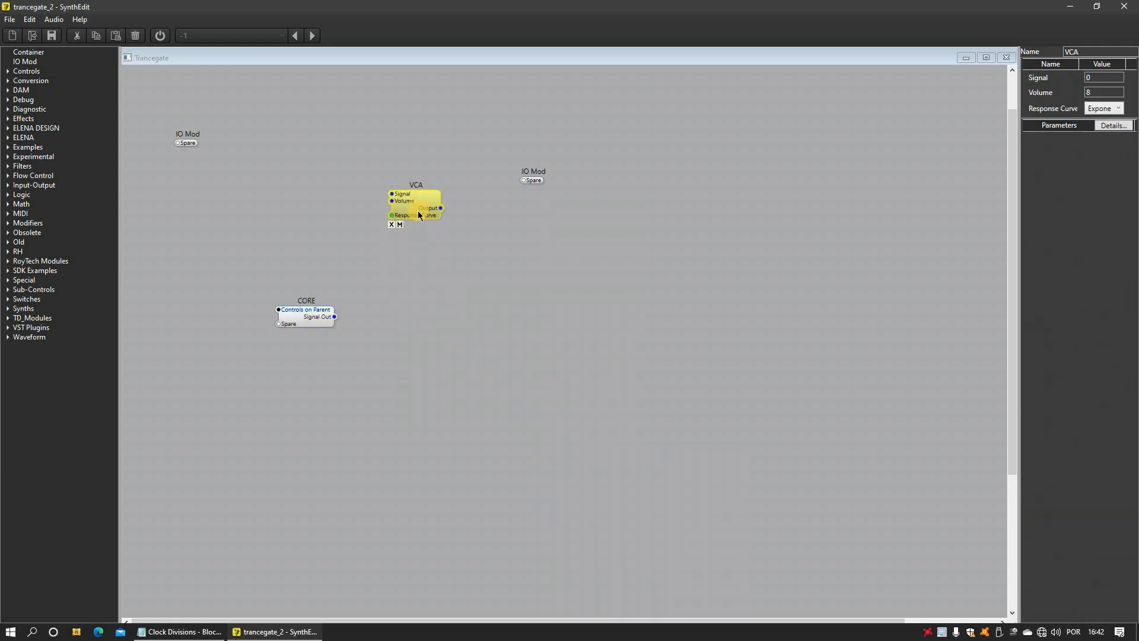
# Step: Duplicate the VCA below the original and wire both VCA outputs to the output-side IO Mod
pyautogui.rightClick(392, 211)
pyautogui.click(415, 247)
pyautogui.rightClick(403, 244)
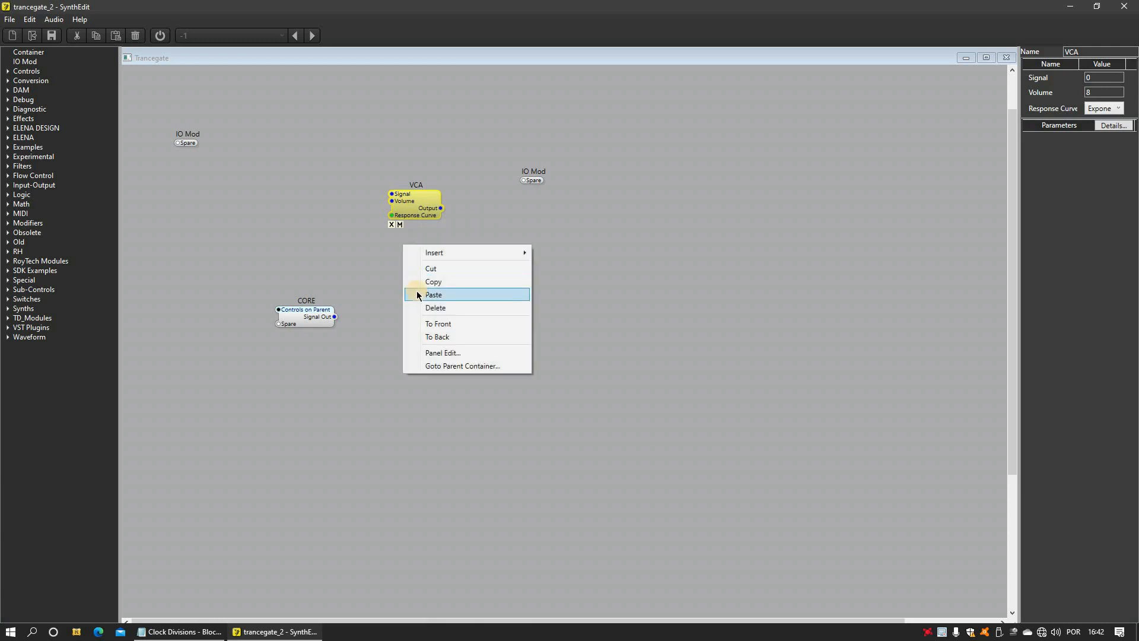
pyautogui.click(417, 294)
pyautogui.moveTo(441, 207); pyautogui.dragTo(525, 182)
pyautogui.moveTo(461, 264); pyautogui.dragTo(526, 190)
# Step: Wire the Signal inputs of both VCAs to separate pins on the input-side IO Mod
pyautogui.click(401, 190)
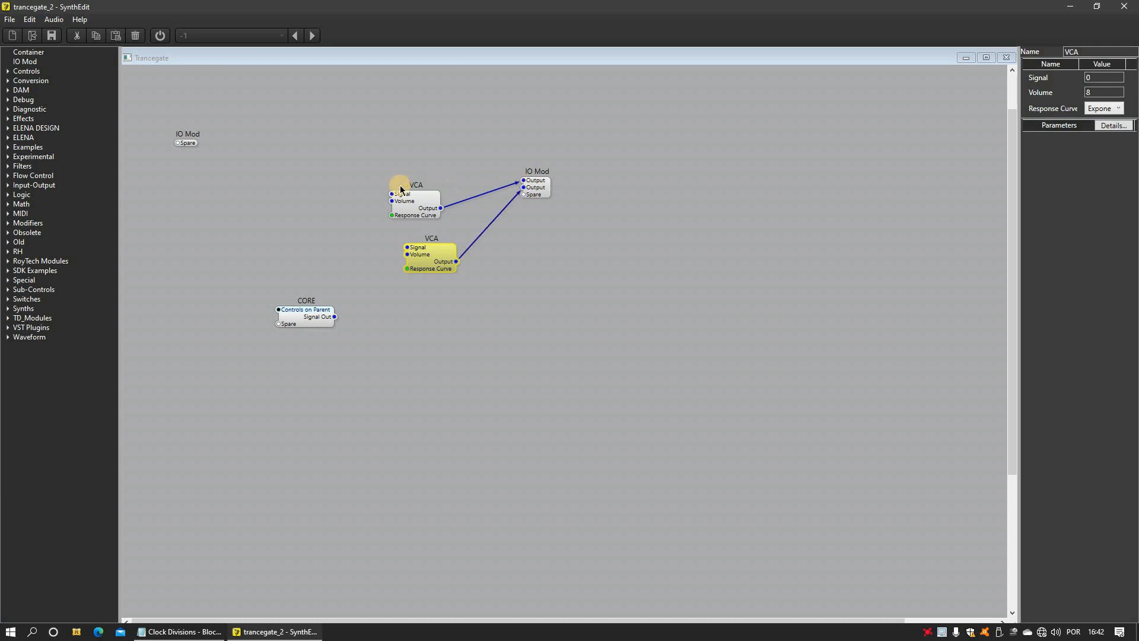
pyautogui.moveTo(393, 196); pyautogui.dragTo(178, 142)
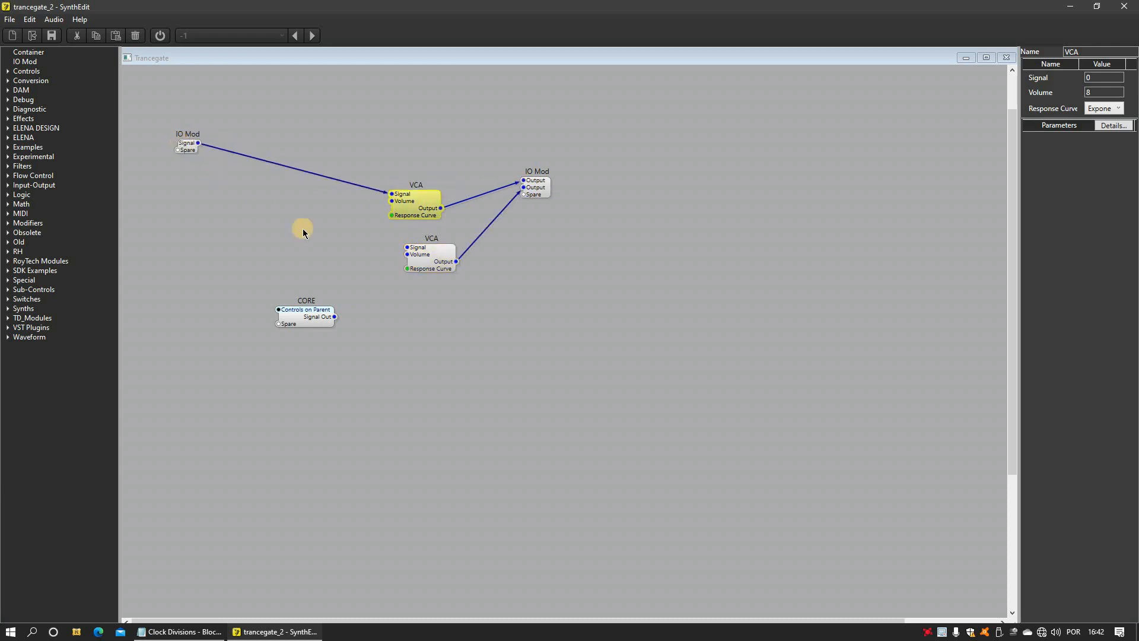
pyautogui.moveTo(407, 247); pyautogui.dragTo(176, 158)
# Step: Wire CORE's Signal Out to the Volume inputs of both VCAs and open the Trancegate container's panel editor
pyautogui.moveTo(320, 323); pyautogui.dragTo(407, 255)
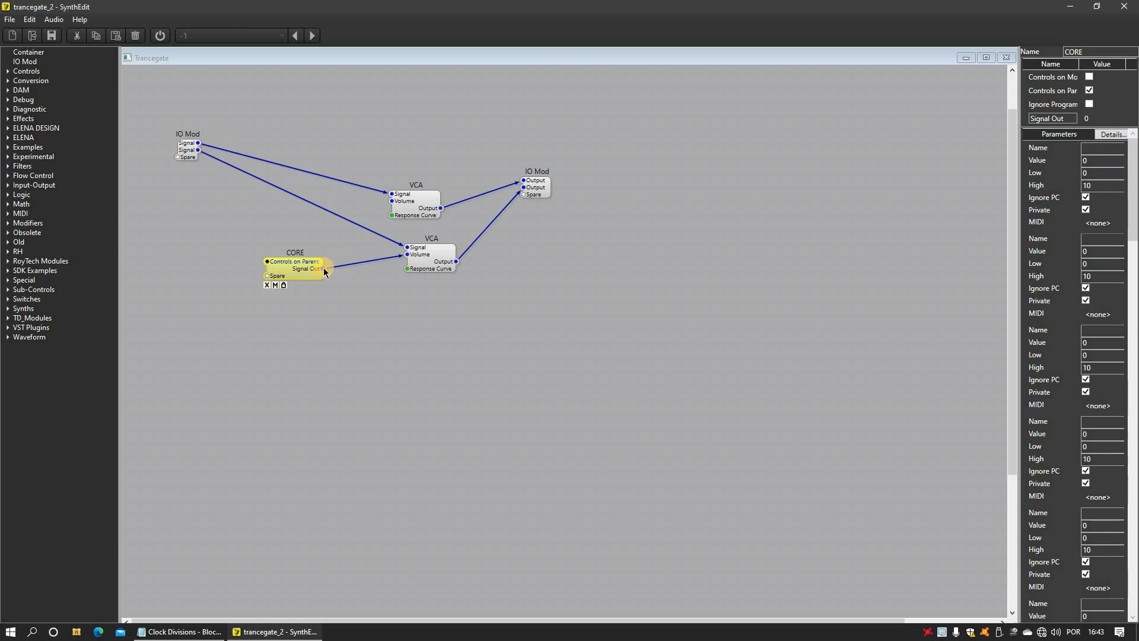
pyautogui.moveTo(324, 270); pyautogui.dragTo(390, 204)
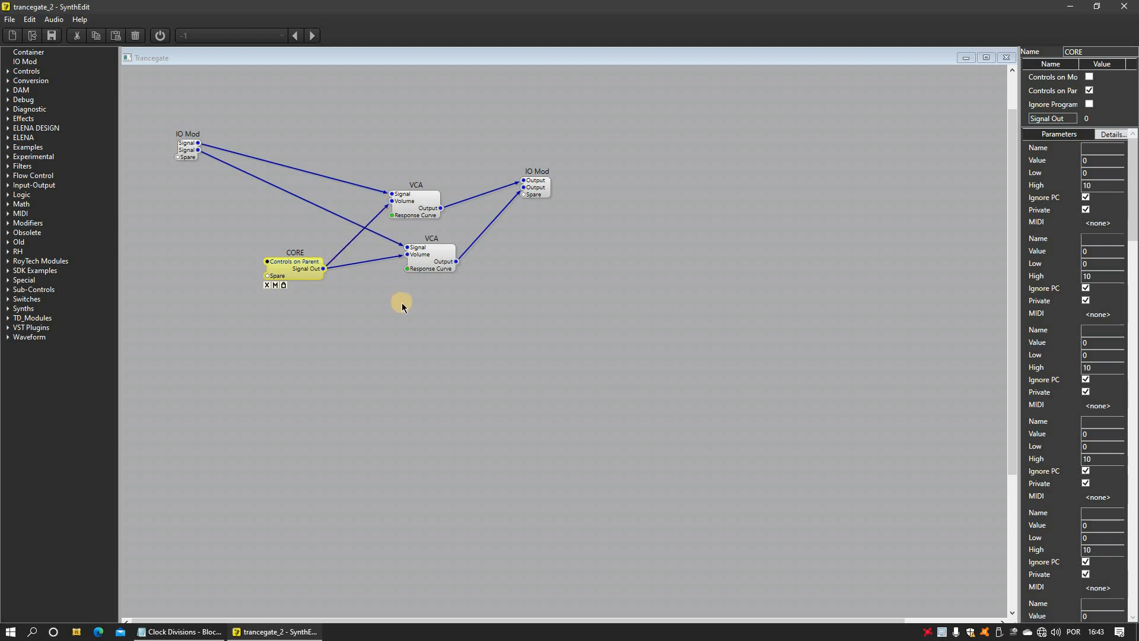
pyautogui.rightClick(389, 313)
pyautogui.click(432, 419)
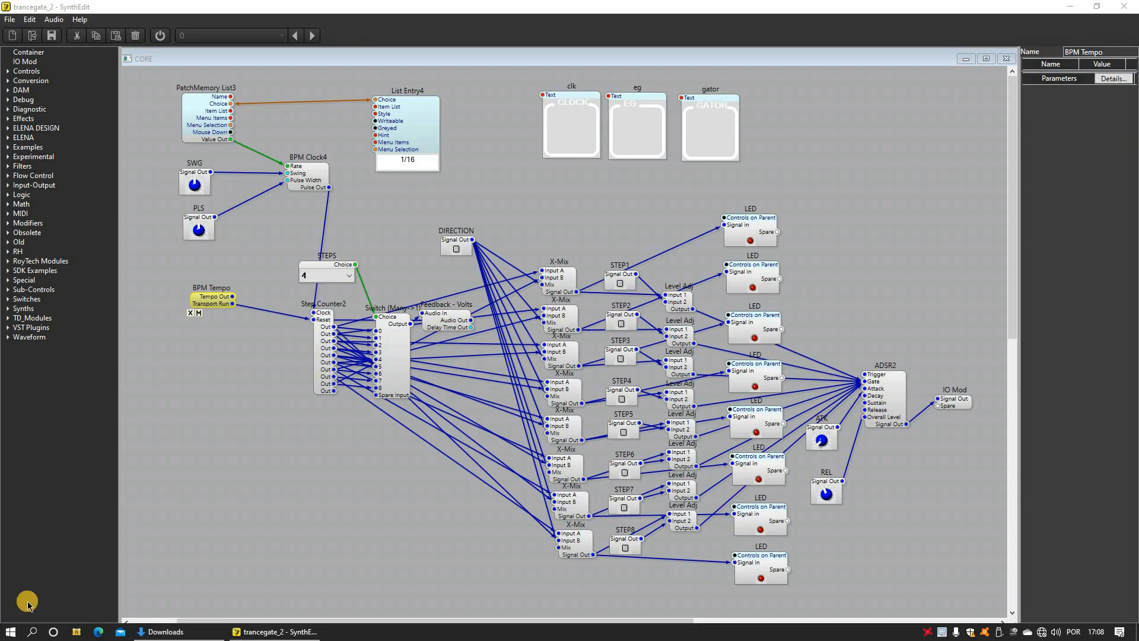
# Step: Replace the direct wire from BPM Tempo's Transport Run to Step Counter2's Reset with a Monostable module wired between them
pyautogui.click(262, 310)
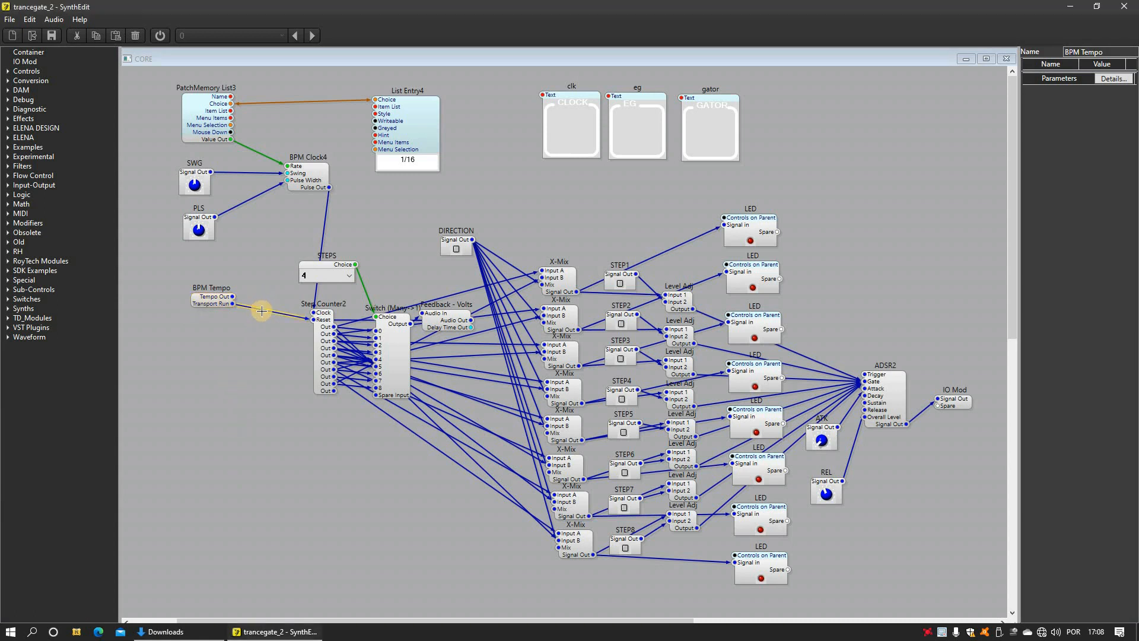
pyautogui.moveTo(218, 298); pyautogui.dragTo(191, 288)
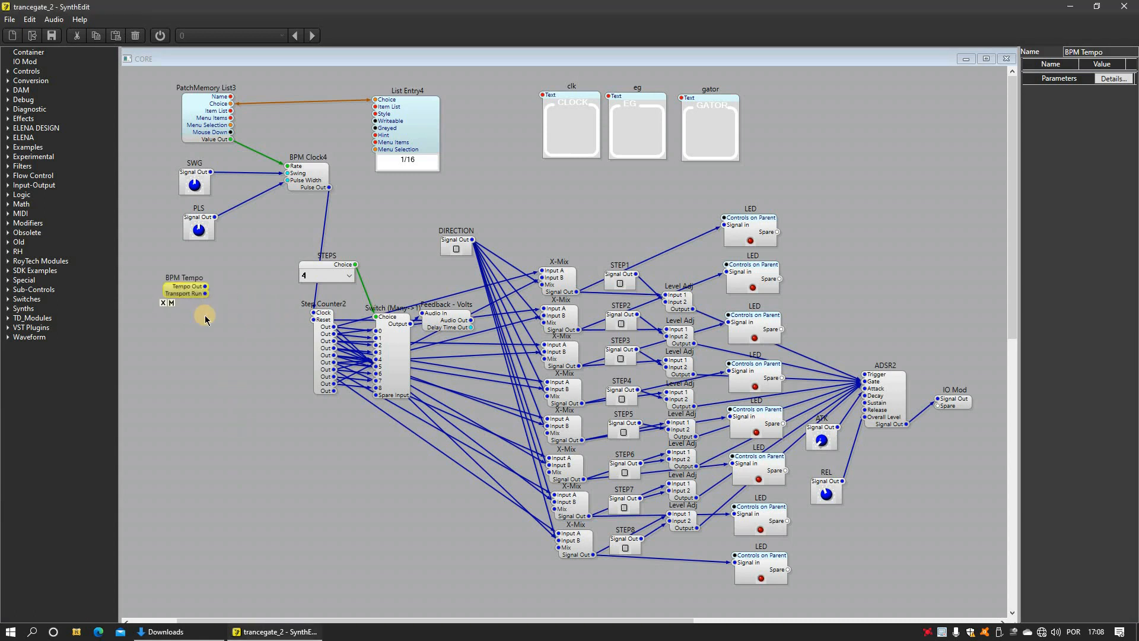
pyautogui.rightClick(240, 340)
pyautogui.click(241, 340)
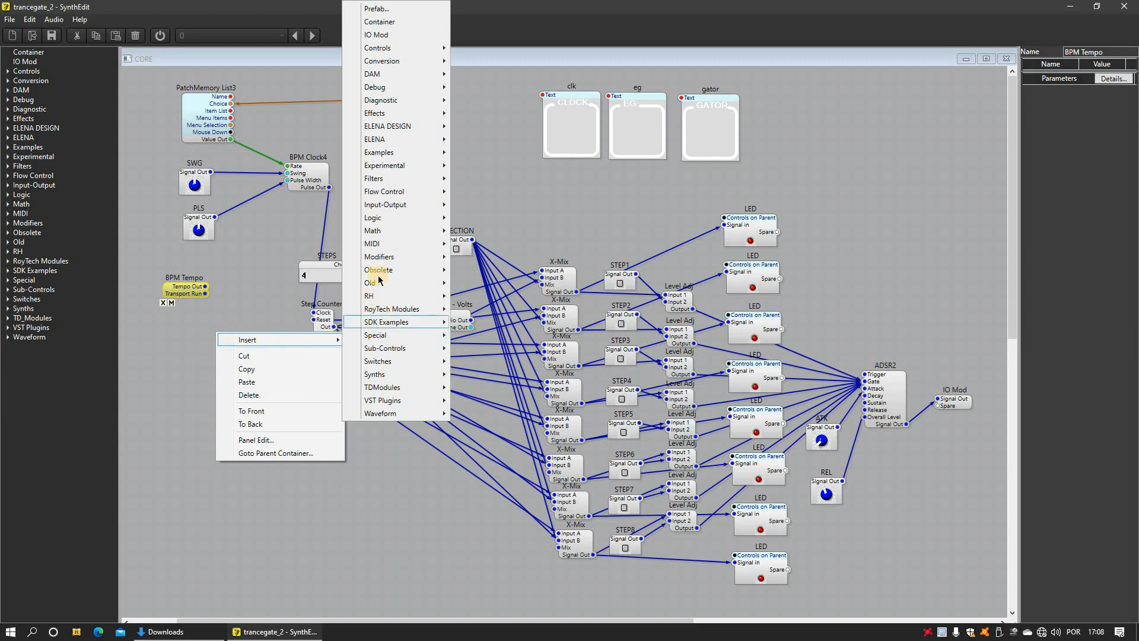
pyautogui.moveTo(397, 220)
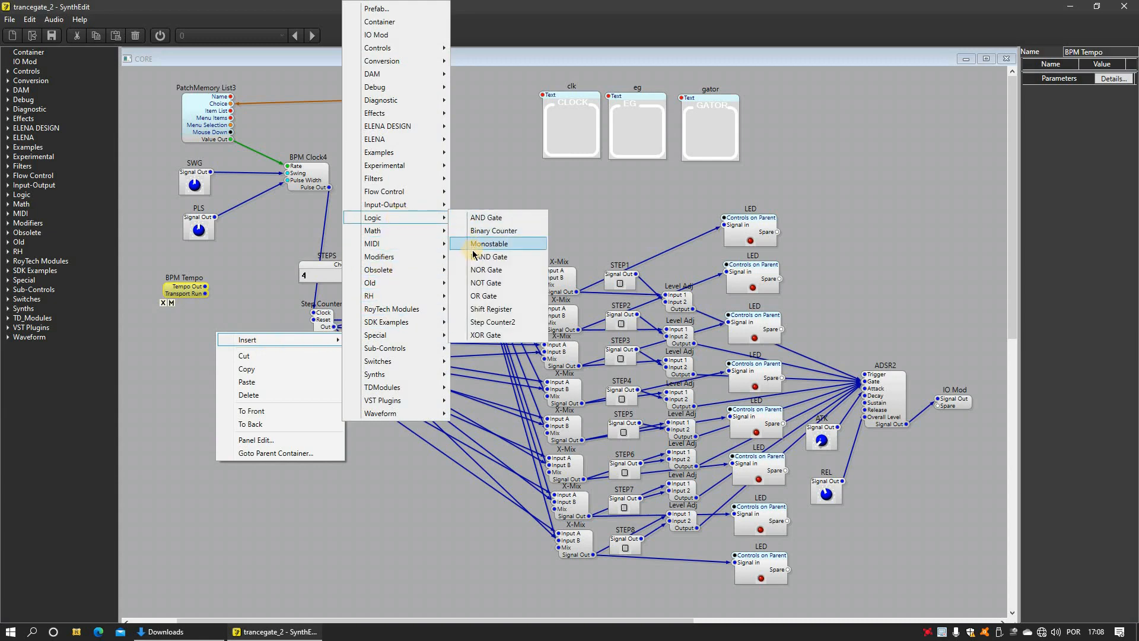
pyautogui.click(488, 243)
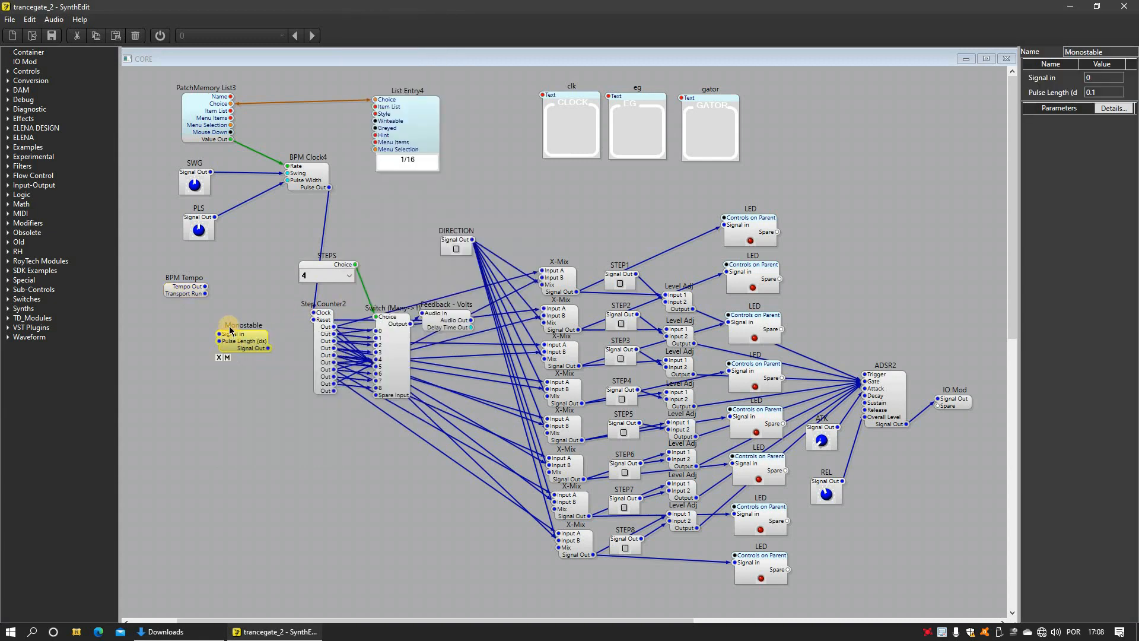
pyautogui.moveTo(213, 346); pyautogui.dragTo(205, 294)
pyautogui.moveTo(273, 330); pyautogui.dragTo(311, 320)
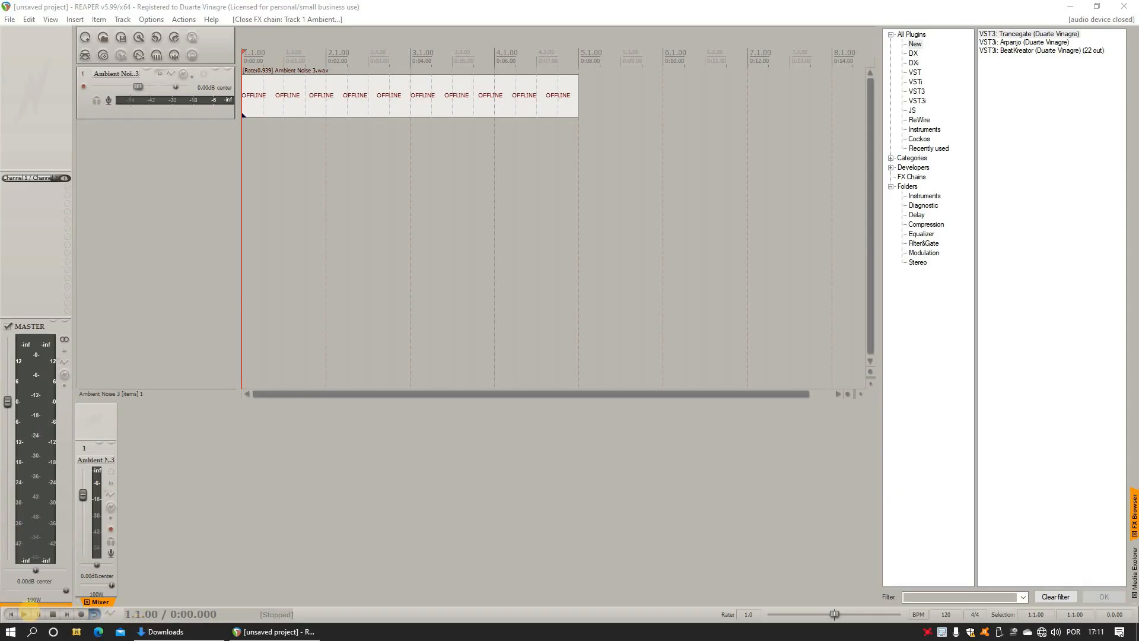
# Step: In REAPER, briefly play the unprocessed Ambient Noise 3 track and add the VST3 Trancegate effect to it
pyautogui.click(27, 614)
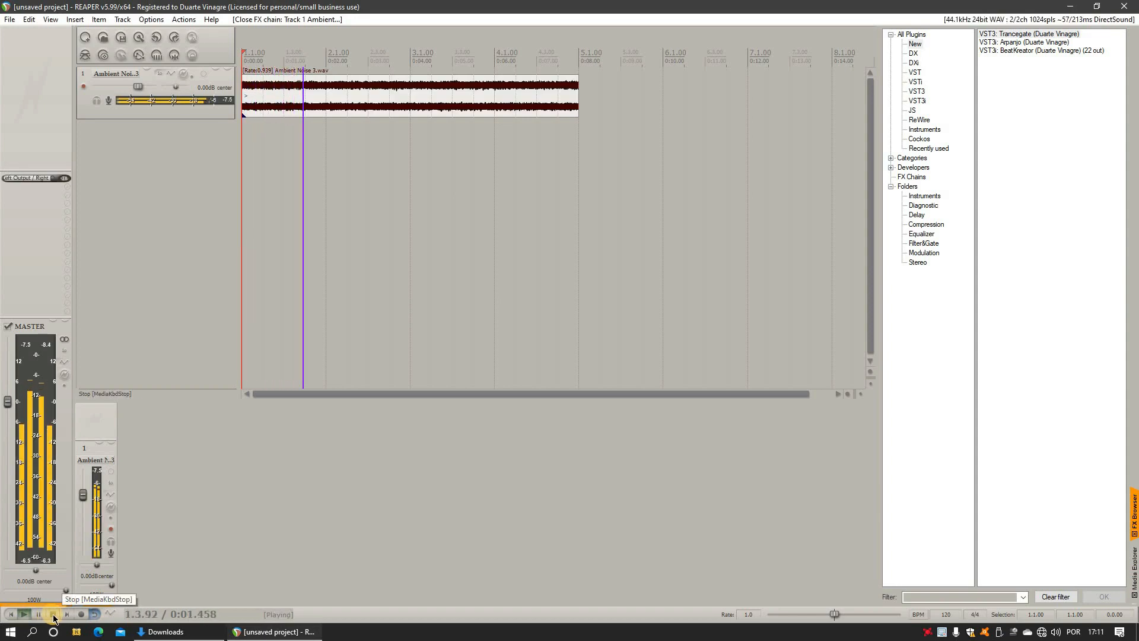
pyautogui.click(53, 616)
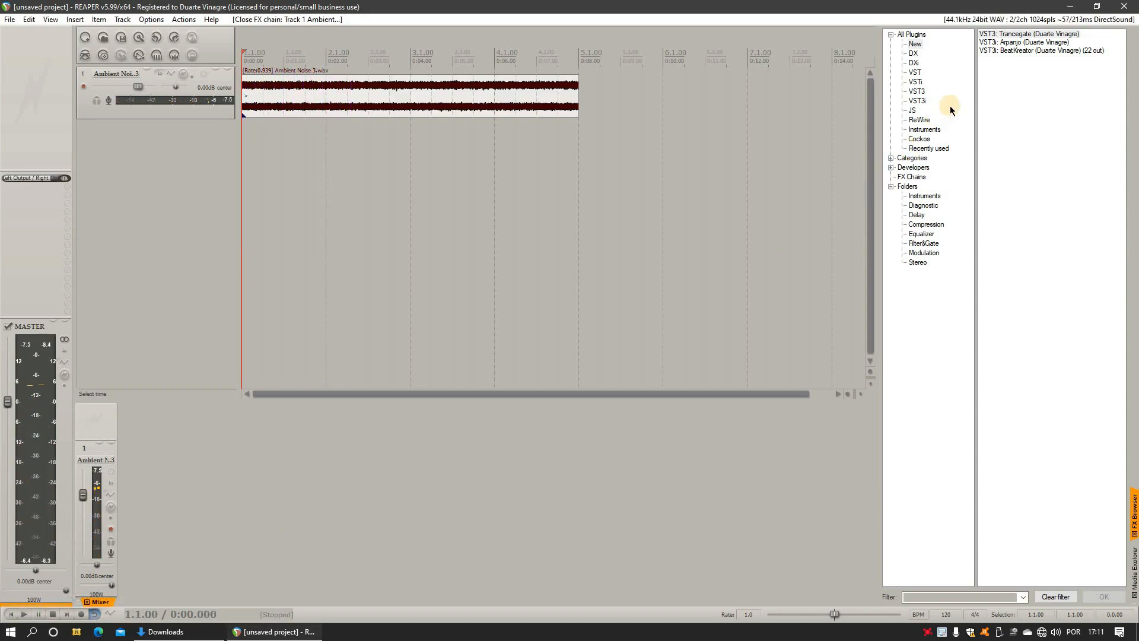
pyautogui.moveTo(1033, 37); pyautogui.dragTo(192, 119)
# Step: Turn on STEP1 and STEP3 in the Trancegate's GATOR section and start playback
pyautogui.click(185, 195)
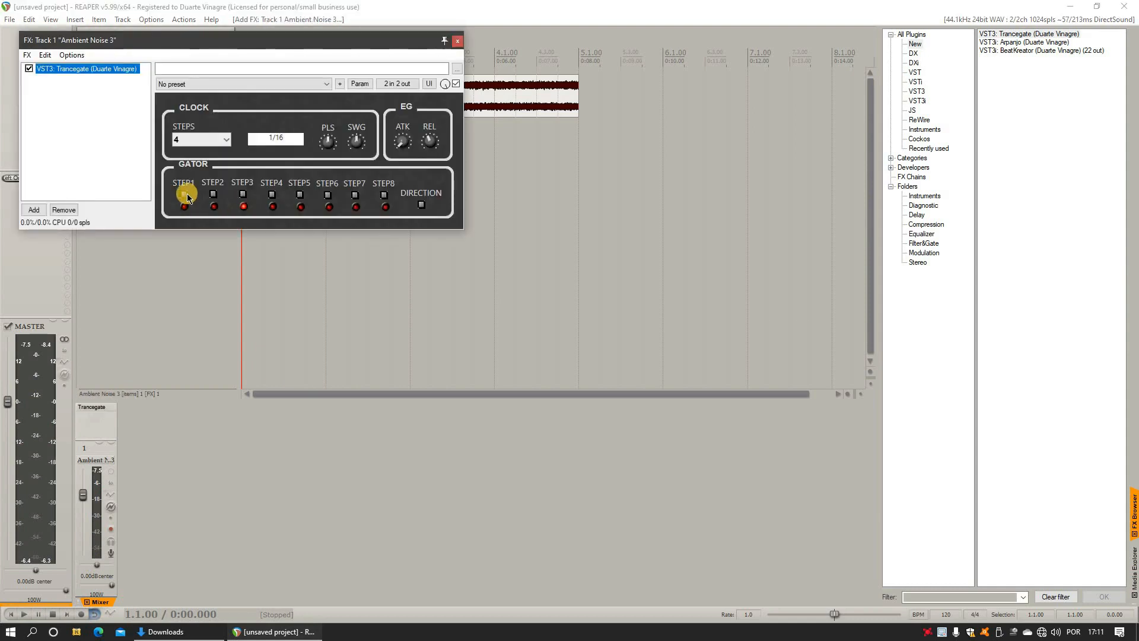
pyautogui.click(243, 195)
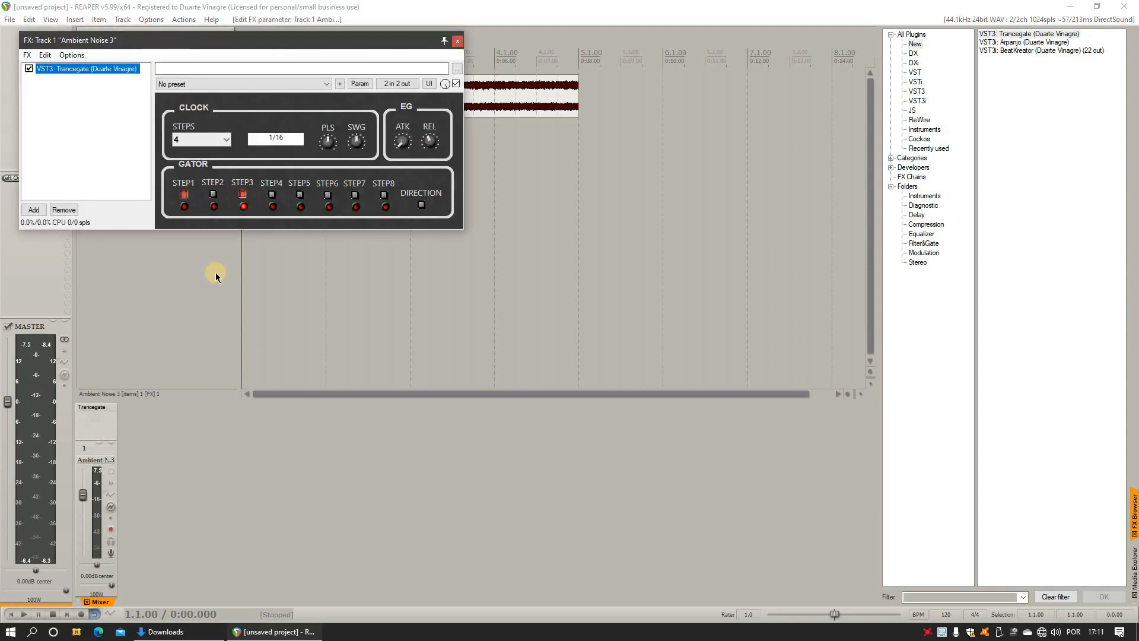
pyautogui.click(26, 615)
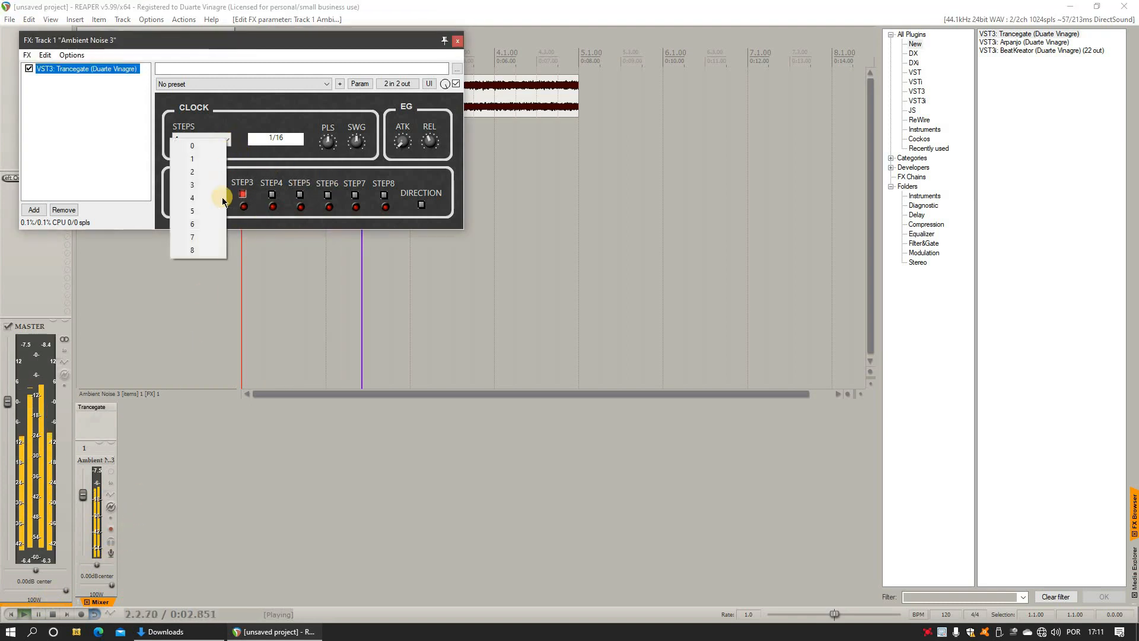
# Step: Set the Trancegate's STEPS to 8, turn on STEP6 and toggle the DIRECTION switch during playback
pyautogui.click(221, 250)
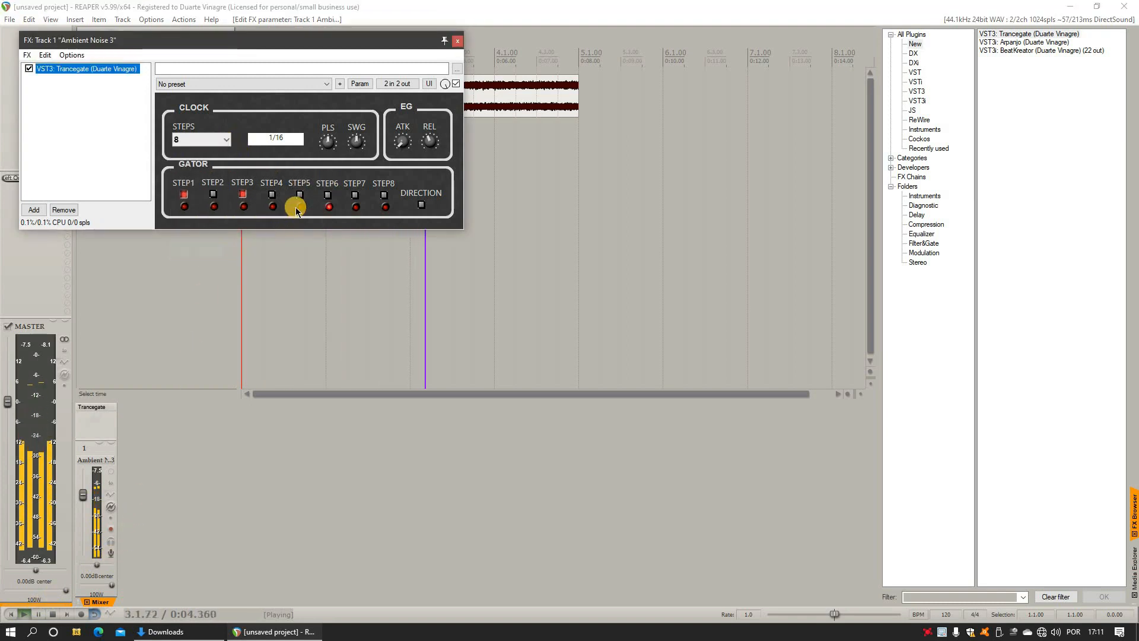
pyautogui.click(328, 196)
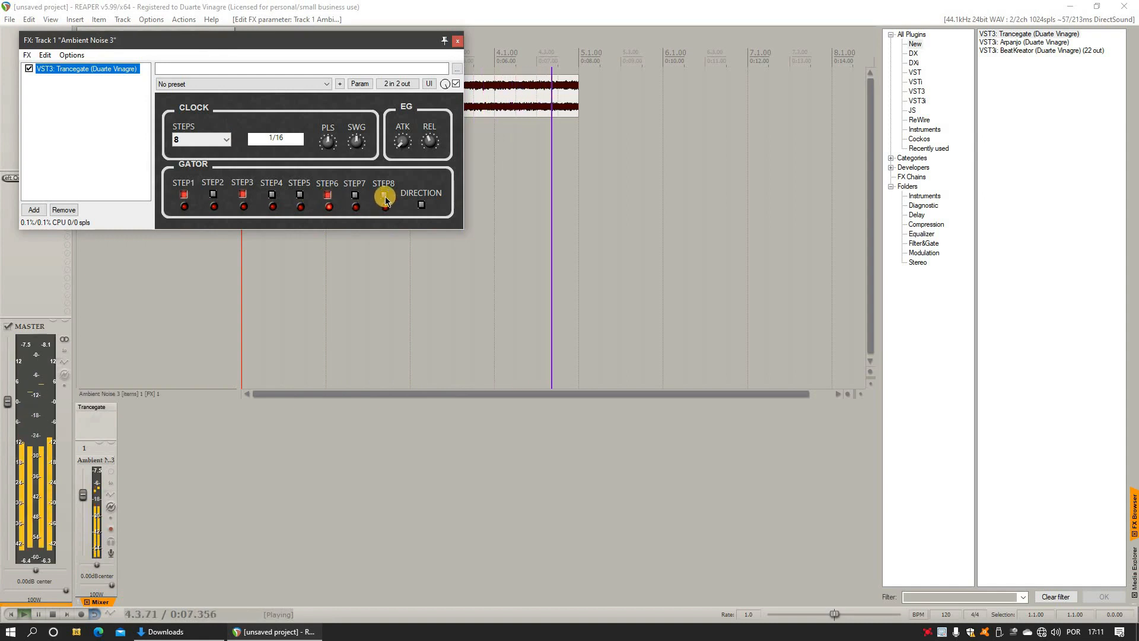
pyautogui.click(425, 207)
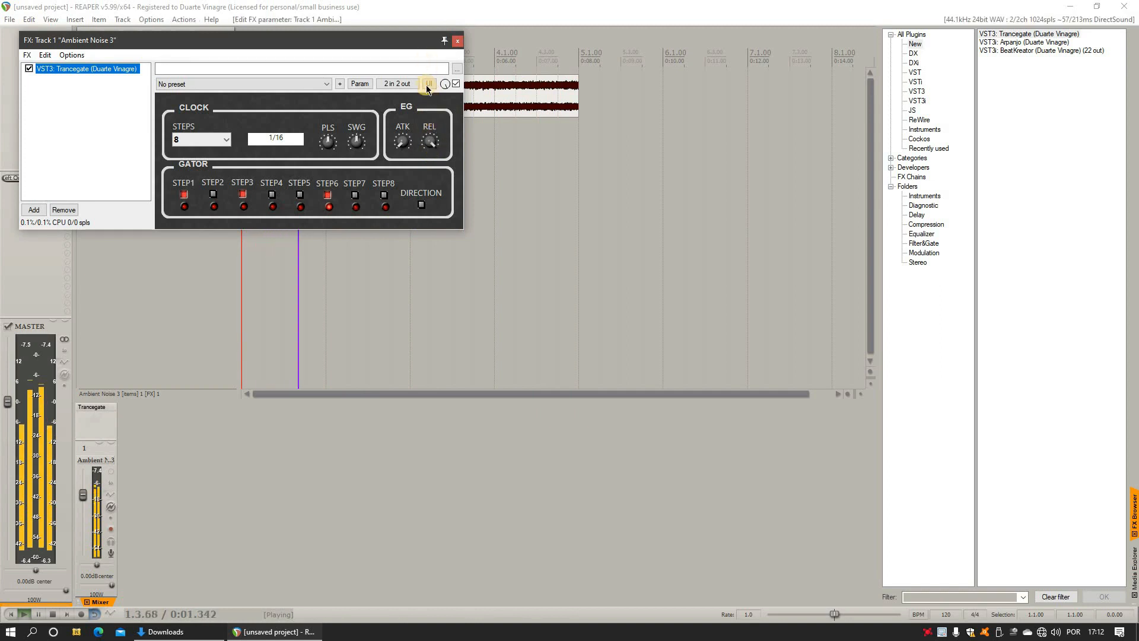
# Step: Set the Trancegate's clock division to 1/4, listen to the gated track and stop playback
pyautogui.click(299, 142)
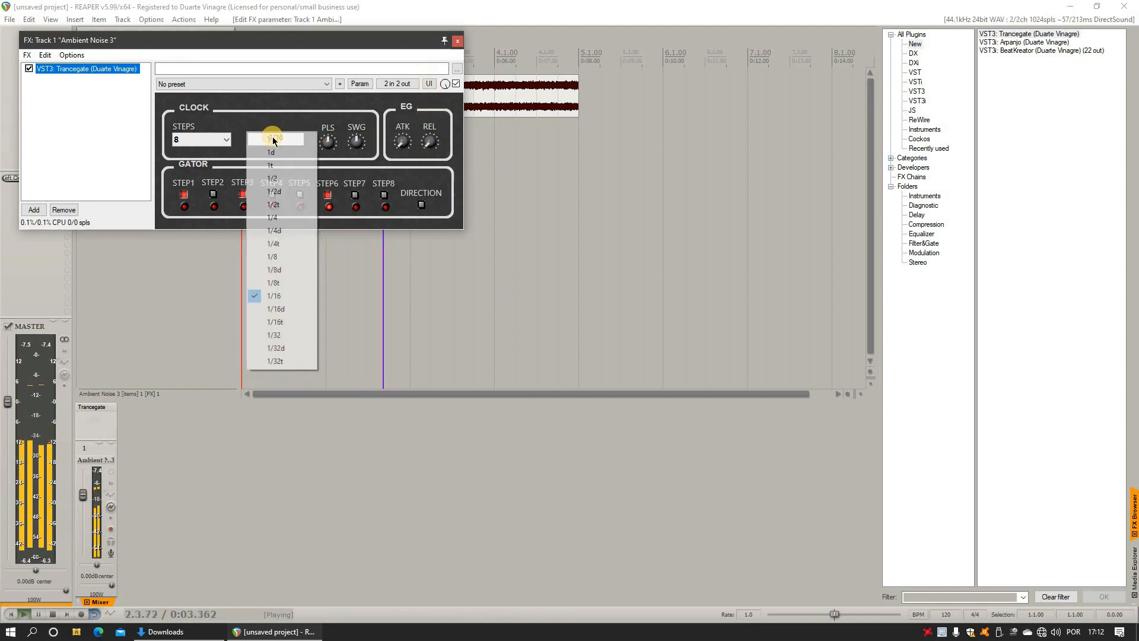
pyautogui.click(288, 219)
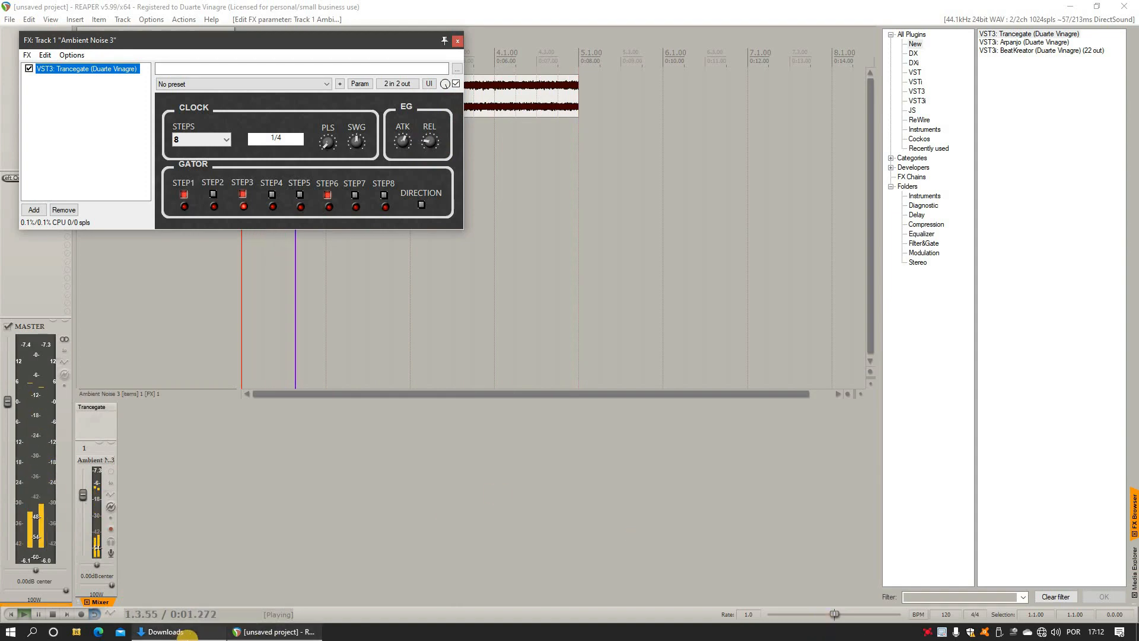
pyautogui.click(72, 613)
pyautogui.press('space')
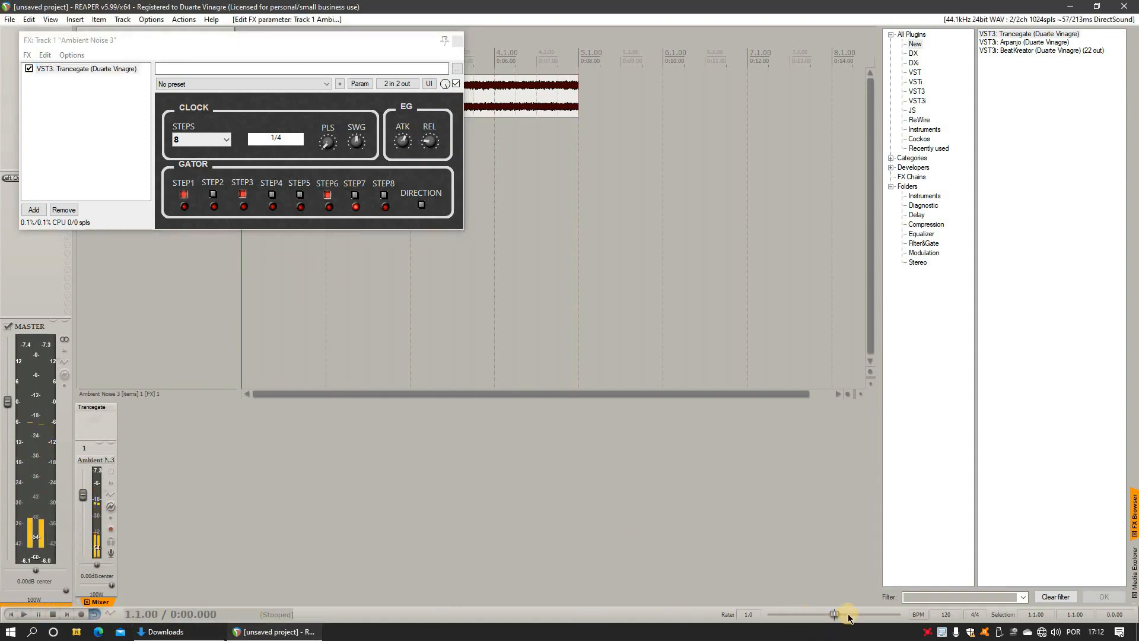